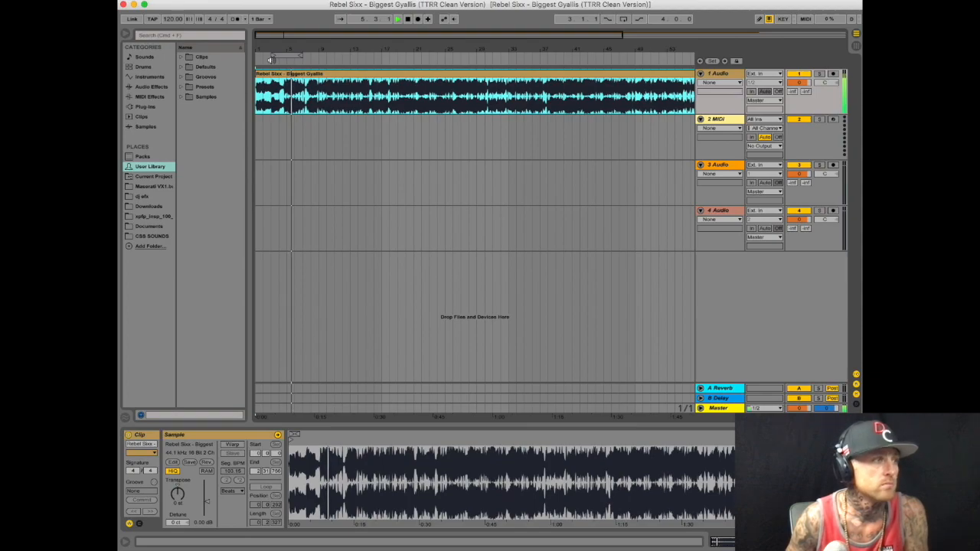
Stop the song's playback and switch to Audacity
left_click(408, 19)
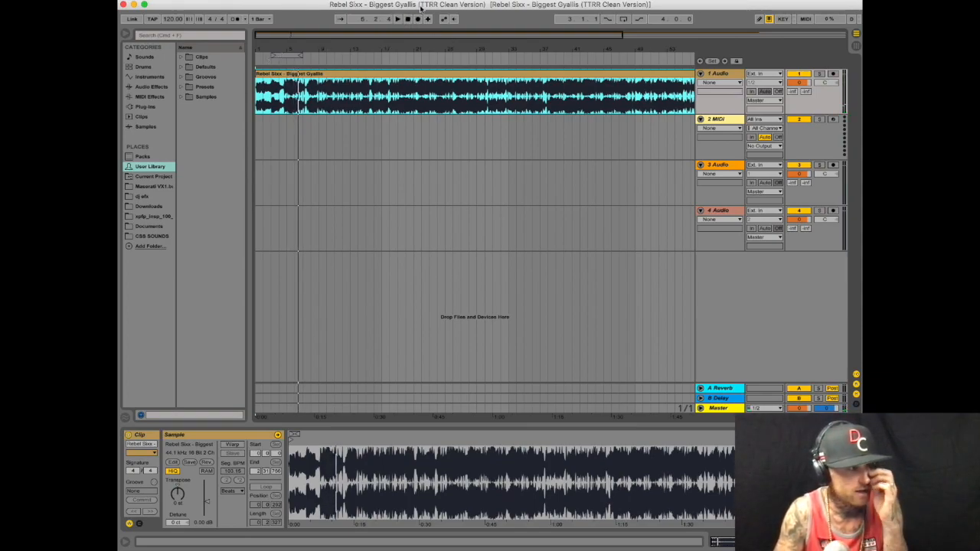
left_click_drag(432, 46, 433, 33)
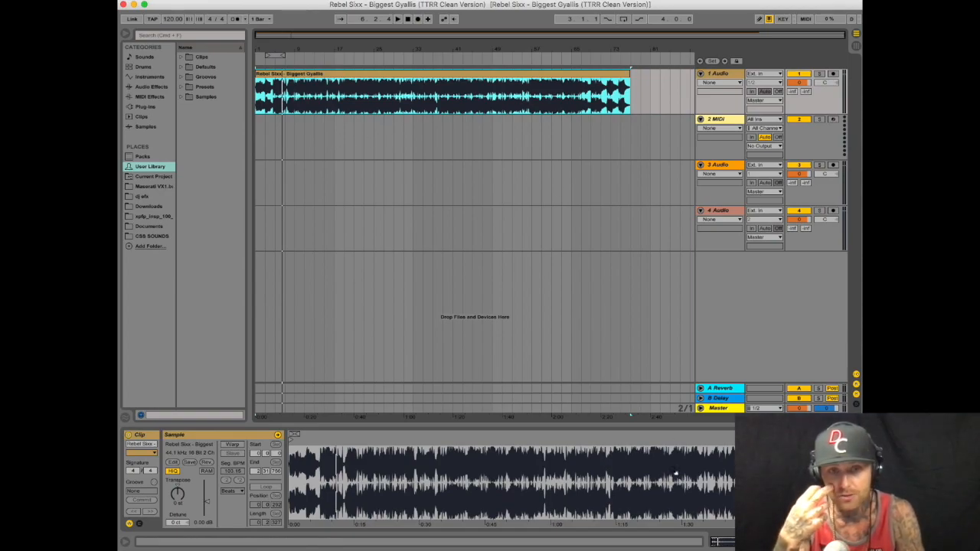
mouse_move(770, 546)
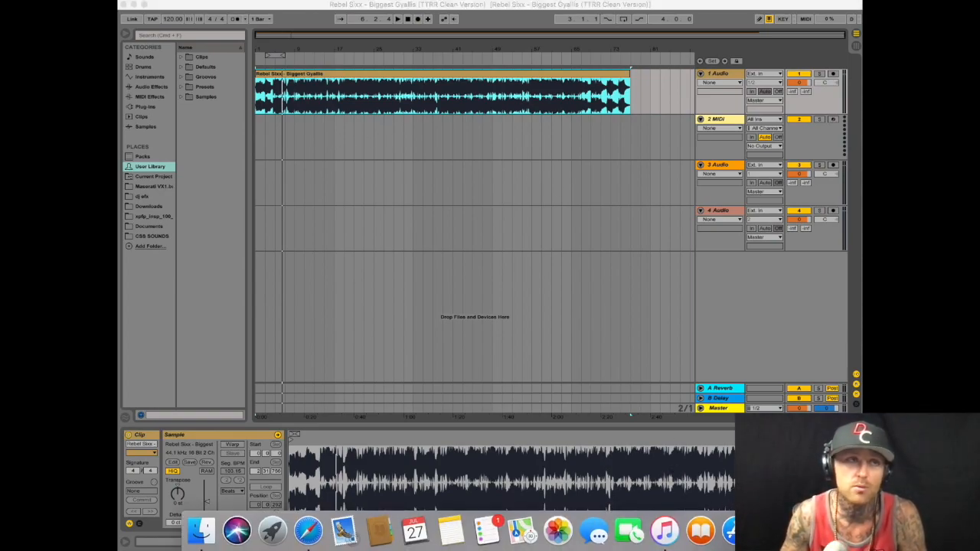
left_click(842, 531)
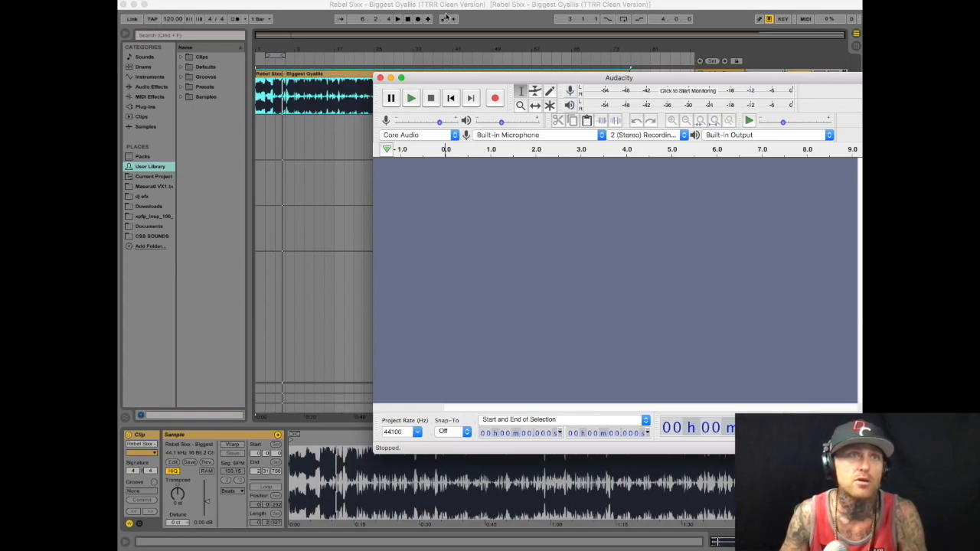
Import Rebel Sixx - Biggest Gyallis.mp3 from the Downloads folder into the empty Audacity project and minimize the Finder window
mouse_move(218, 546)
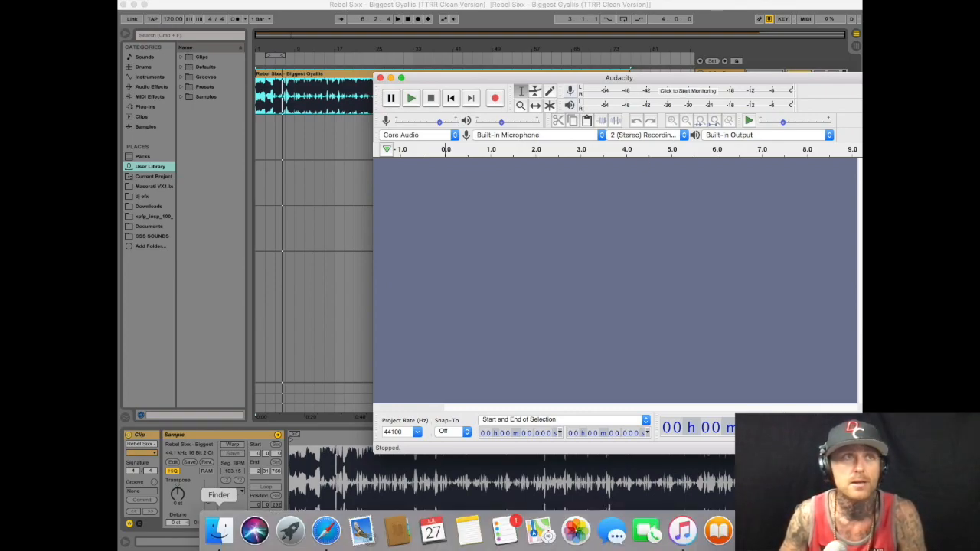
left_click(218, 536)
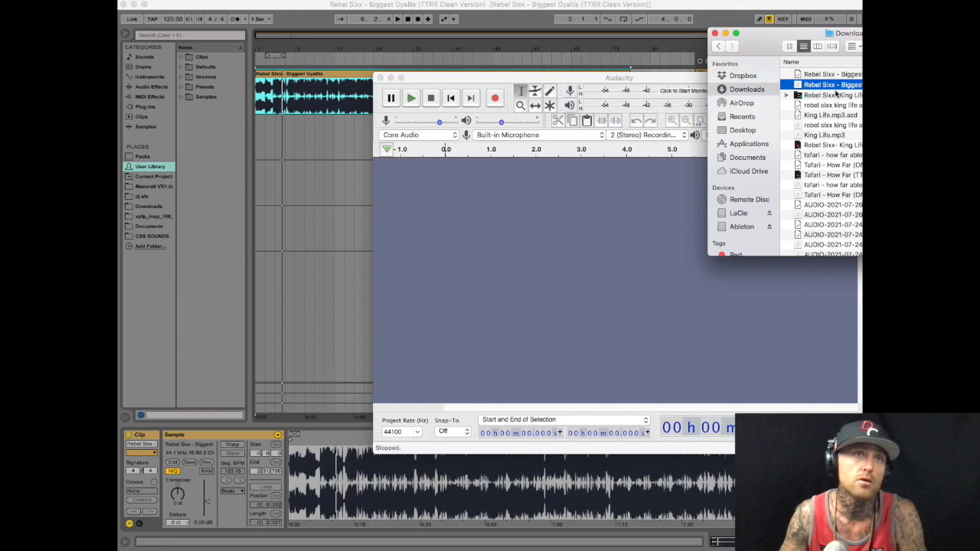
left_click_drag(564, 260, 564, 260)
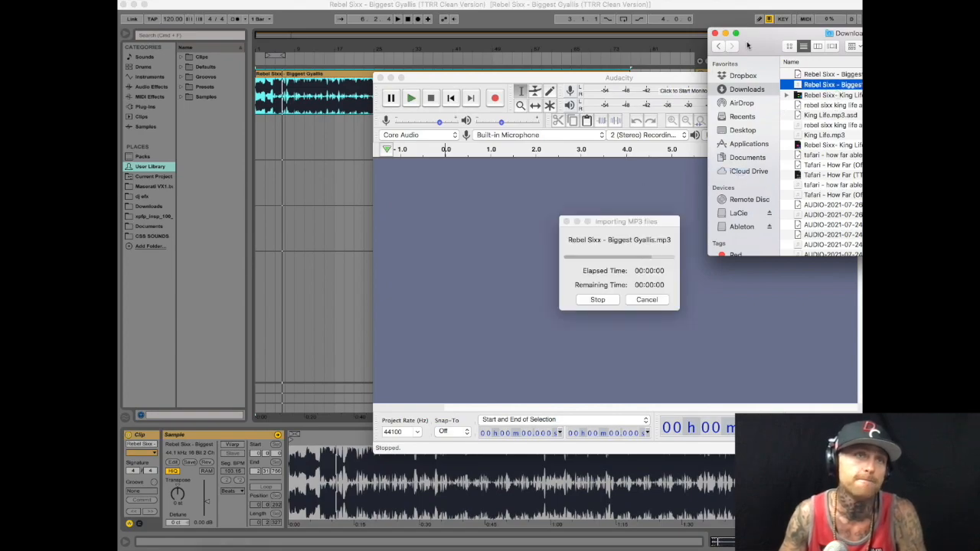
left_click(726, 34)
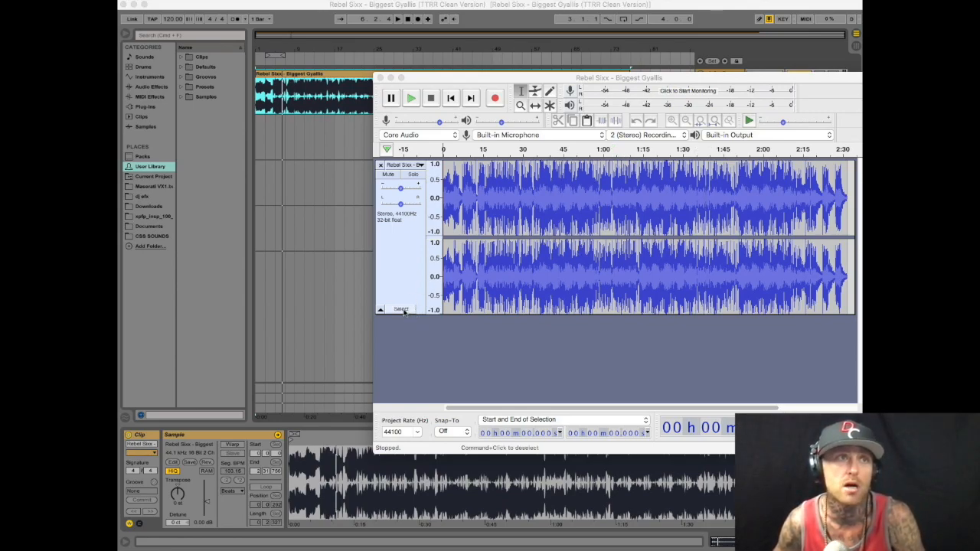
Split the imported stereo track into two mono tracks
left_click(420, 166)
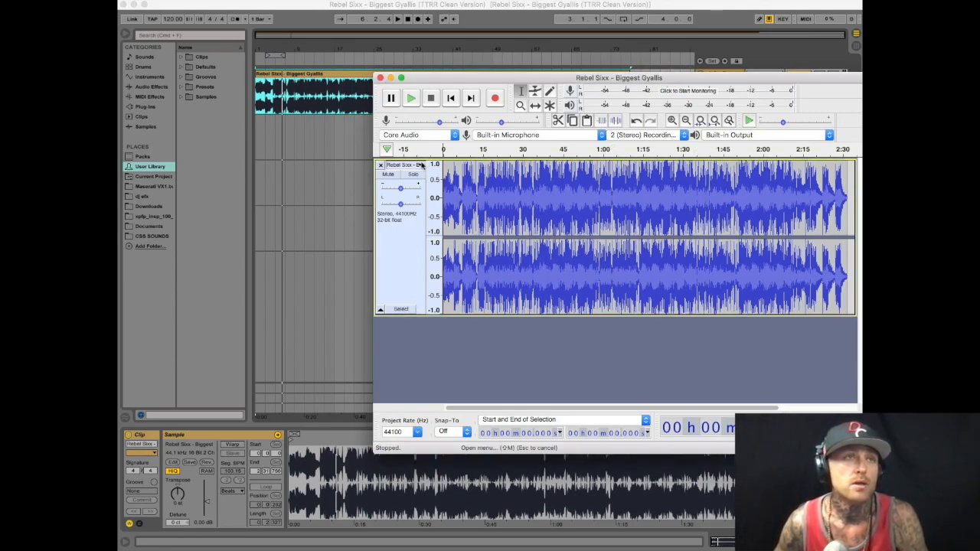
left_click(420, 165)
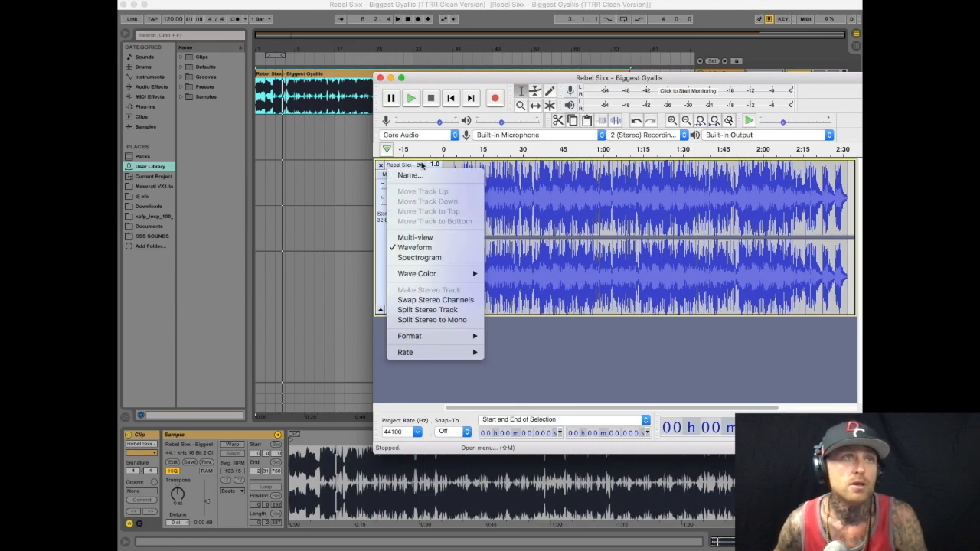
left_click(433, 320)
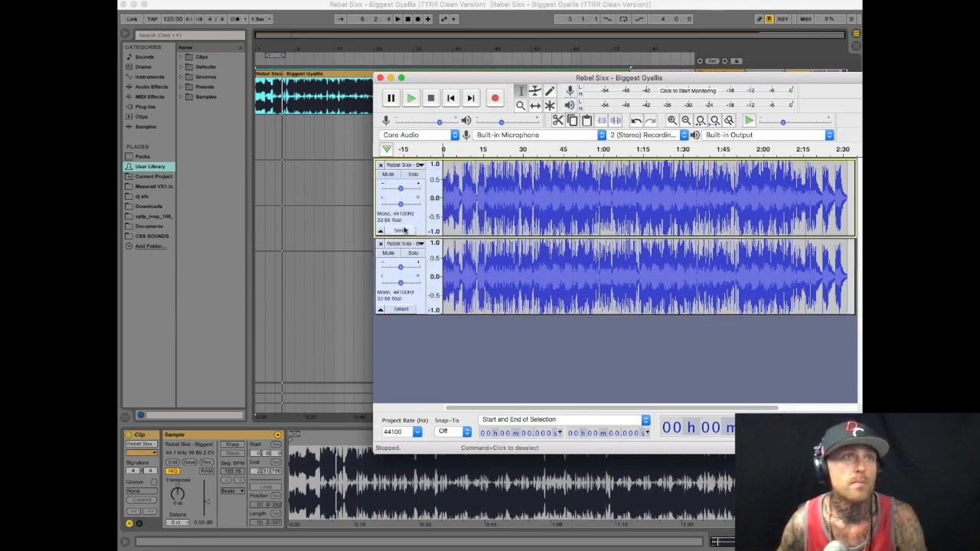
Apply Graphic EQ to the upper mono track with the 20 to 200 Hz bands at minimum and the 250 Hz band lowered
left_click(402, 230)
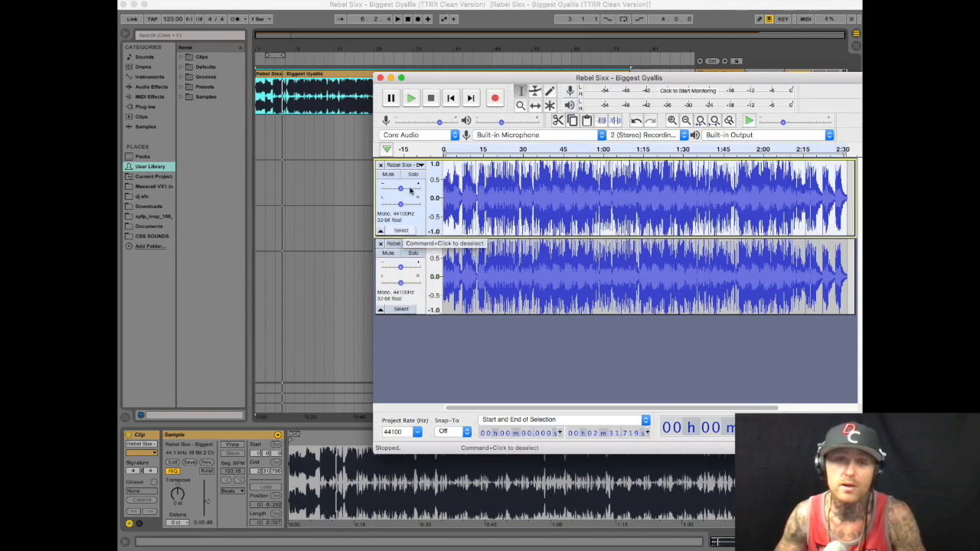
left_click(415, 1)
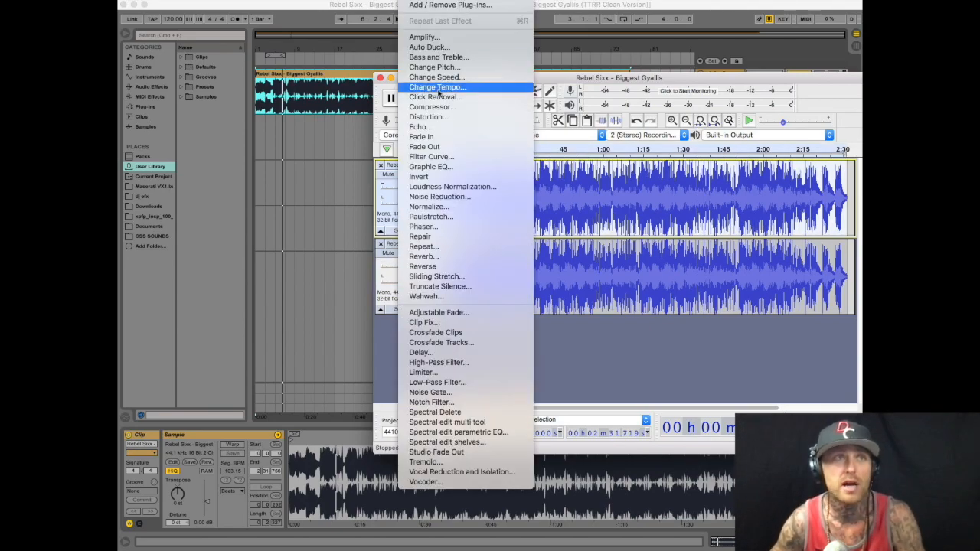
left_click(445, 167)
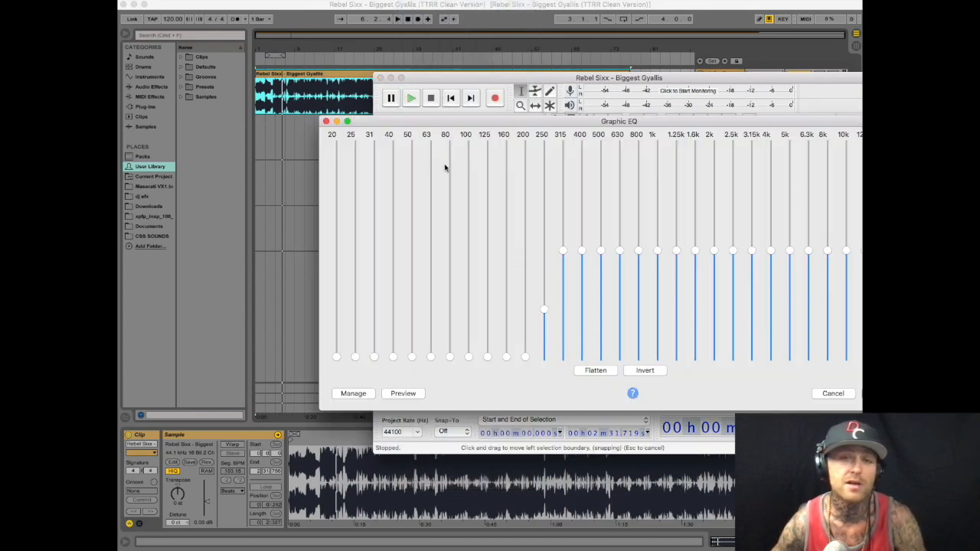
left_click_drag(665, 121, 585, 127)
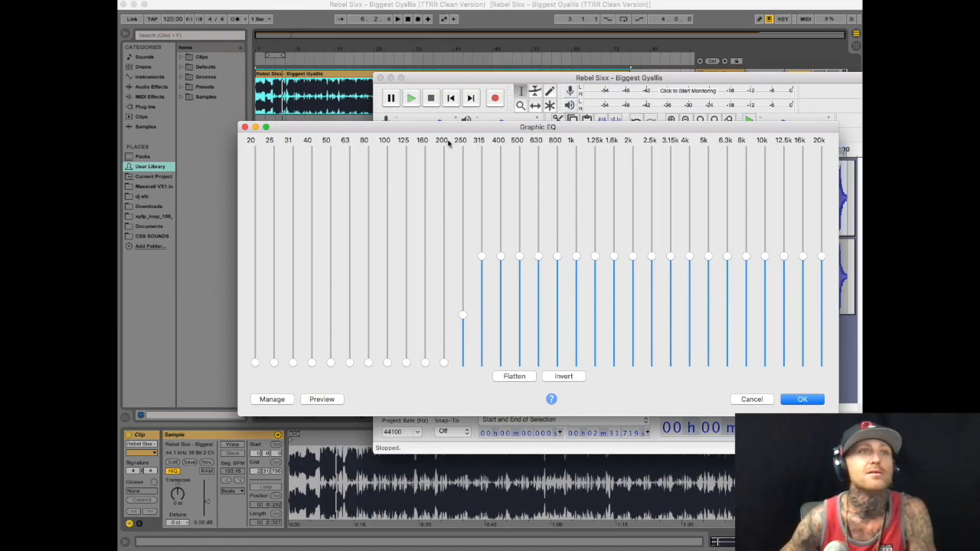
left_click(801, 400)
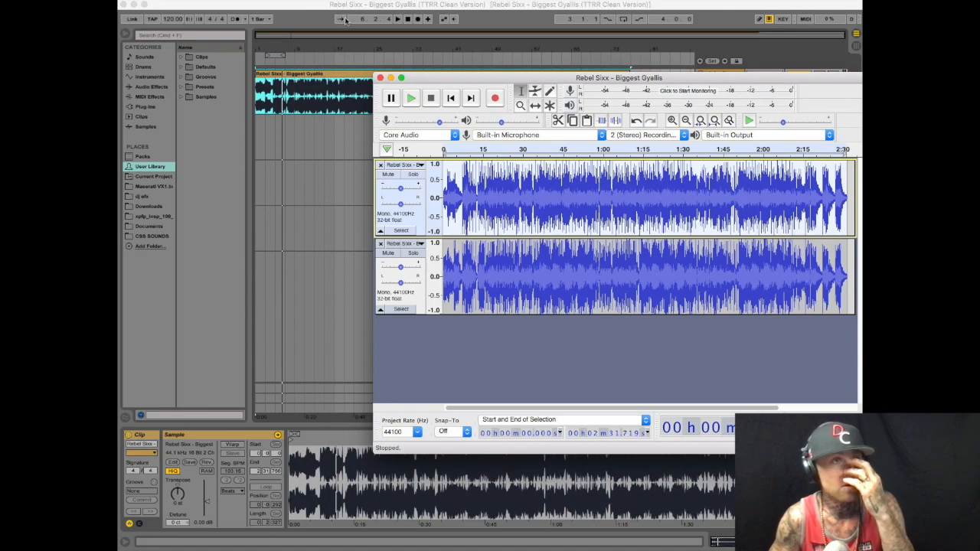
Apply Loudness Normalization to the equalized upper mono track
left_click(413, 4)
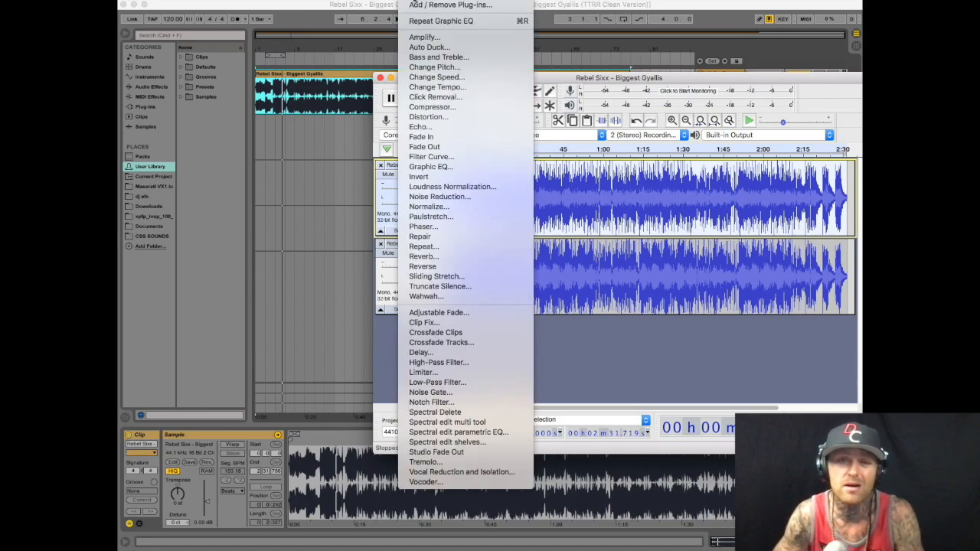
left_click(466, 187)
left_click(734, 292)
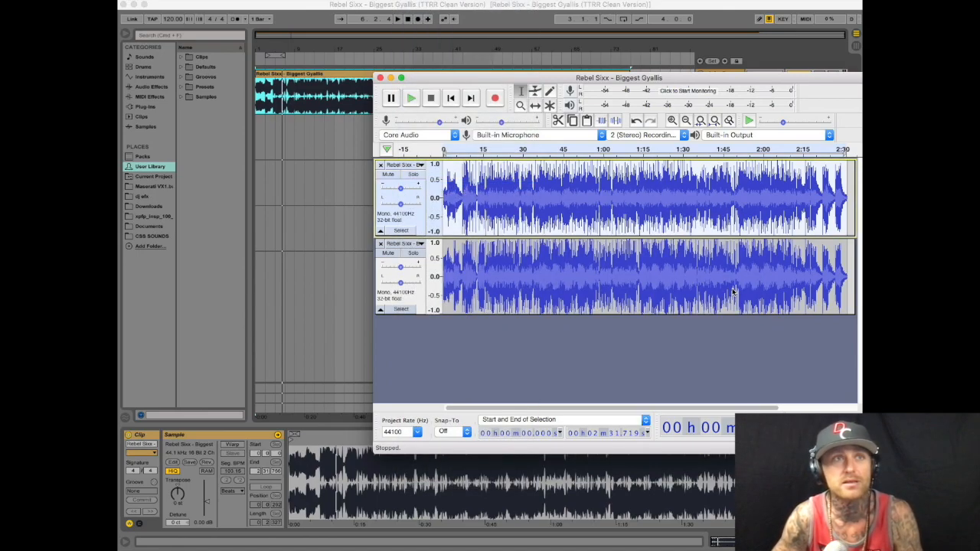
Invert the whole lower mono track
left_click(398, 309)
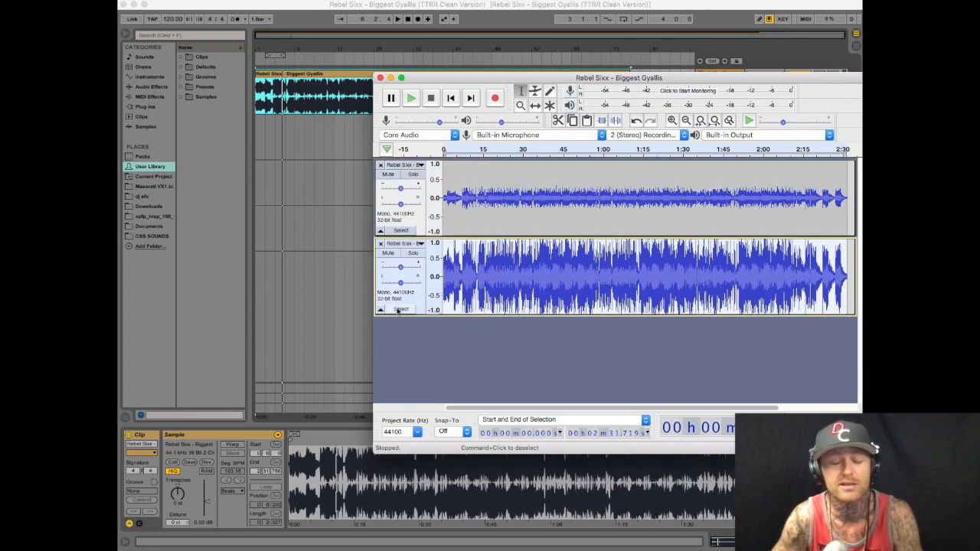
left_click(415, 1)
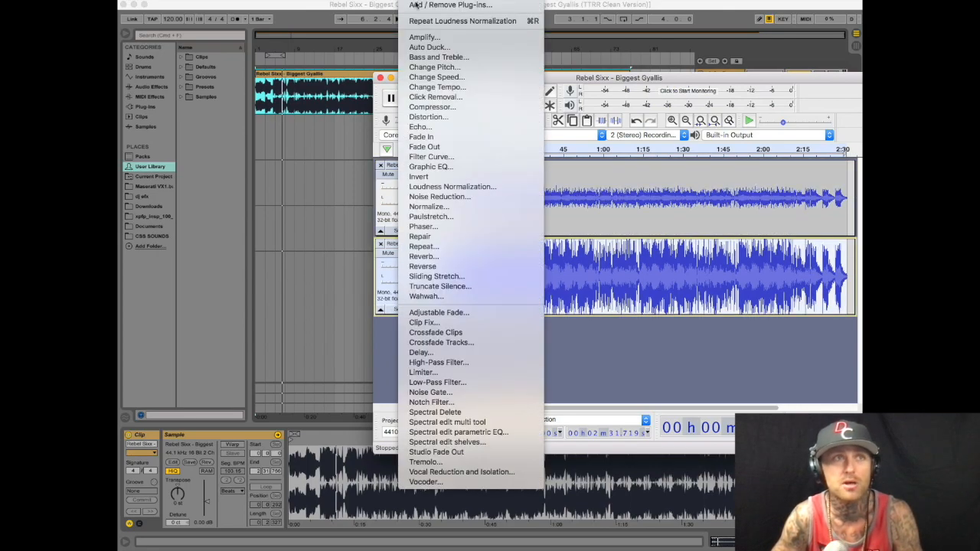
left_click(427, 178)
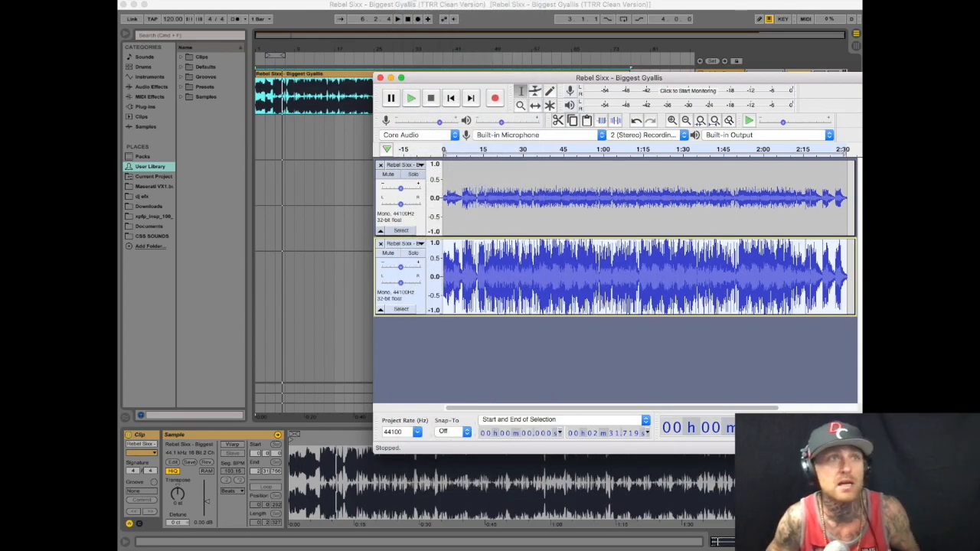
Apply Loudness Normalization to the inverted lower mono track
left_click(415, 1)
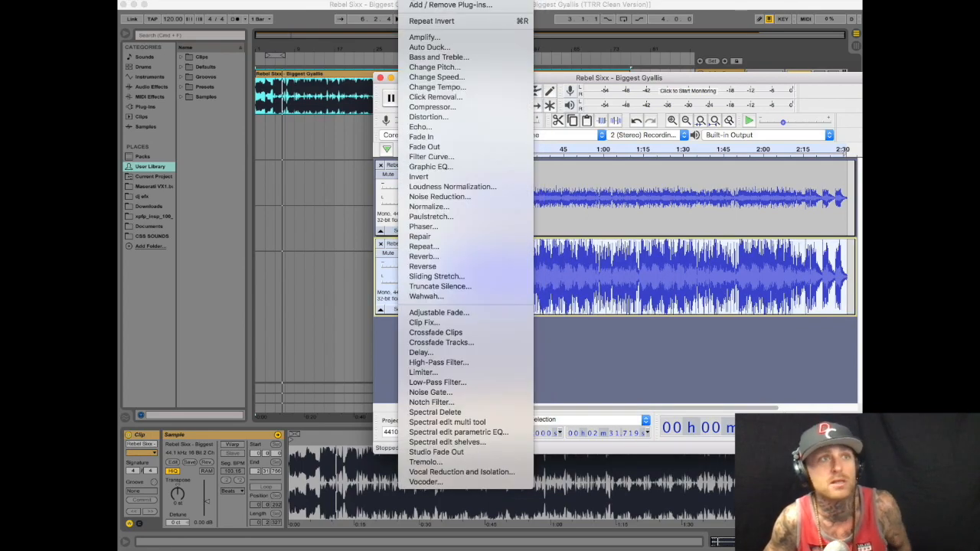
left_click(440, 190)
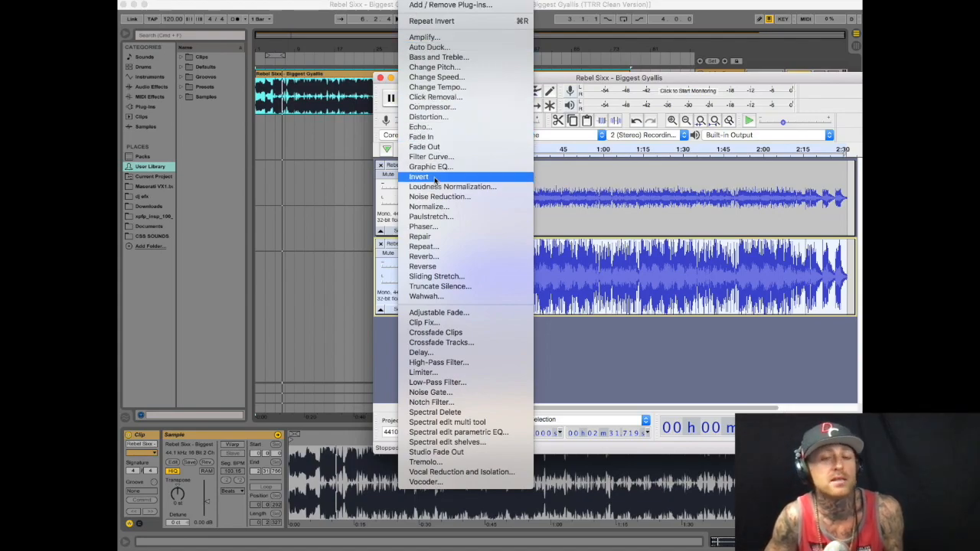
left_click(718, 294)
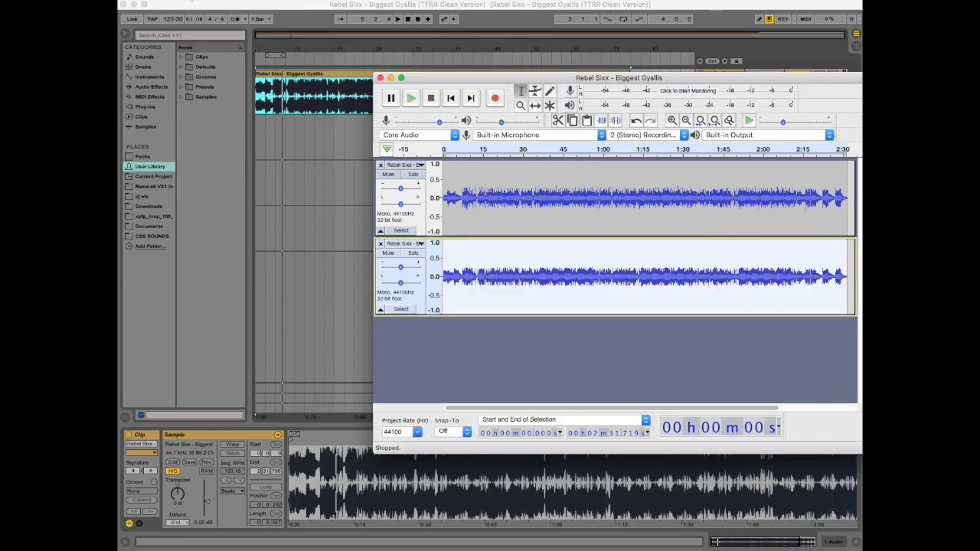
Export the two processed mono tracks as a WAV file
left_click(191, 1)
mouse_move(217, 69)
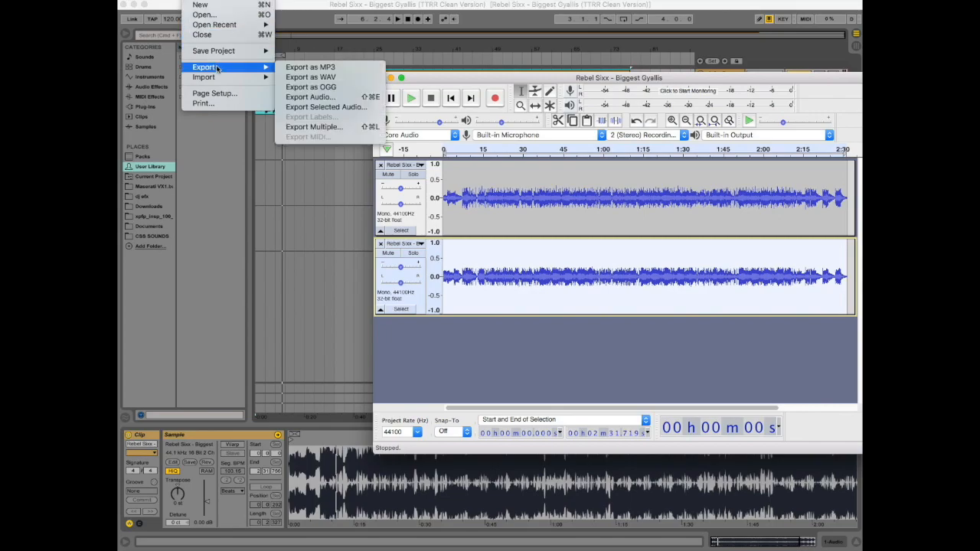
left_click(310, 76)
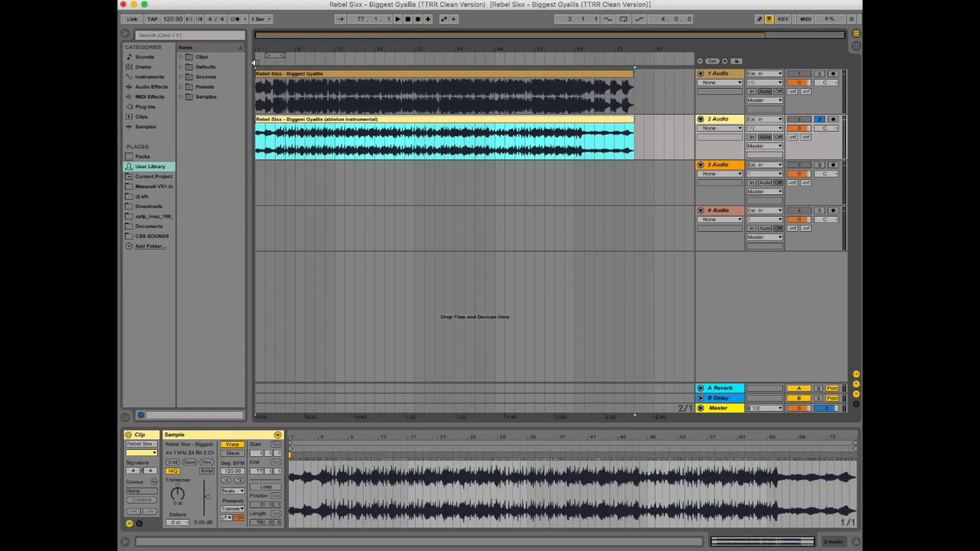
Move the instrumental segment from 14.2.1 to 14.2.3 onto the first audio track over the original song, and play back the edit
key("space")
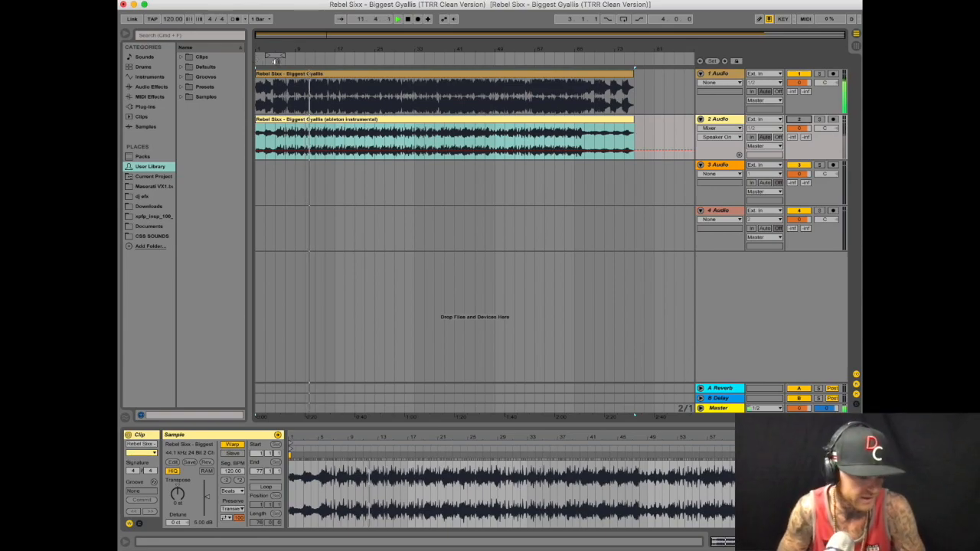
left_click_drag(311, 49, 312, 123)
left_click_drag(473, 48, 448, 111)
left_click_drag(425, 44, 411, 43)
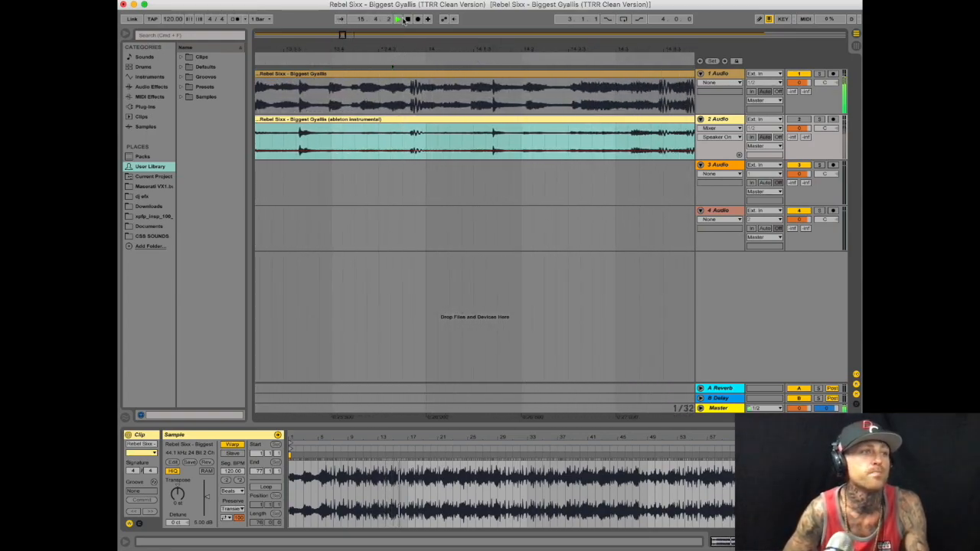
left_click(406, 19)
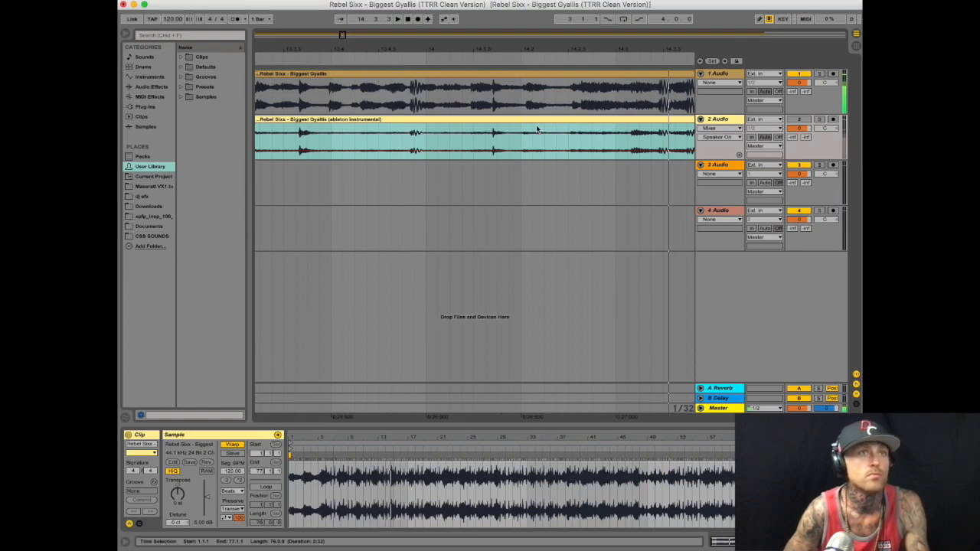
left_click_drag(567, 147, 531, 94)
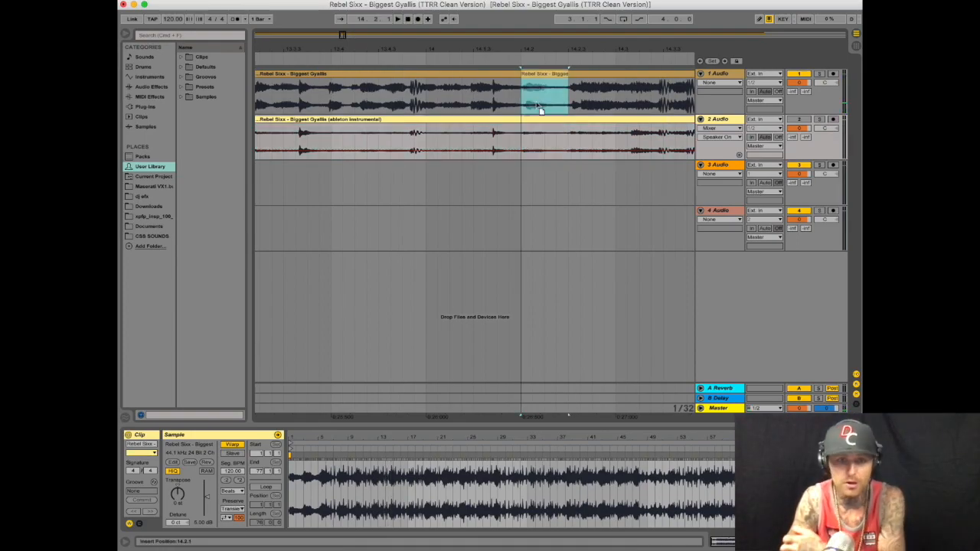
left_click(305, 58)
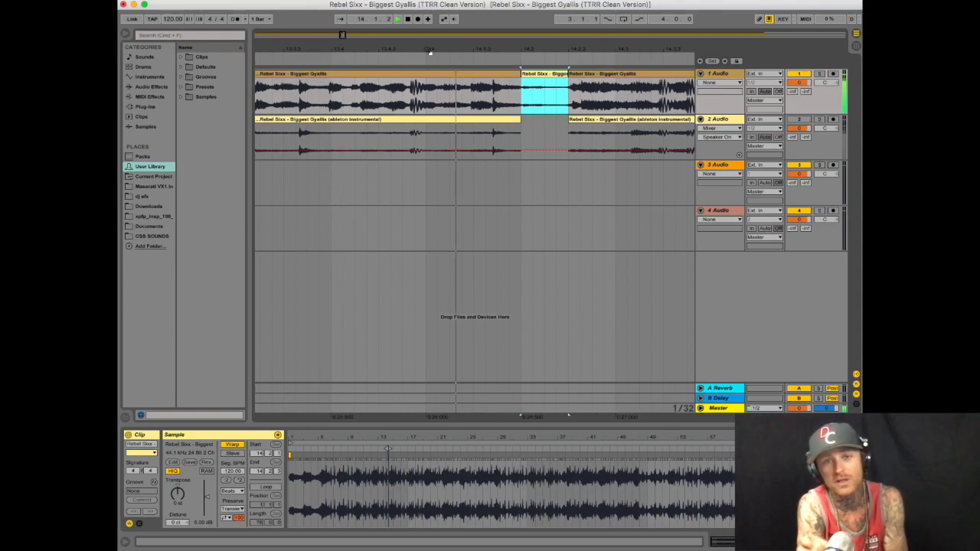
left_click(407, 20)
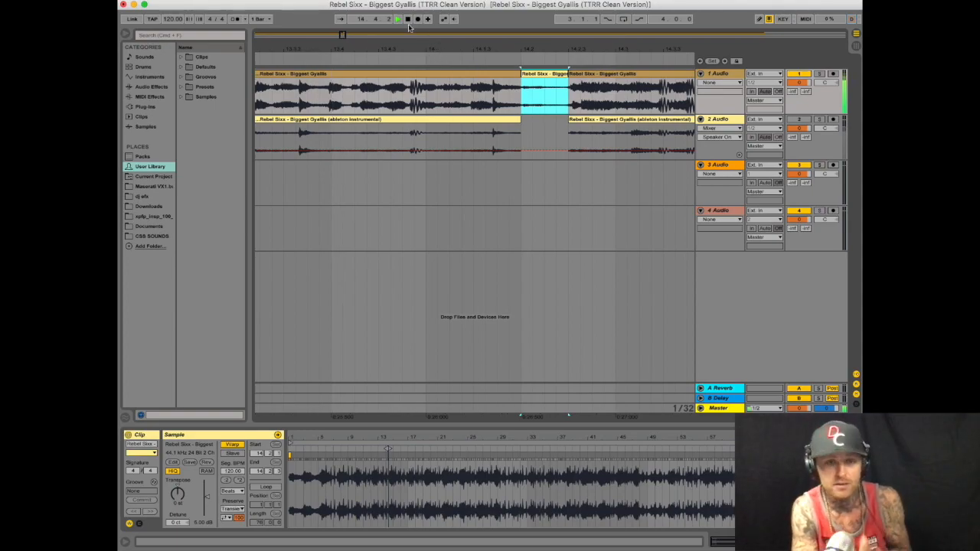
Move the instrumental segment from about 18.1.4 to 18.3.1 onto the first audio track over the original song, and play back the edit
left_click(340, 19)
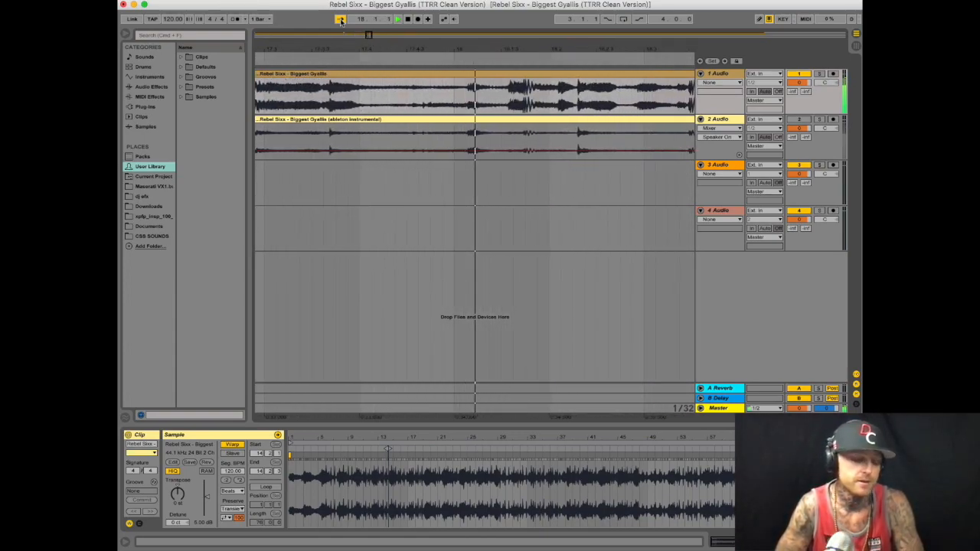
left_click(341, 19)
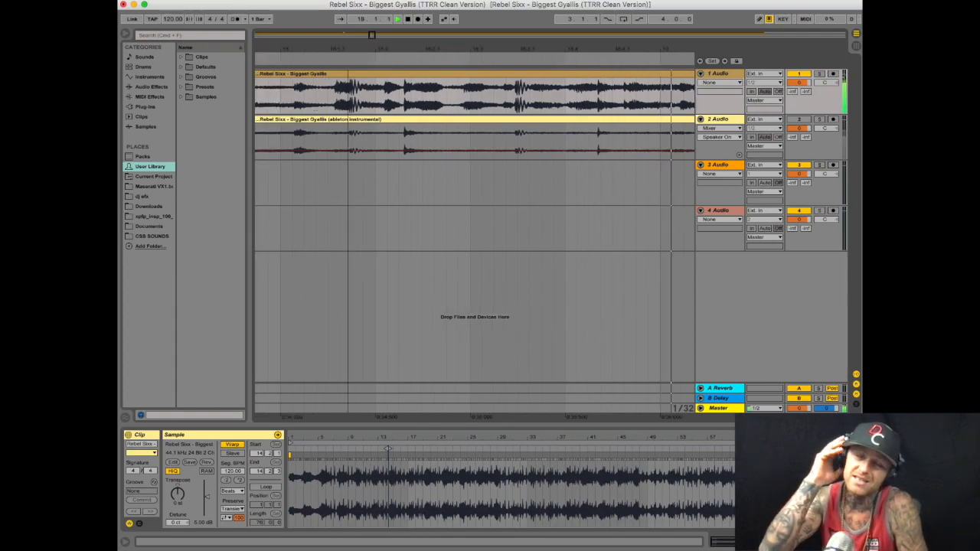
left_click_drag(351, 50, 440, 47)
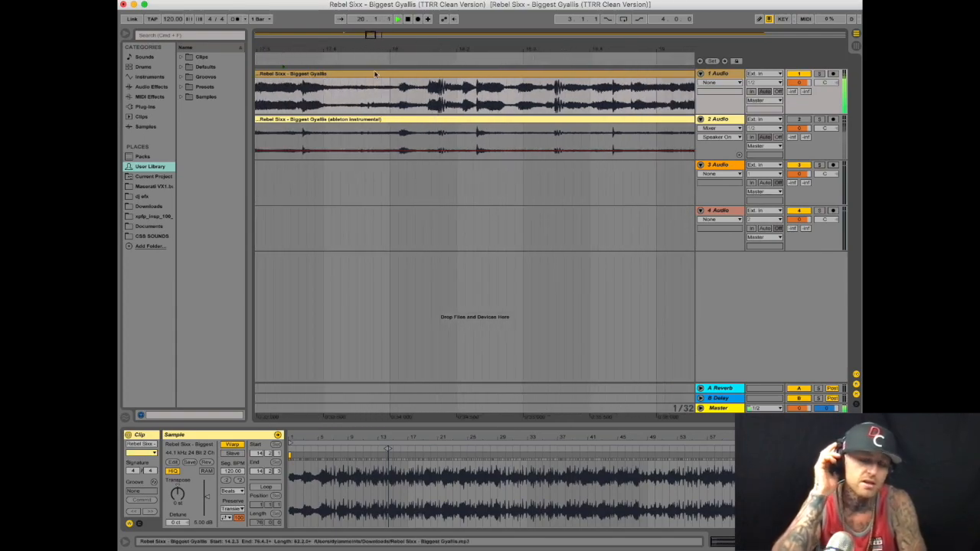
left_click(408, 19)
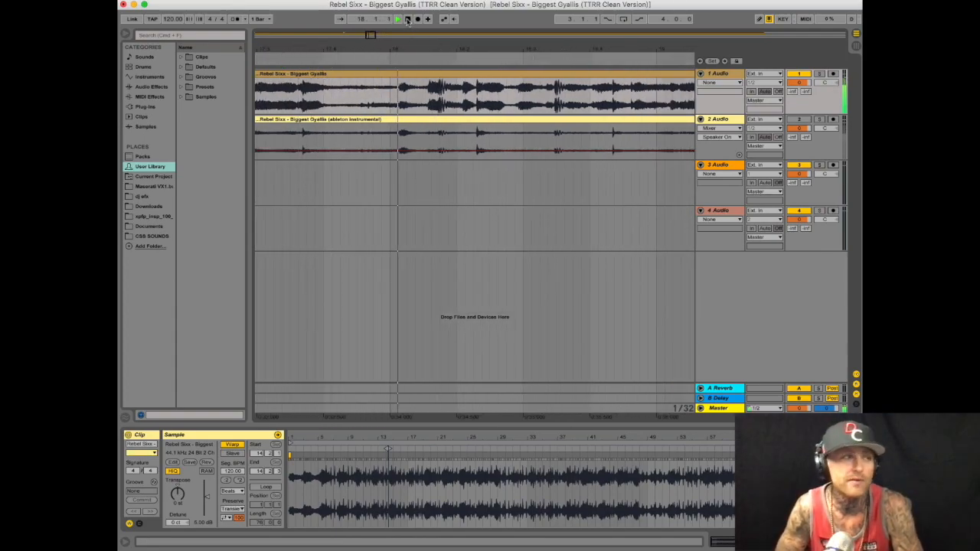
left_click_drag(522, 134, 450, 109)
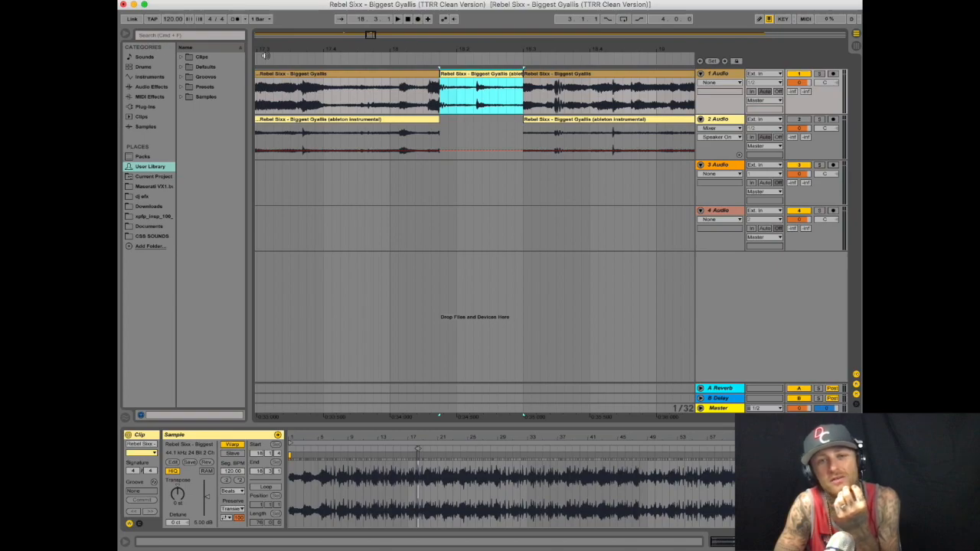
left_click_drag(439, 45, 438, 51)
key("space")
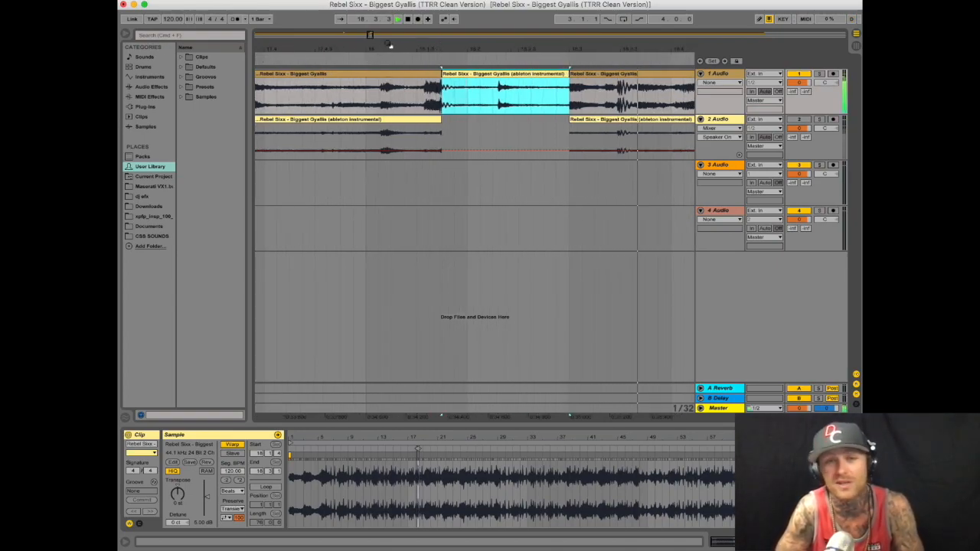
left_click_drag(437, 54, 366, 56)
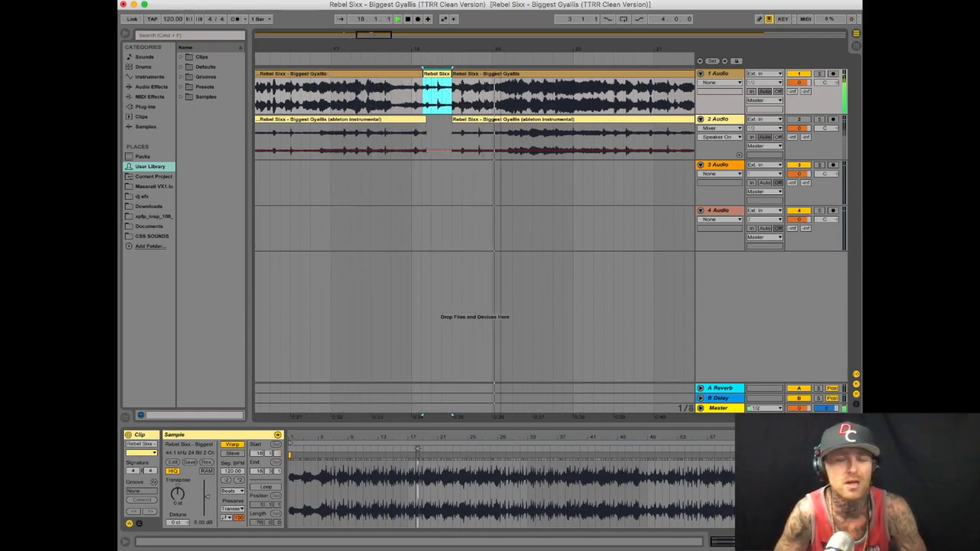
Find the vocal passage in bar 21 and replace it on the first audio track with the instrumental from 21.1.4 to 21.2.2
left_click(341, 19)
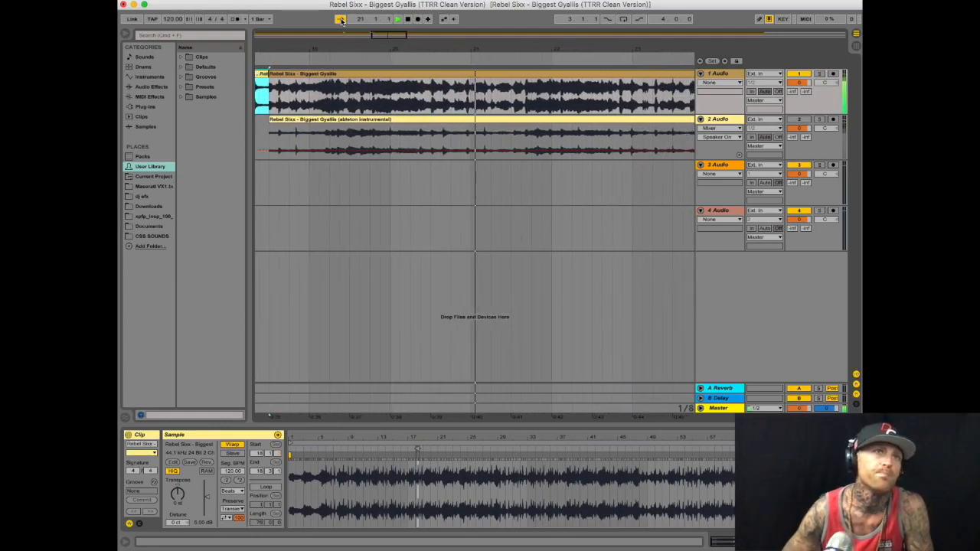
left_click(341, 19)
left_click_drag(452, 46, 353, 58)
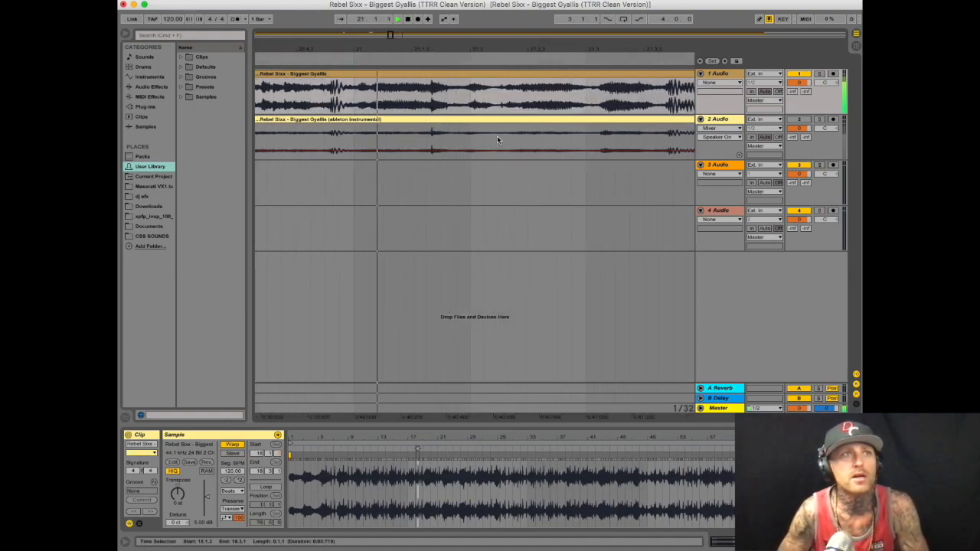
left_click_drag(498, 136, 481, 92)
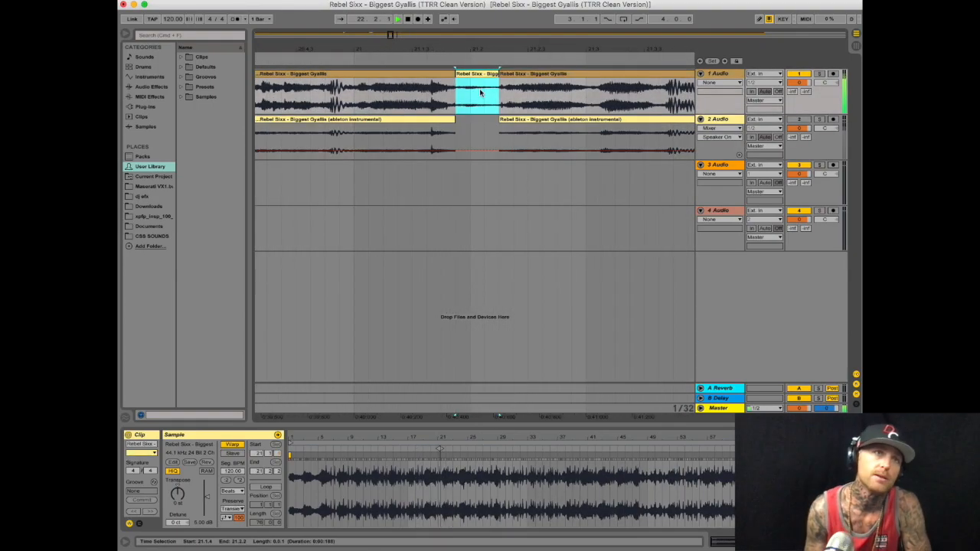
Follow playback to bar 25 and move the instrumental segment from 25.4.3 to 26.1.1 onto the first audio track
left_click(340, 19)
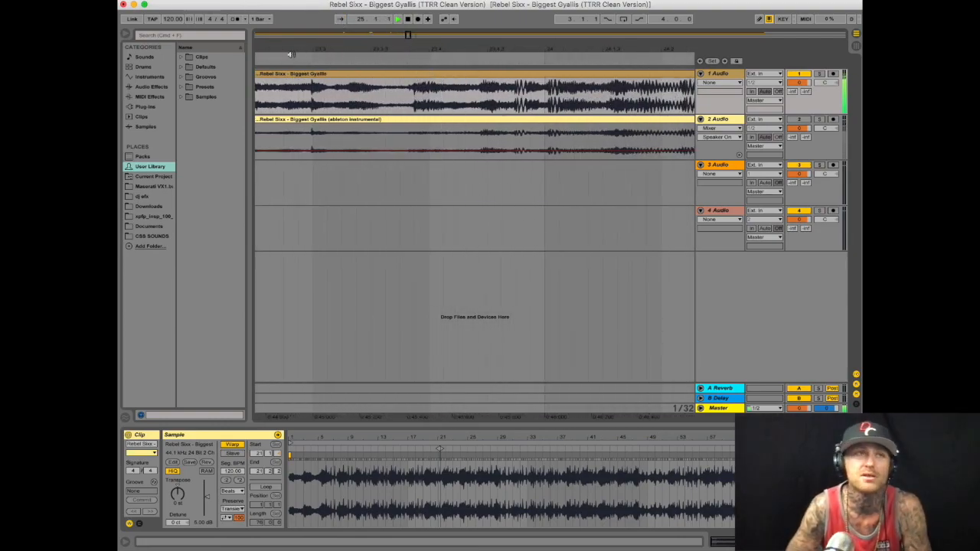
left_click(340, 20)
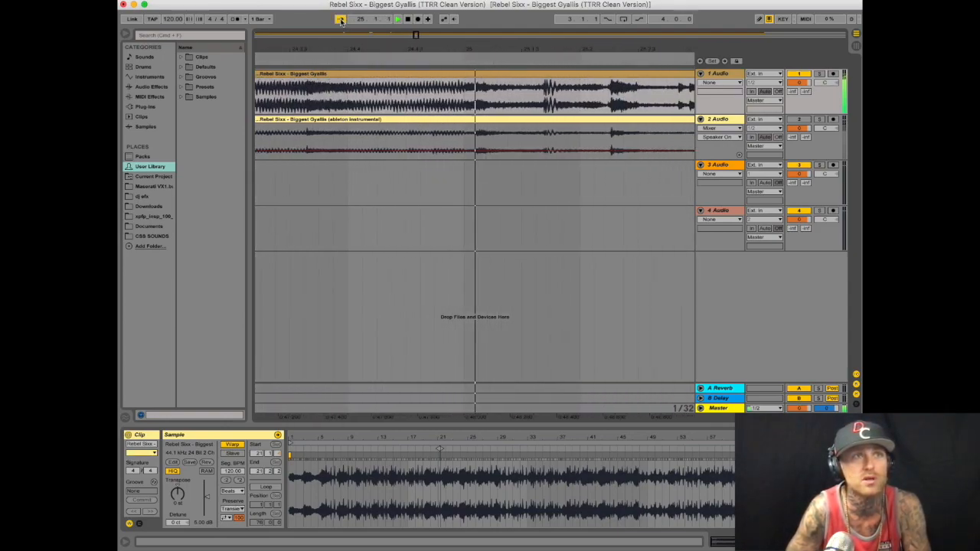
left_click(406, 144)
left_click_drag(406, 144, 370, 107)
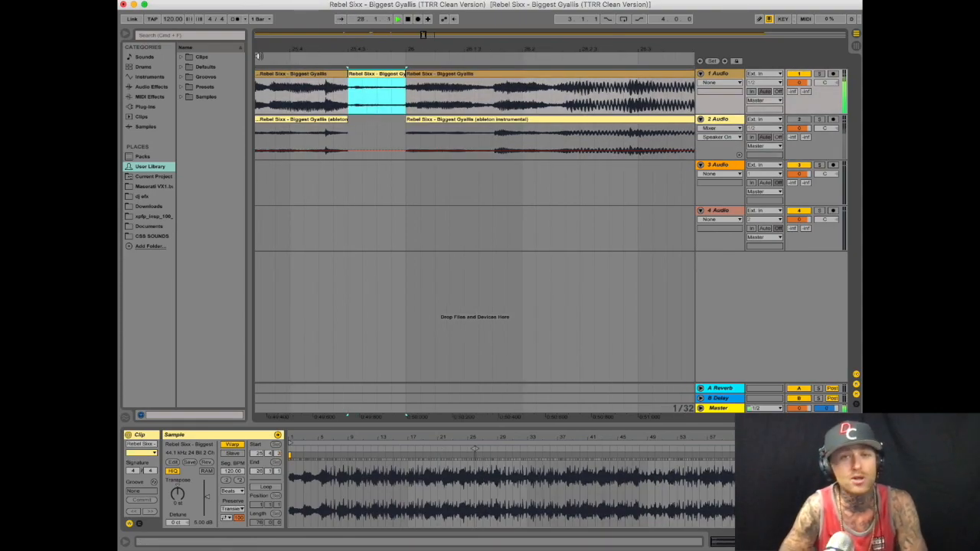
Follow playback to bar 28 and move the instrumental segment from 28.2.2 to 28.3.1 onto the first audio track
left_click(340, 20)
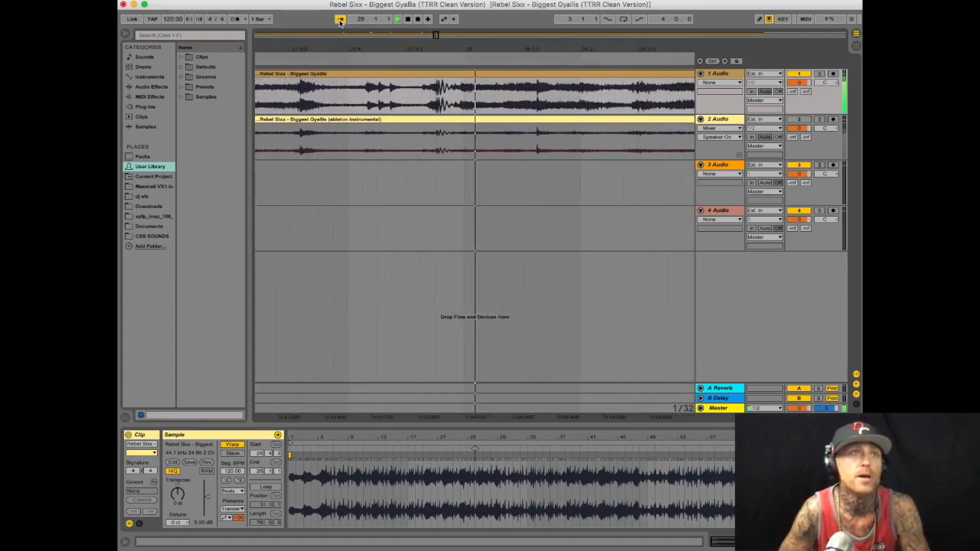
left_click(505, 85)
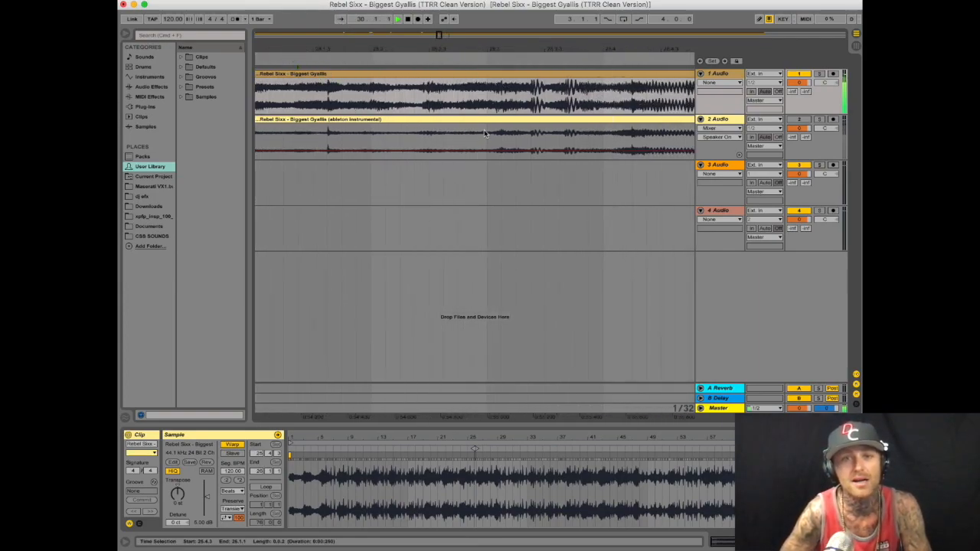
left_click_drag(484, 129, 441, 91)
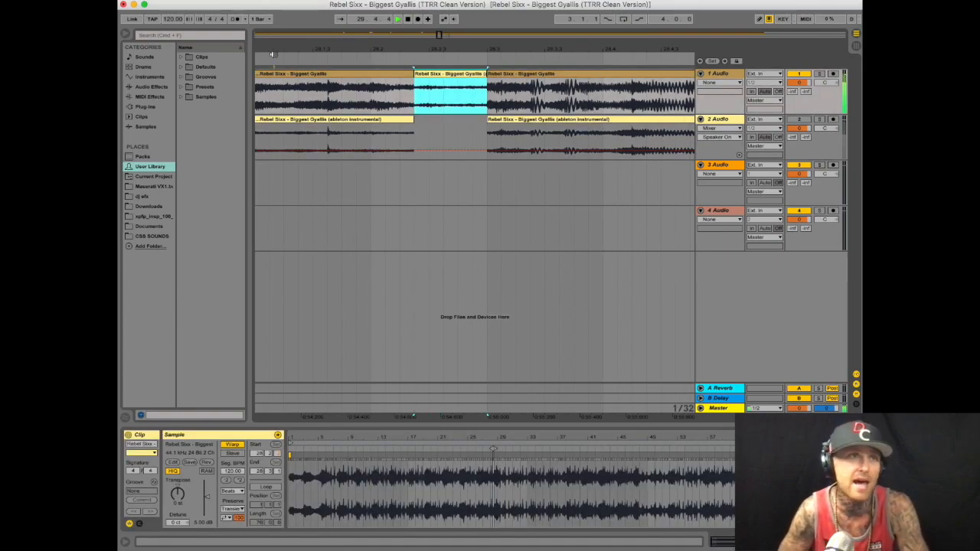
Move the instrumental segment from 32.4.1 to 32.4.4 onto the first audio track and extend its end slightly
left_click(340, 20)
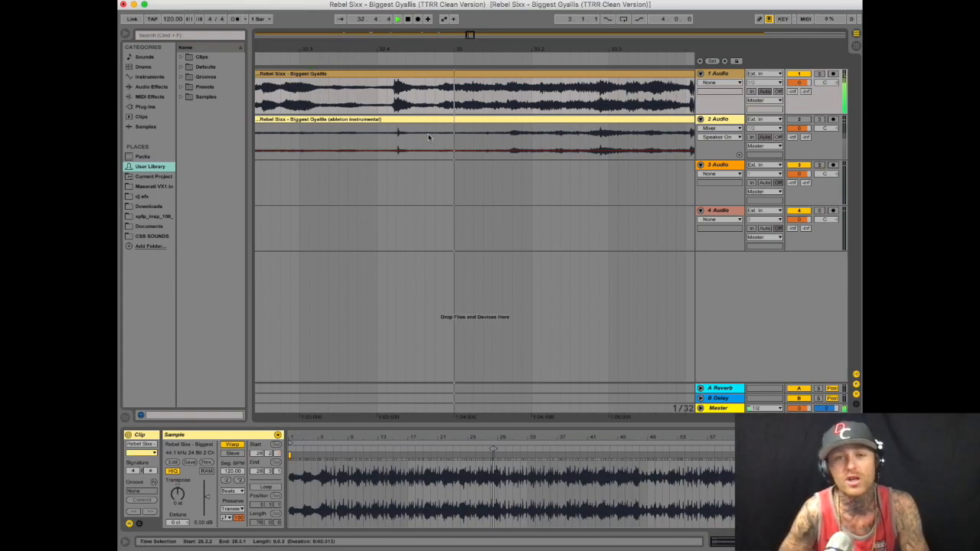
left_click_drag(427, 133, 404, 90)
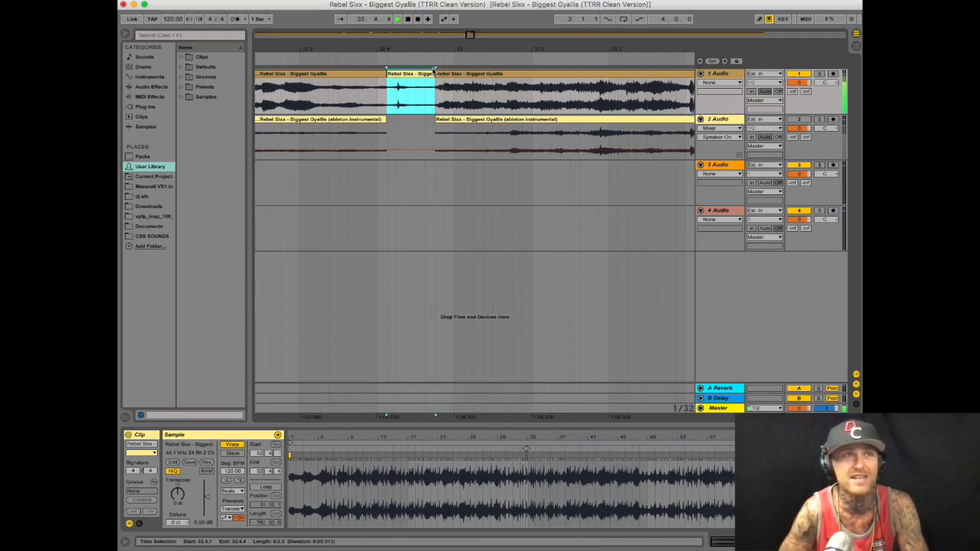
left_click_drag(435, 69, 444, 70)
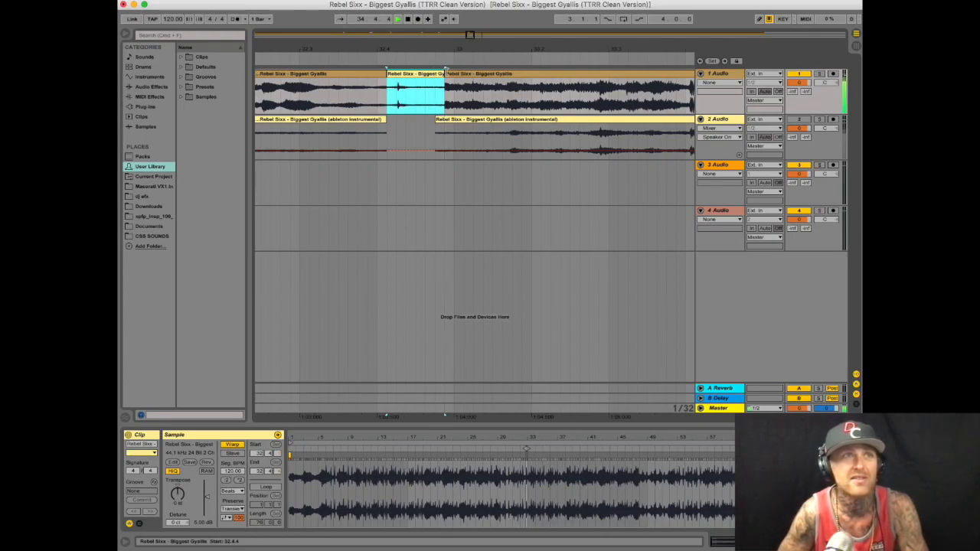
Move the instrumental segment around 36.4 onto the first audio track, extend both its edges slightly, and play back the edit
left_click(341, 19)
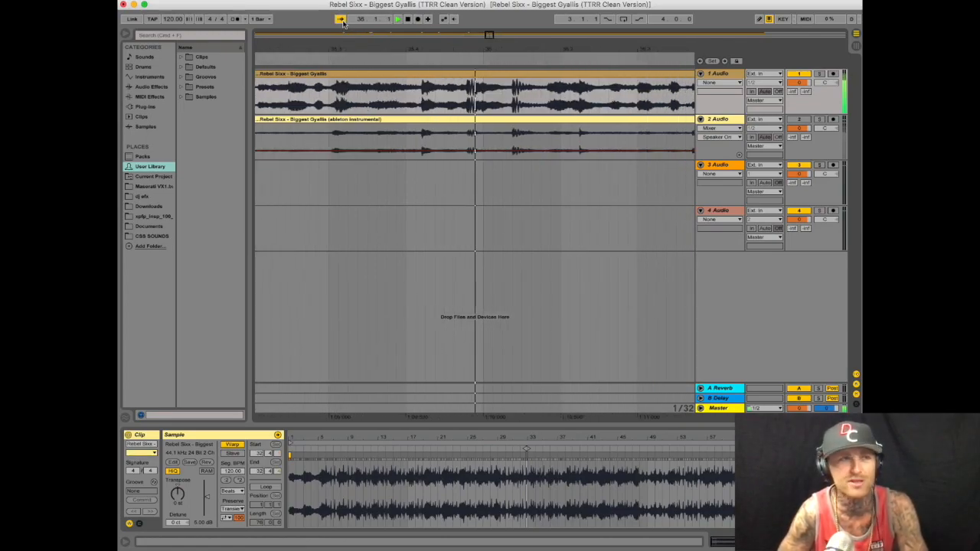
left_click(340, 19)
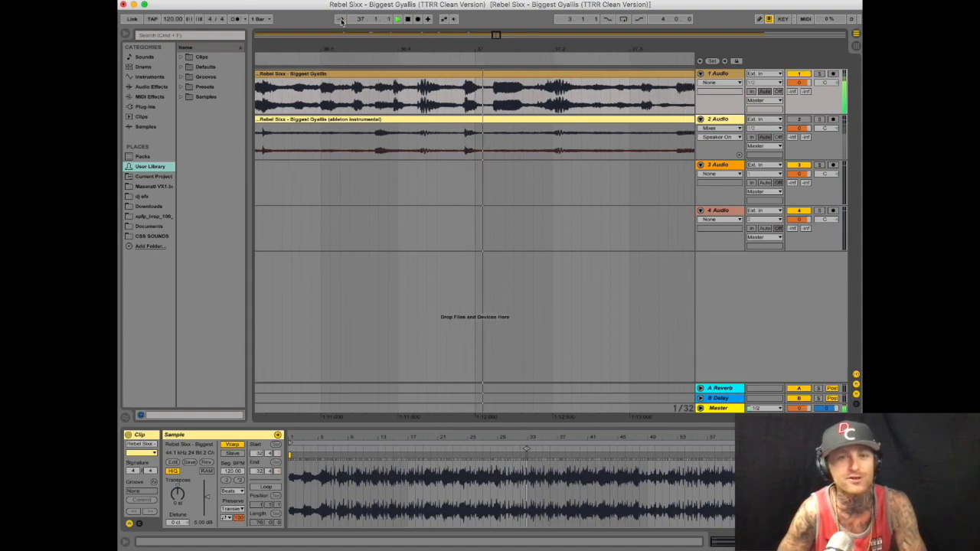
left_click_drag(353, 58, 460, 51)
left_click_drag(444, 140, 397, 76)
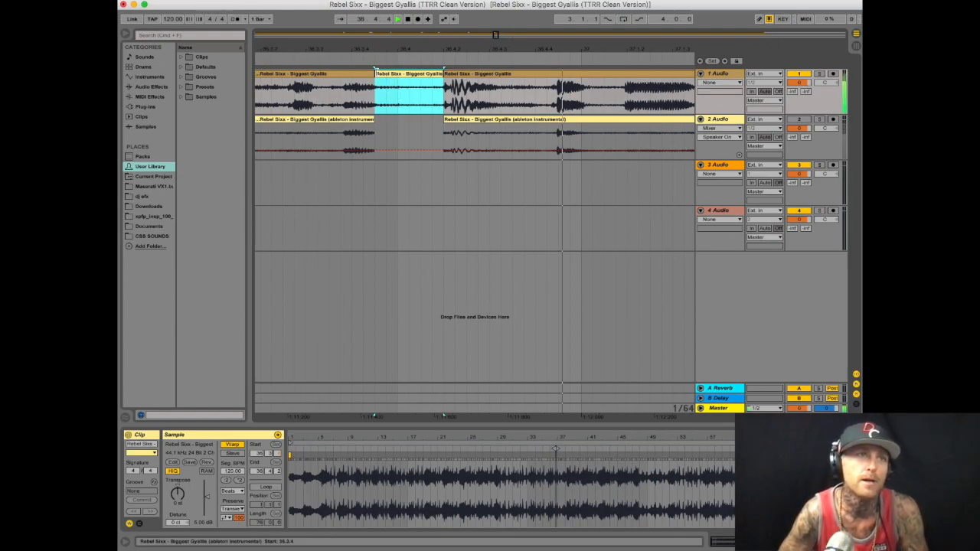
left_click_drag(375, 73, 364, 74)
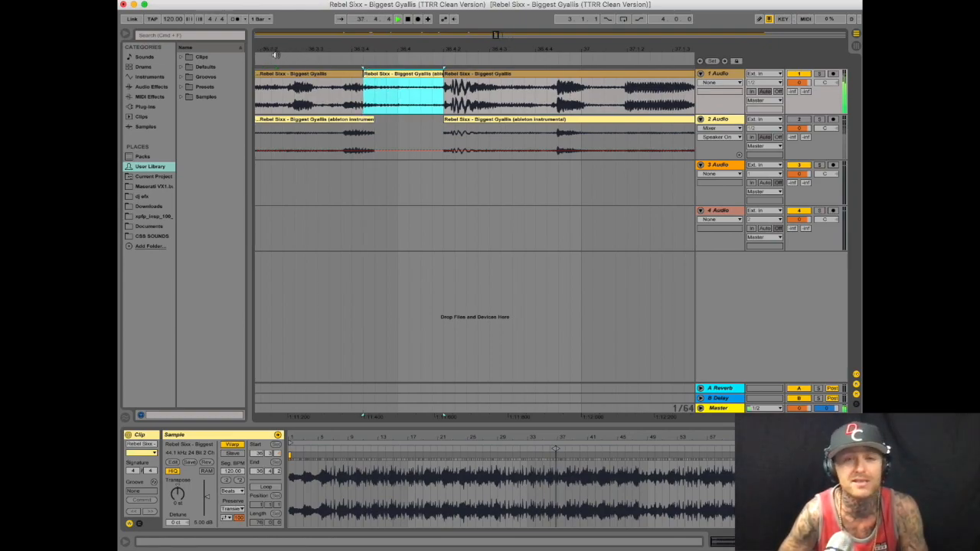
left_click_drag(444, 74, 397, 28)
left_click(354, 59)
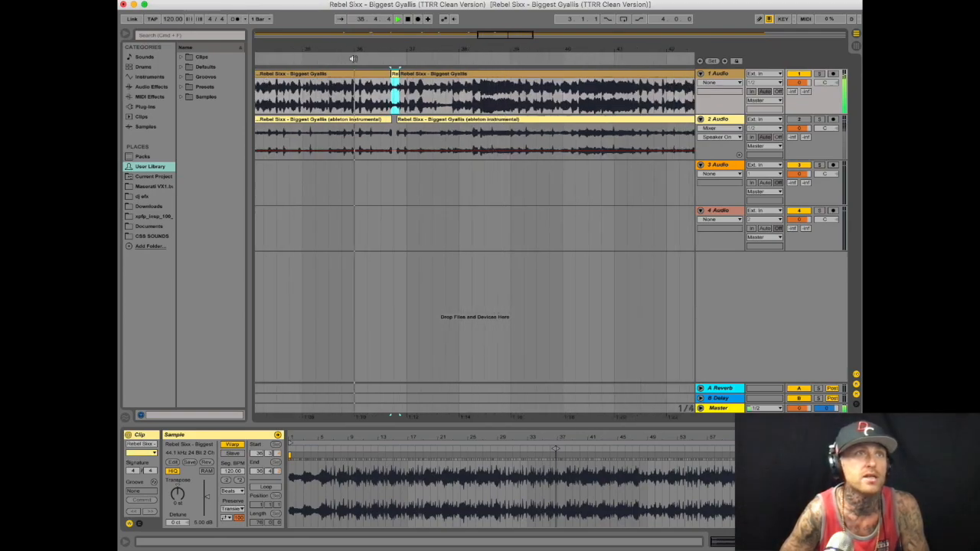
Move the instrumental segment from 37.4.1 to 37.4.3 onto the first audio track and play back the edit
left_click_drag(451, 41, 446, 49)
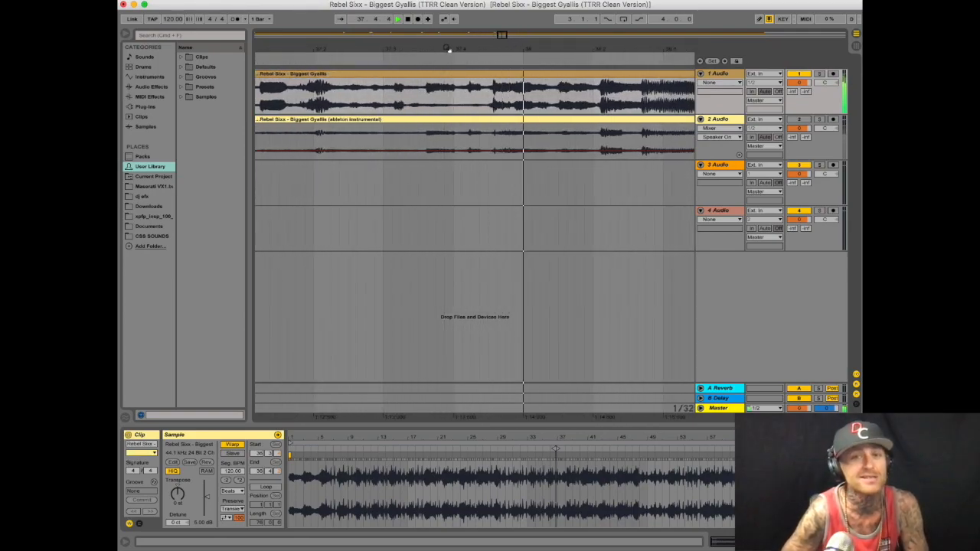
left_click_drag(485, 134, 479, 73)
left_click(273, 55)
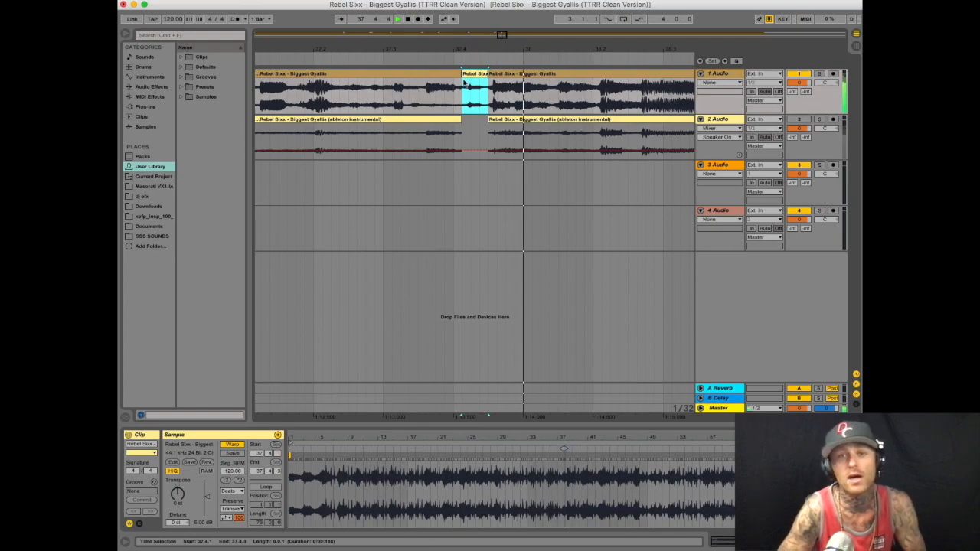
Adjust the edges of the instrumental clip in bar 37 so it spans 37.4.1 to 37.4.4, and play back the edit
mouse_move(488, 86)
left_mouse_down()
mouse_move(513, 85)
mouse_move(462, 75)
mouse_move(488, 75)
left_mouse_up()
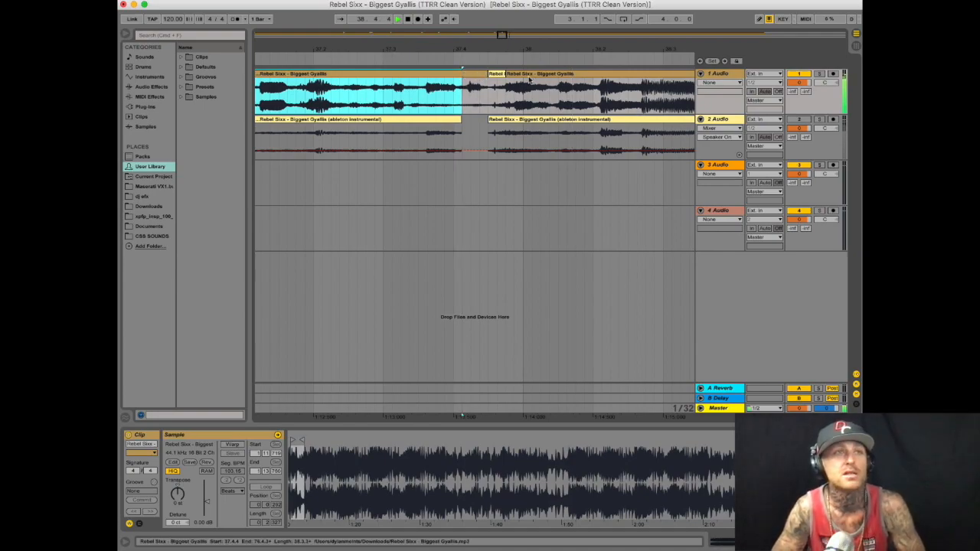
left_click(501, 74)
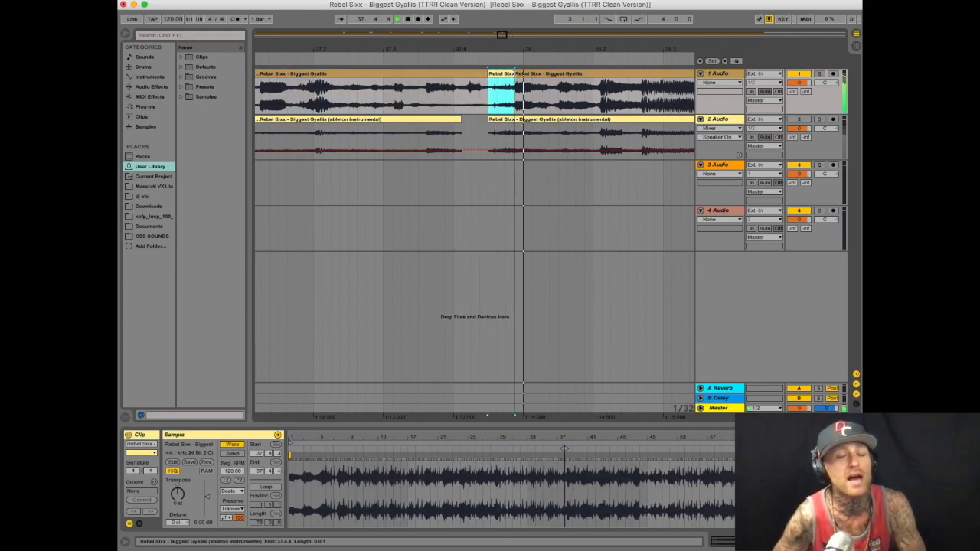
left_click(490, 64)
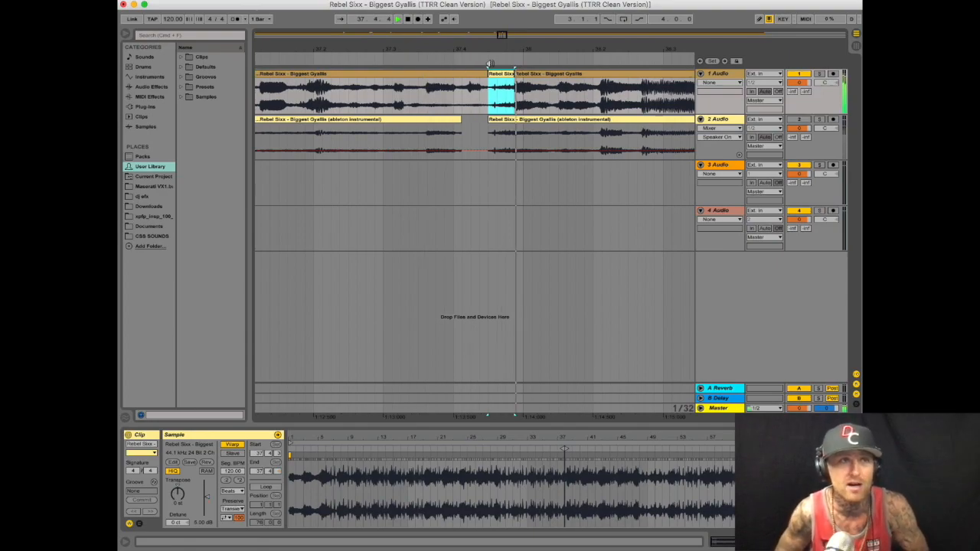
left_click_drag(488, 74, 461, 74)
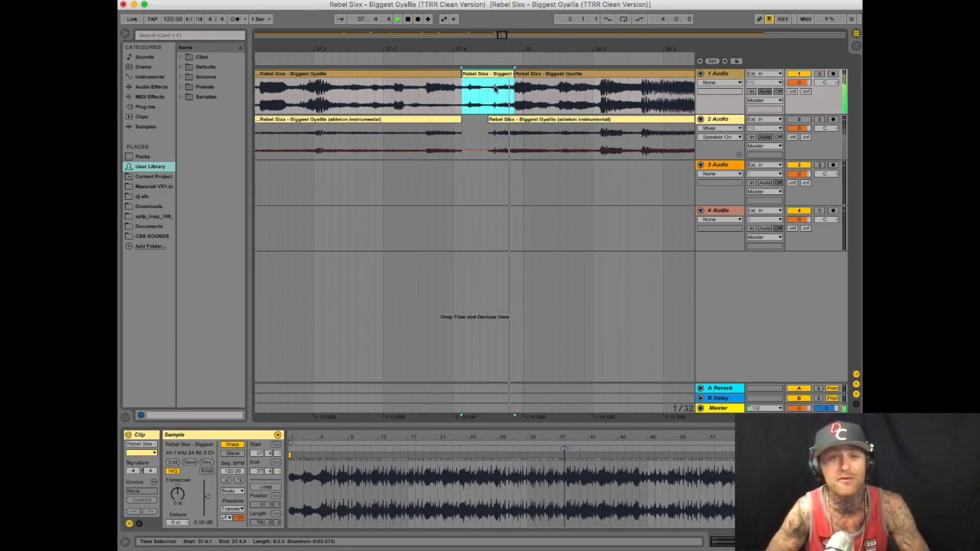
left_click(460, 74)
left_click_drag(462, 75, 446, 19)
left_click(434, 56)
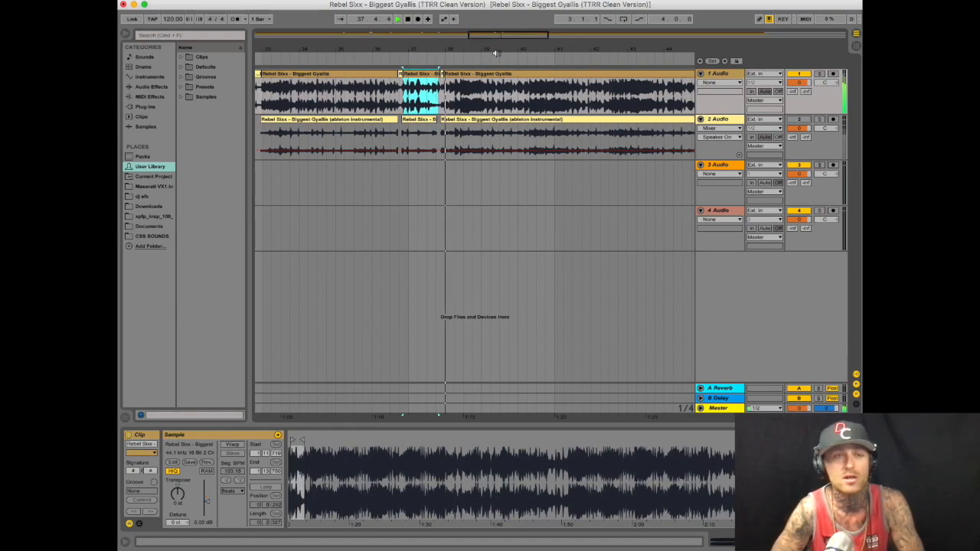
Show the Fades controls on the first audio track at the instrumental clip near 14.2
left_click_drag(496, 51, 500, 71)
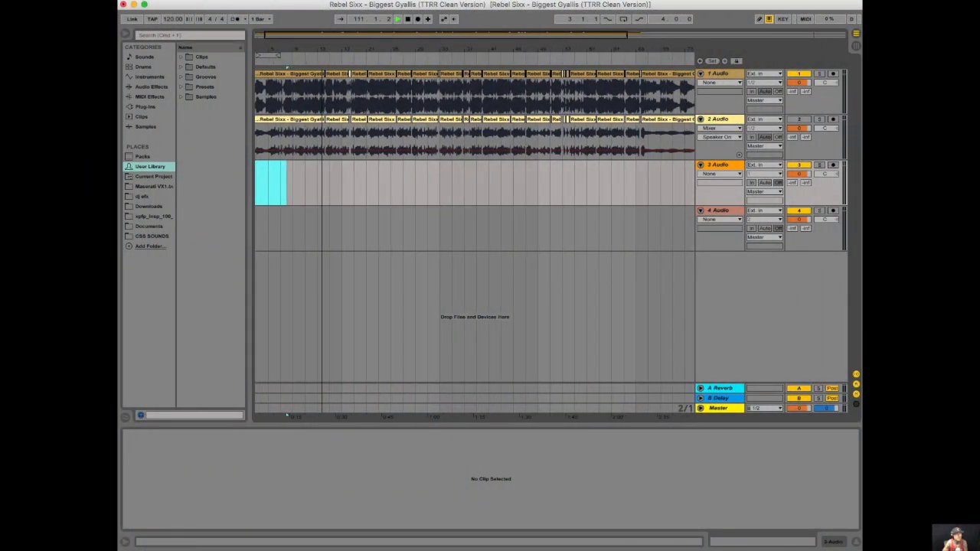
left_click_drag(323, 49, 433, 115)
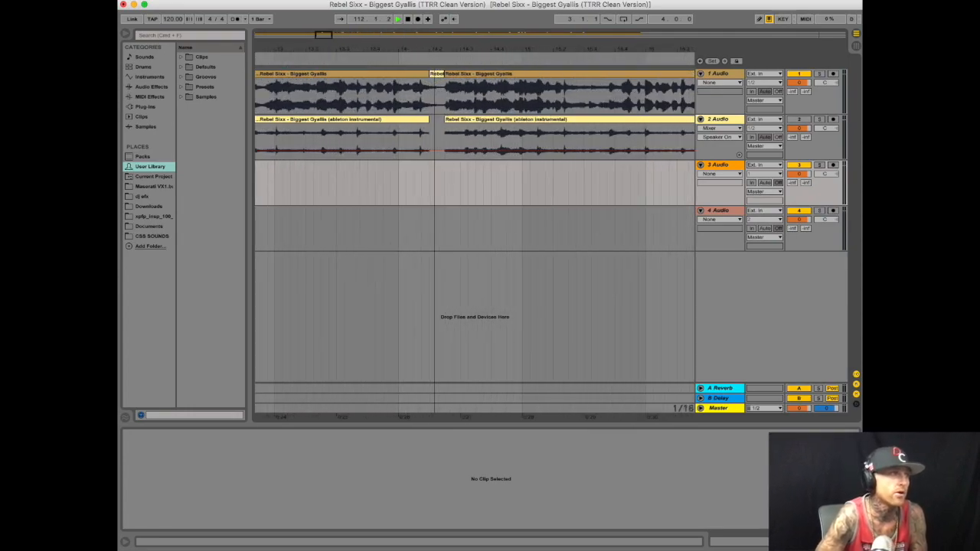
left_click_drag(434, 49, 437, 92)
left_click_drag(435, 49, 434, 85)
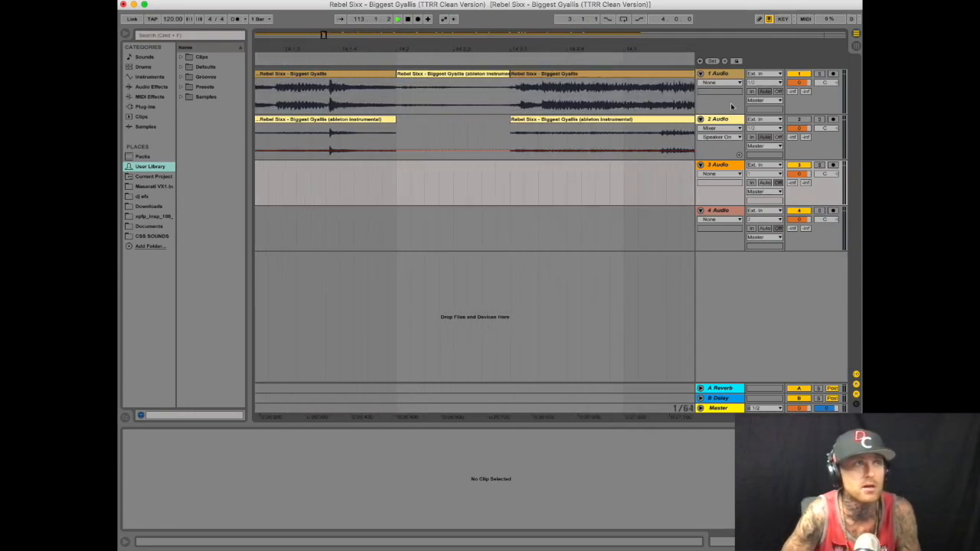
left_click(727, 84)
left_click(711, 98)
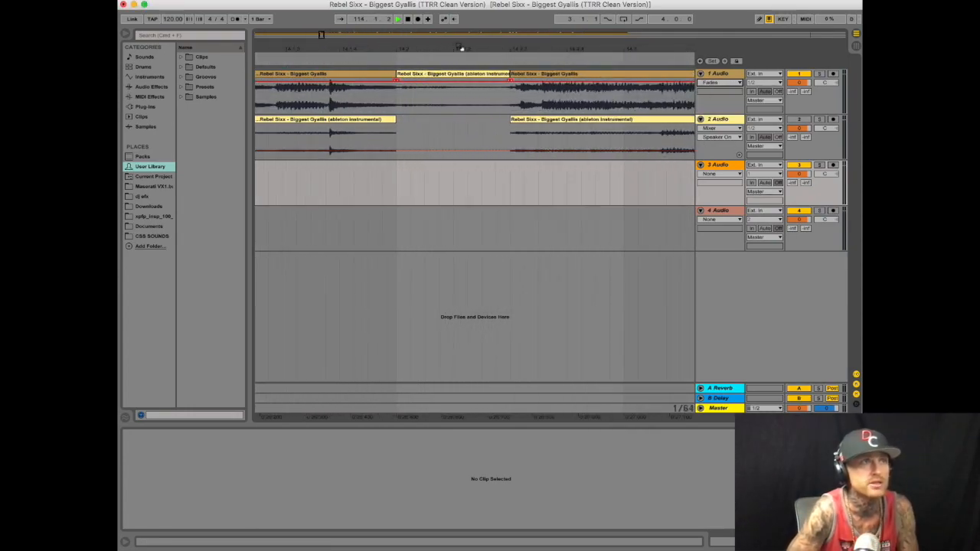
Crossfade both edges of the instrumental clip at 14.2 on the first audio track and extend its end slightly
left_click(513, 82)
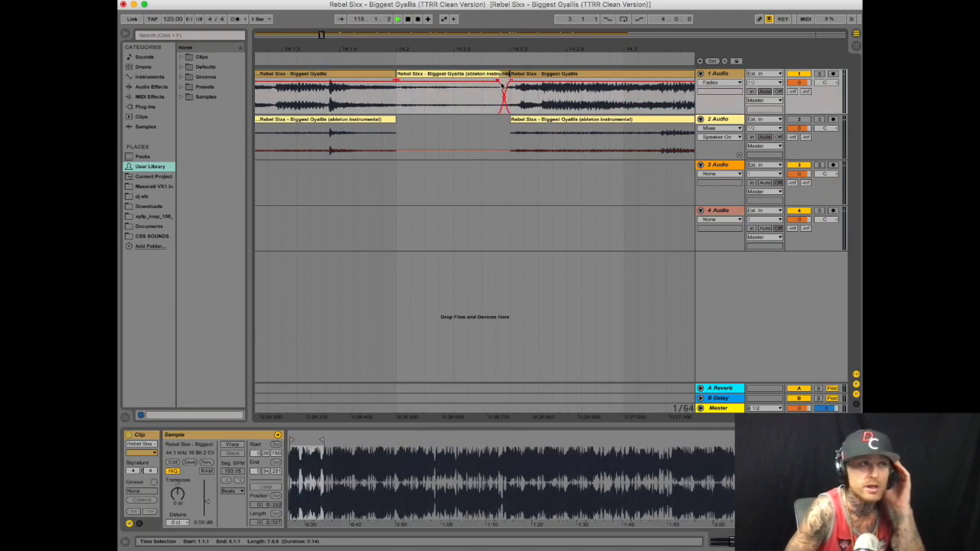
left_click_drag(511, 83, 518, 83)
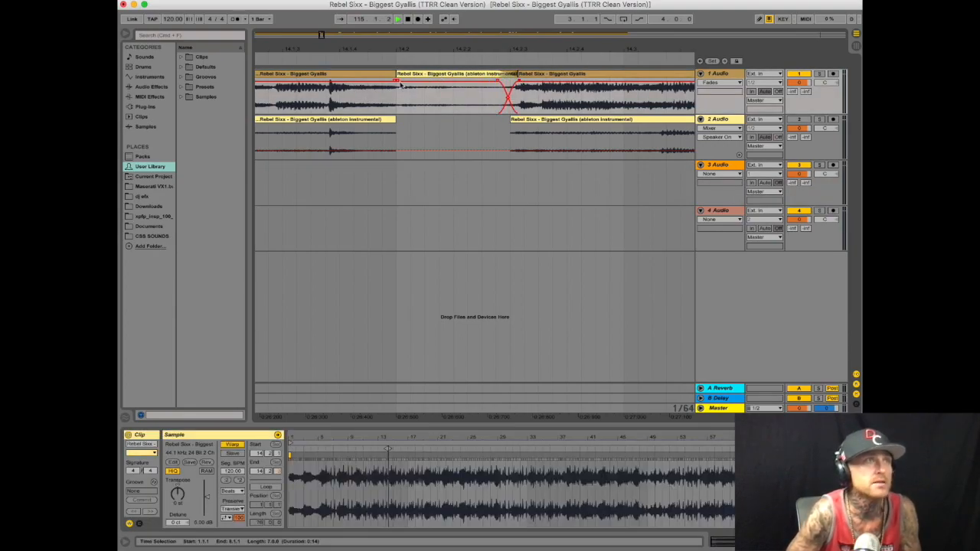
left_click_drag(436, 53, 531, 52)
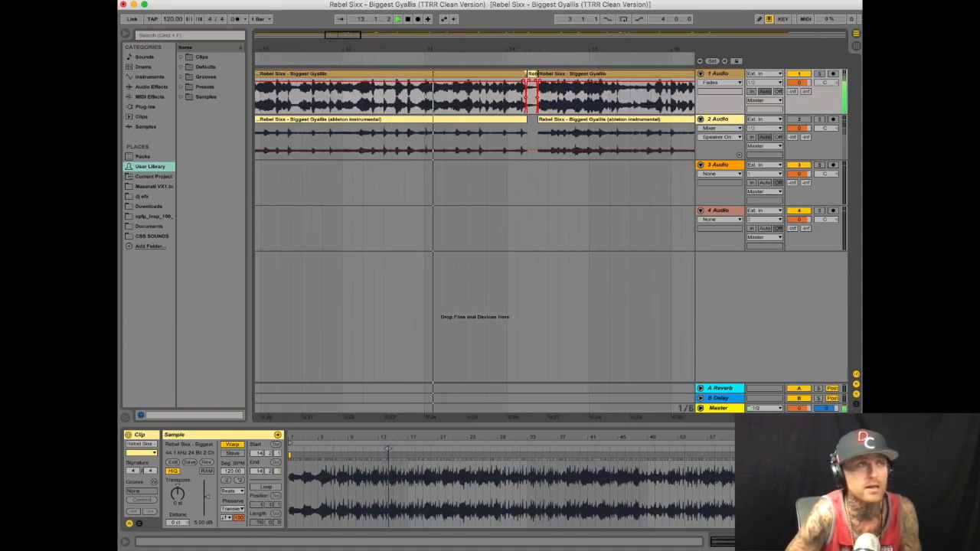
Play back the 14.2 edit and crossfade both edges of the instrumental clip around 18.2 with the adjoining song clips
left_click_drag(536, 47, 513, 115)
left_click_drag(514, 48, 343, 47)
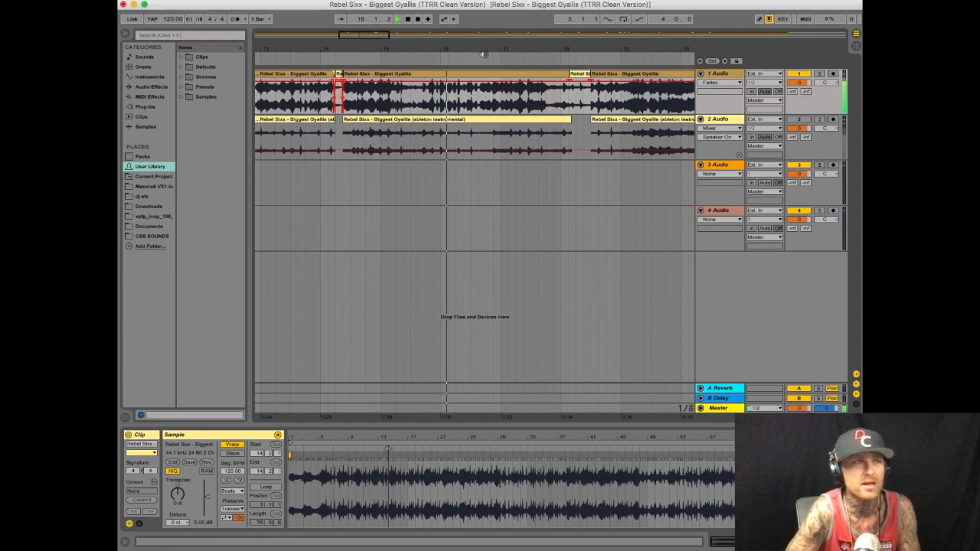
left_click_drag(584, 48, 584, 107)
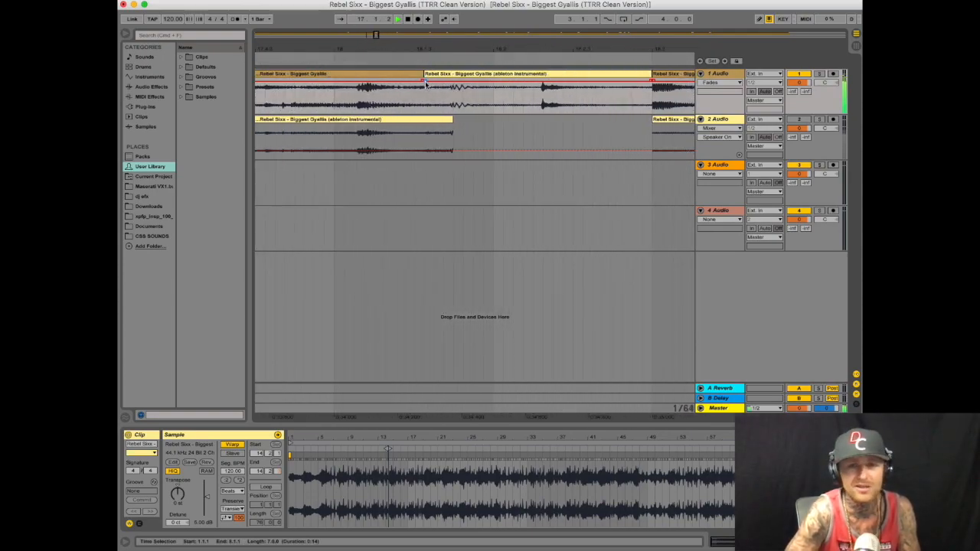
left_click(426, 84)
left_click(426, 84)
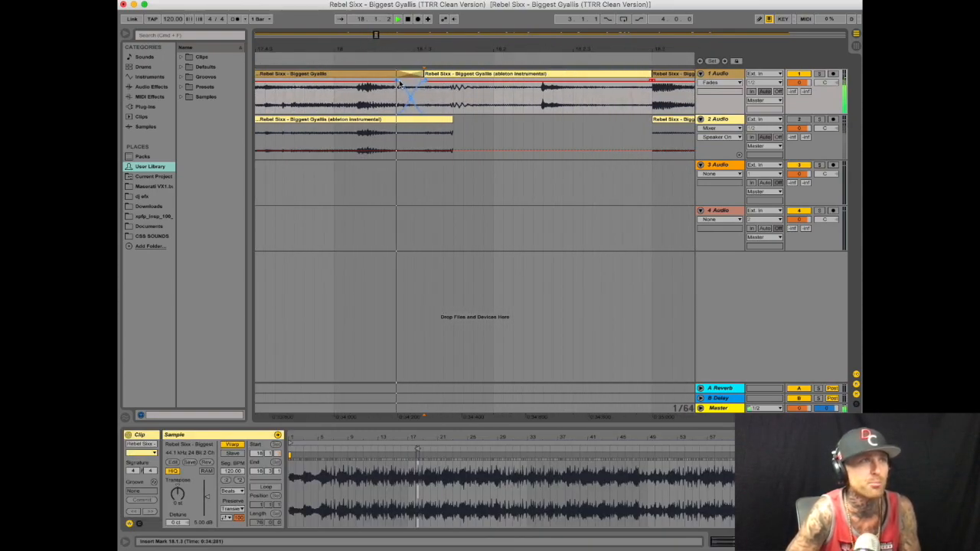
left_click(631, 83)
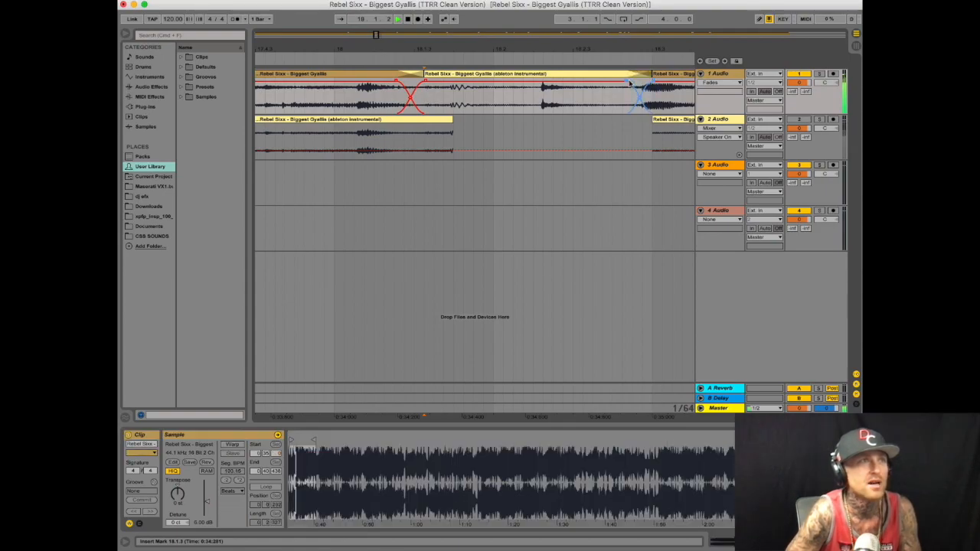
Crossfade the edges of the instrumental clips around 21.2 and 25.4.3, extending the end of each clip slightly
left_click_drag(404, 48, 375, 17)
left_click_drag(474, 48, 476, 50)
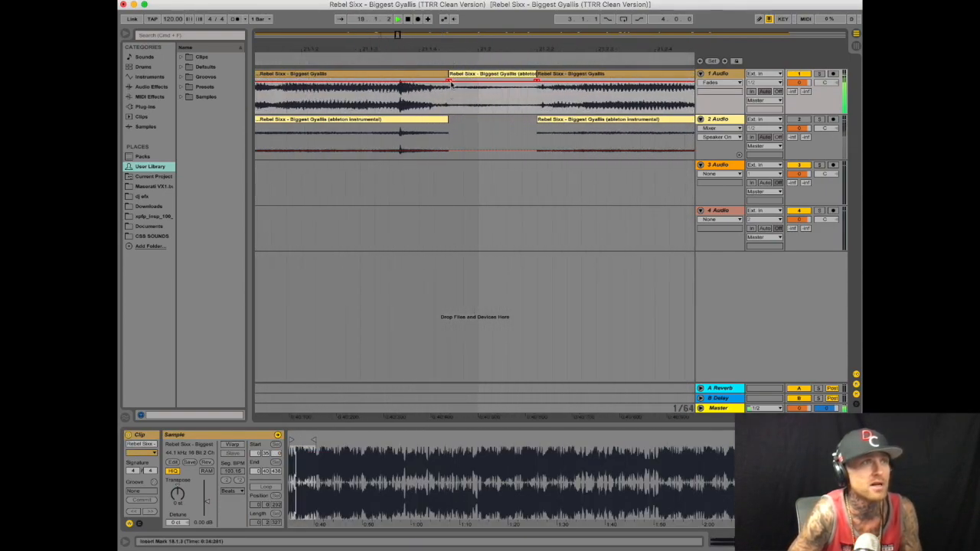
left_click(436, 83)
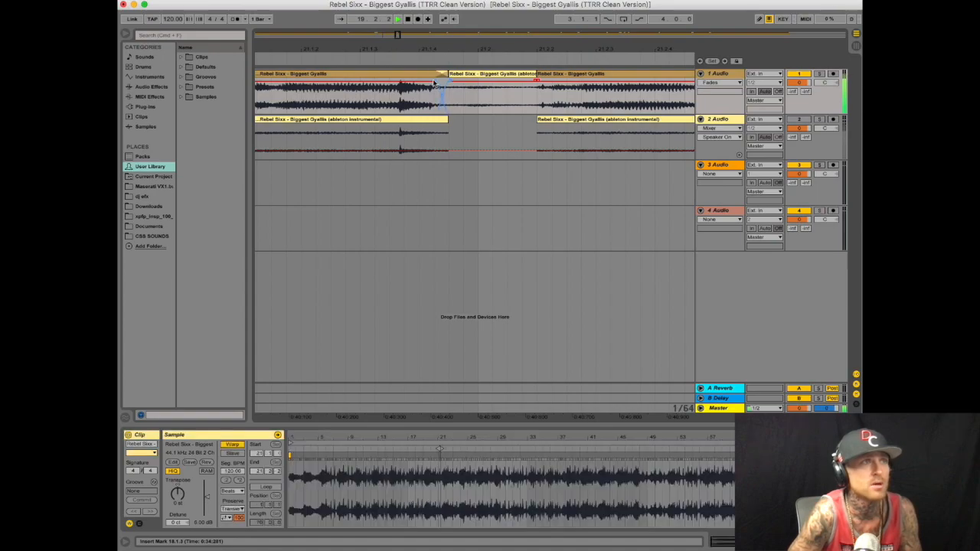
left_click(524, 83)
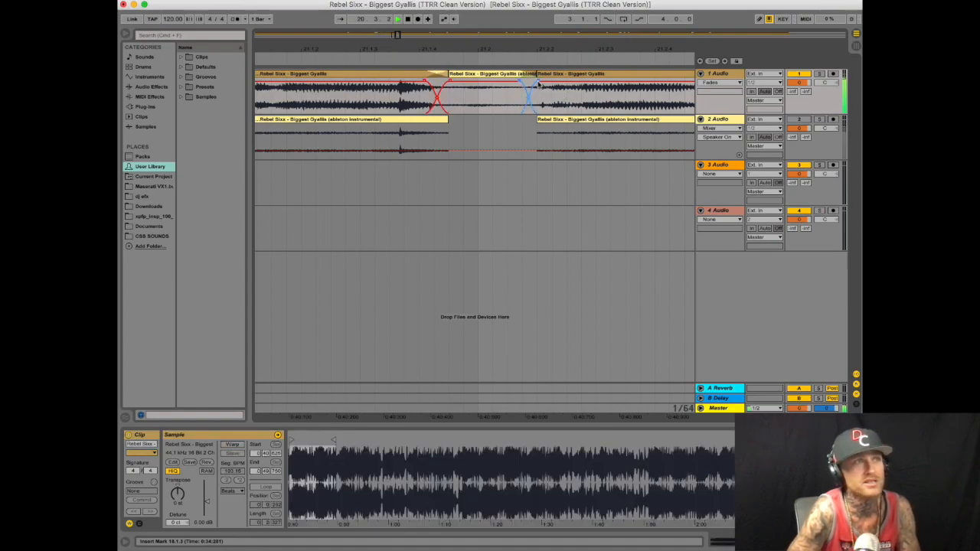
left_click_drag(538, 83, 548, 84)
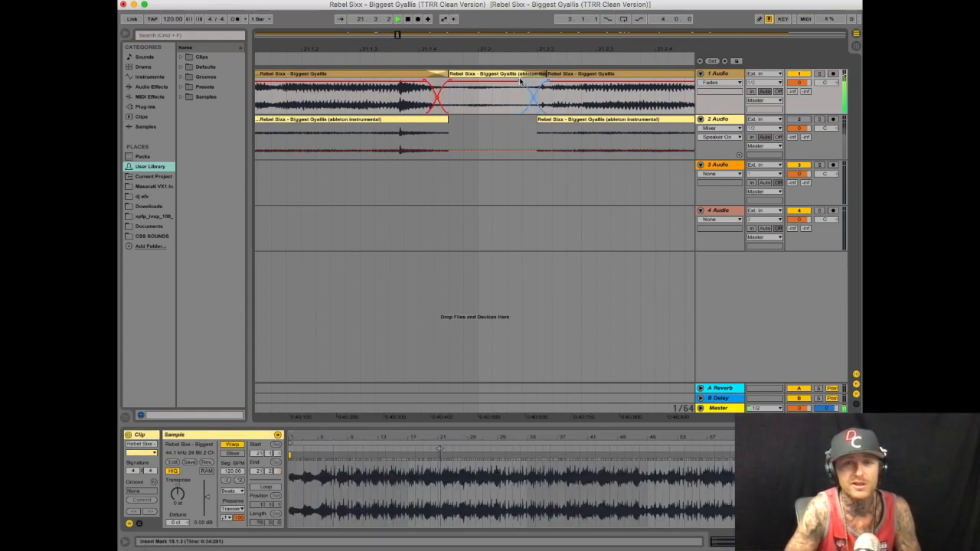
left_click(540, 82)
left_click_drag(547, 79, 561, 55)
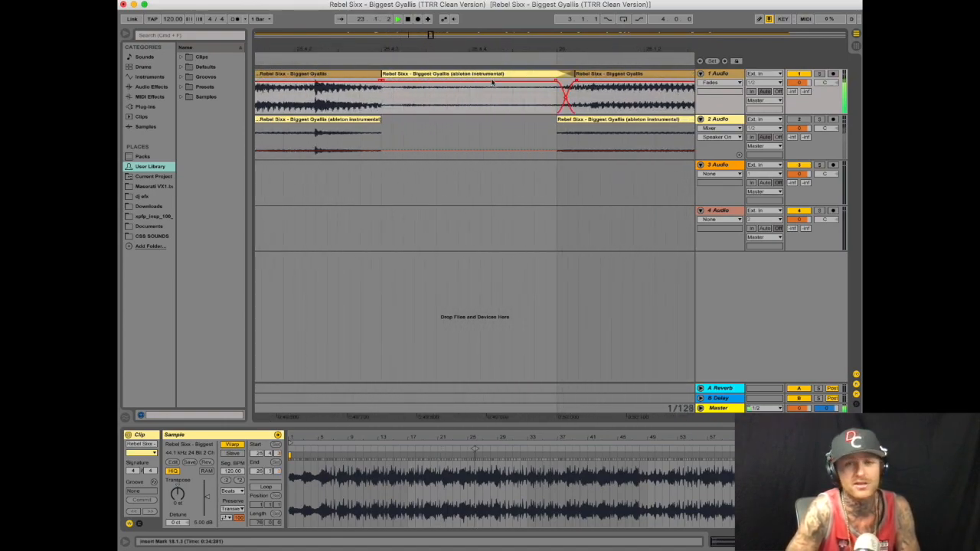
Crossfade both edges of the instrumental clip ending at 28.3 and play back the edit
left_click_drag(435, 52, 265, 49)
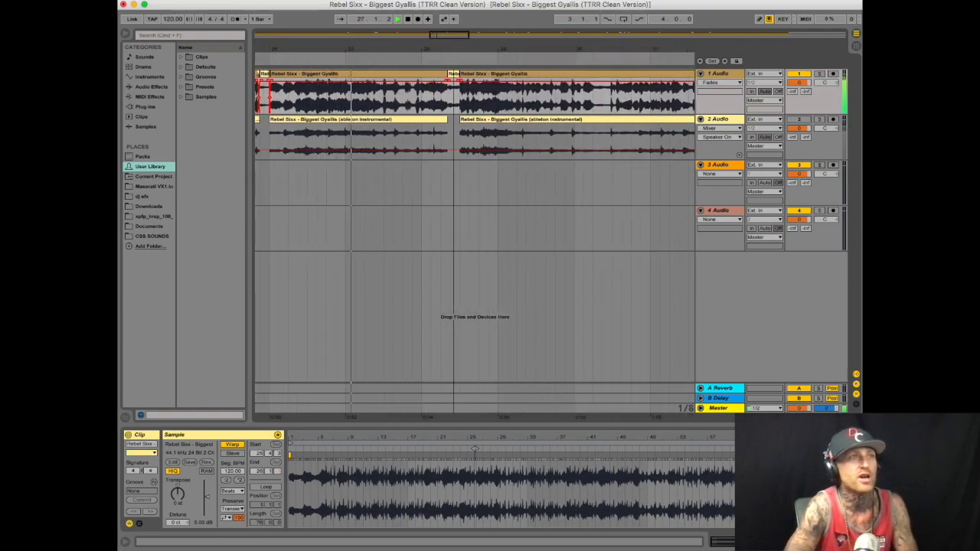
left_click_drag(453, 49, 444, 52)
left_click_drag(381, 81, 348, 82)
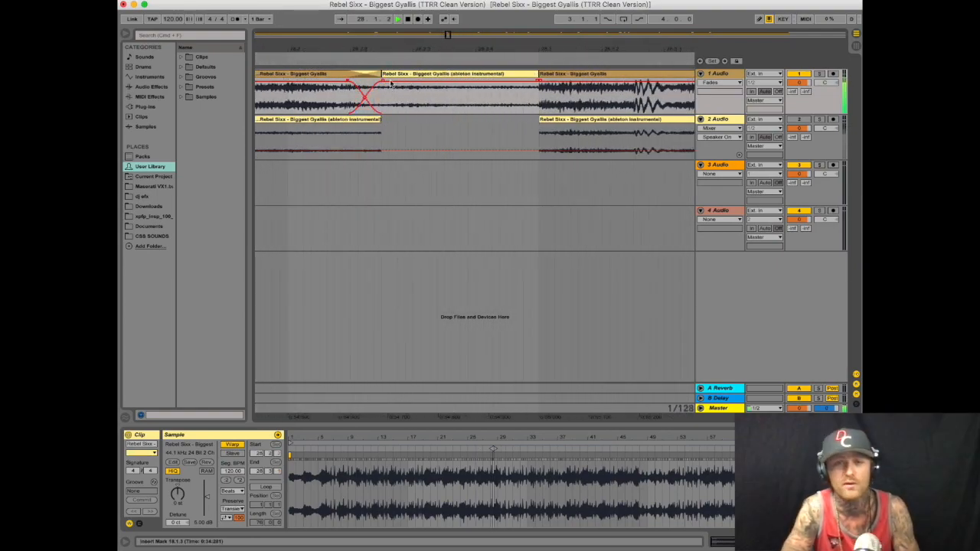
mouse_move(538, 82)
left_mouse_down()
mouse_move(556, 74)
mouse_move(539, 75)
left_mouse_up()
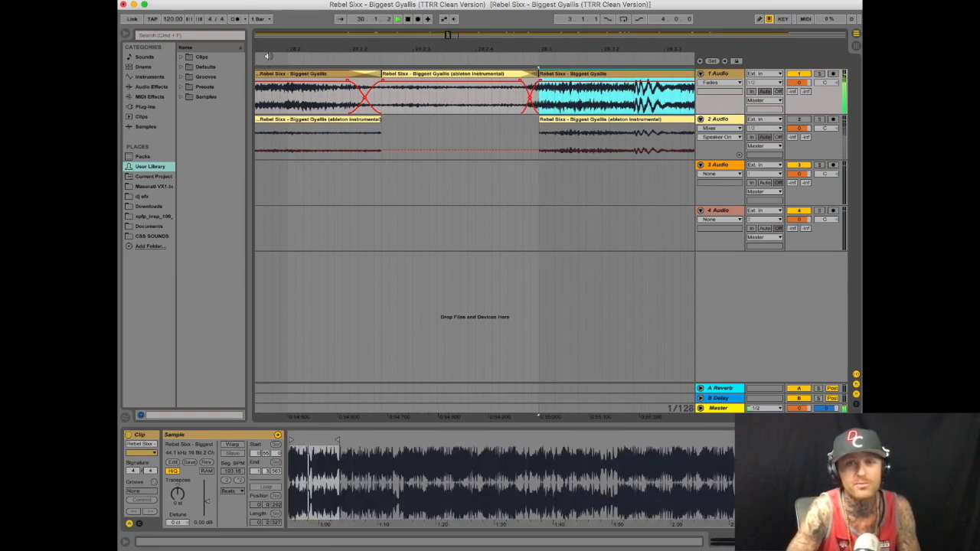
left_click(268, 56)
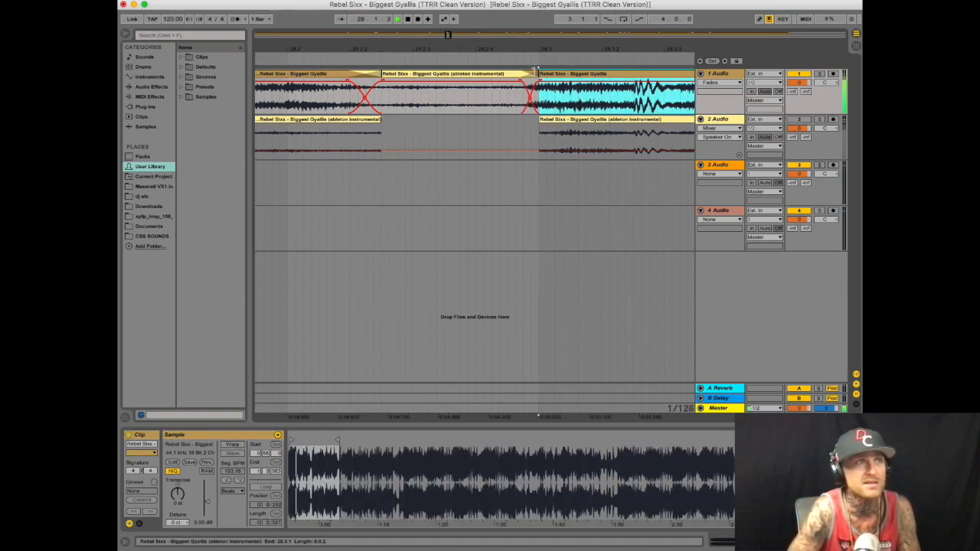
Crossfade both edges of the instrumental clip at 32.4 and extend its end to just past bar 33
left_click_drag(560, 47, 396, 46)
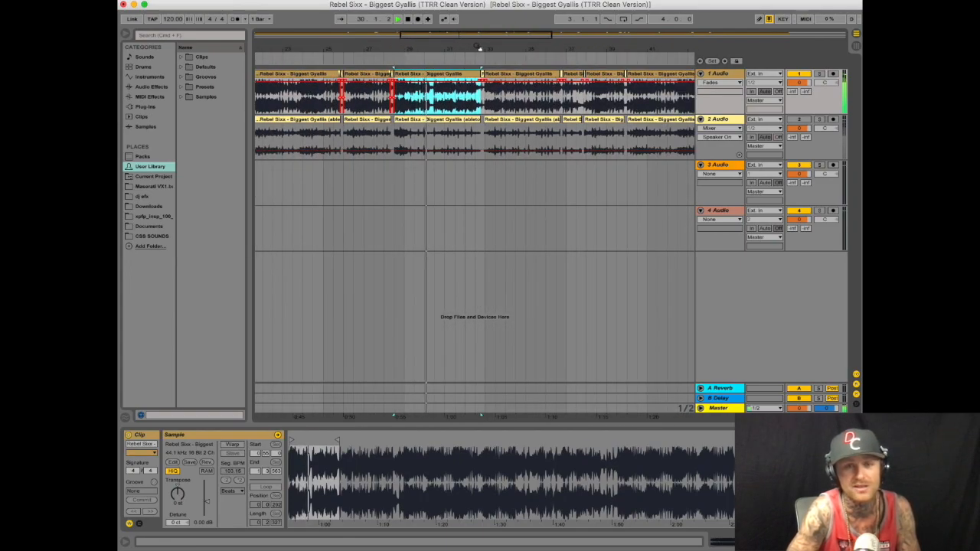
left_click_drag(482, 48, 480, 54)
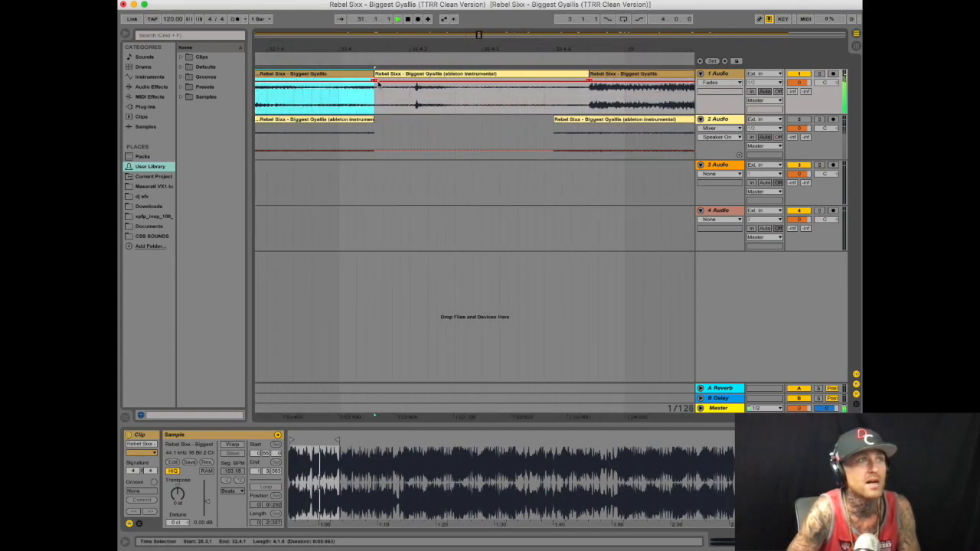
left_click_drag(375, 83, 327, 84)
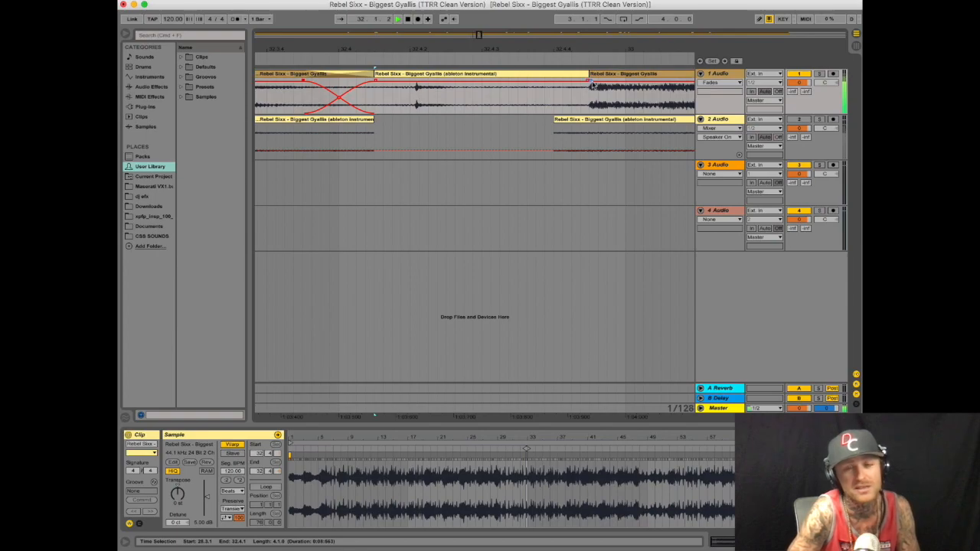
left_click_drag(593, 84, 564, 86)
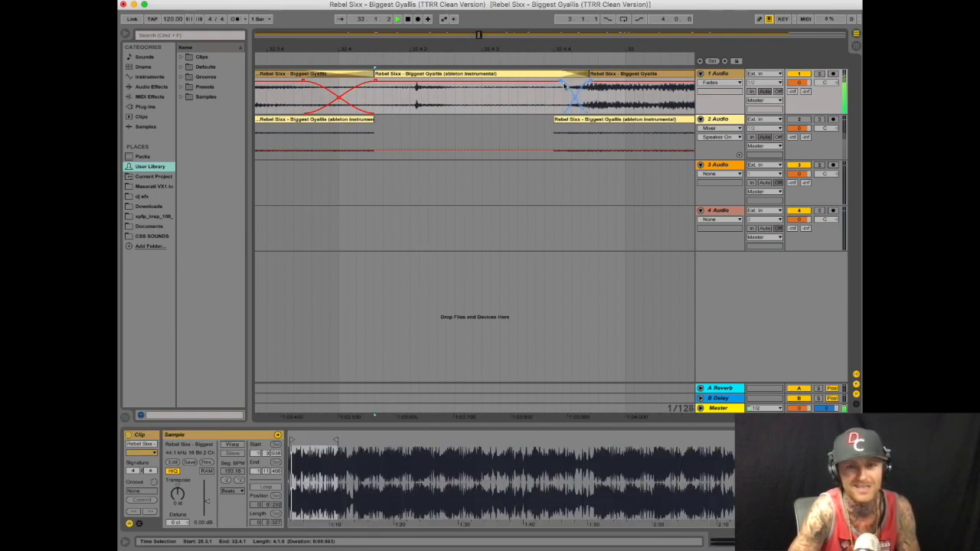
left_click(566, 86)
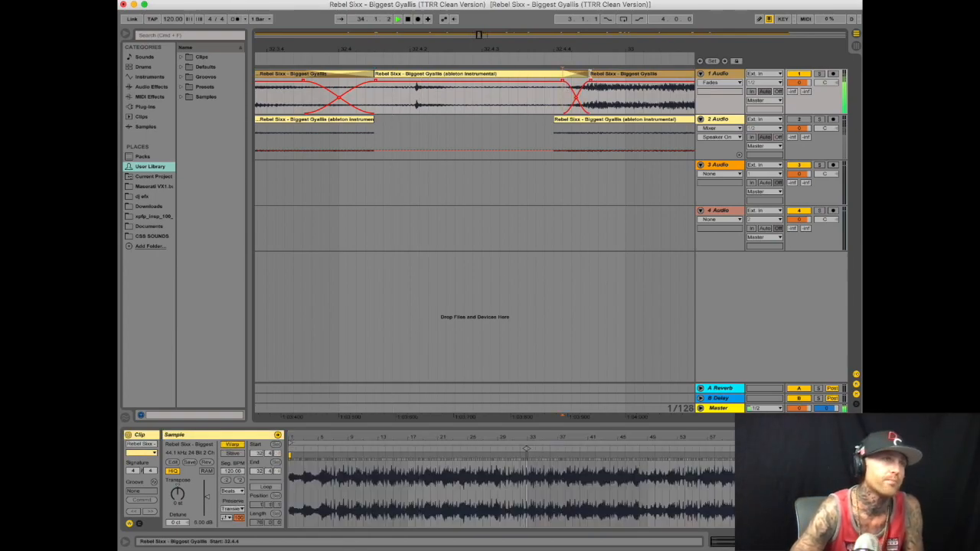
left_click_drag(587, 84, 634, 84)
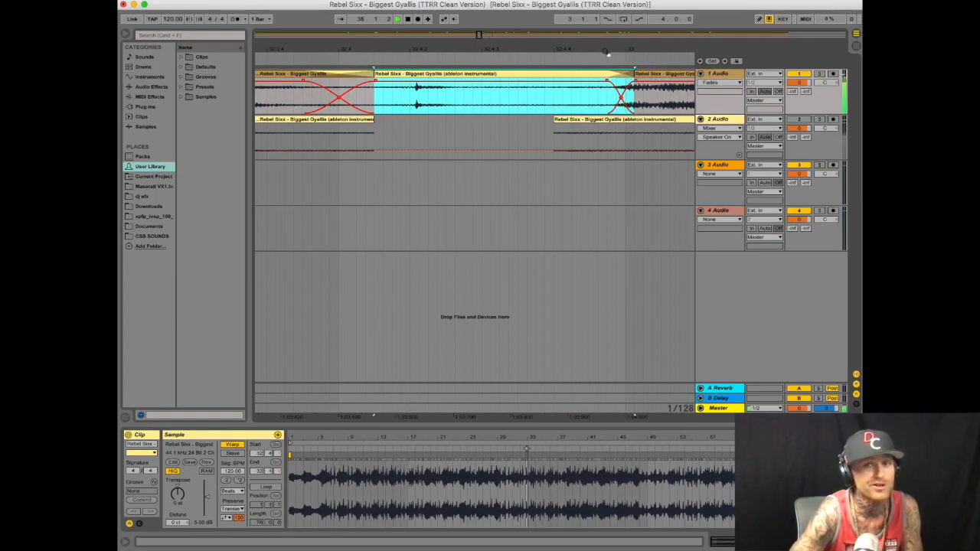
Play back the edit around bar 33 and extend the instrumental clip's end slightly further
left_click_drag(608, 52, 455, 56)
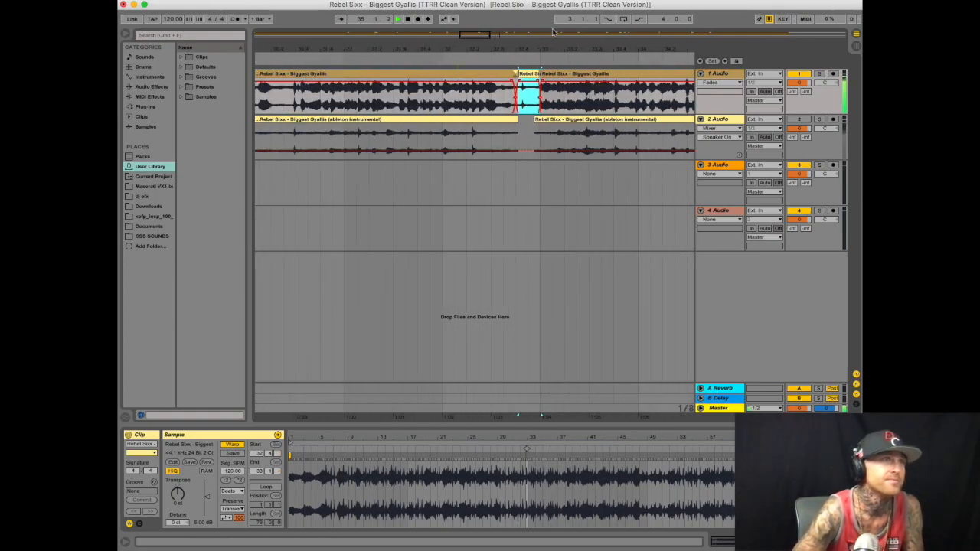
left_click_drag(540, 47, 540, 68)
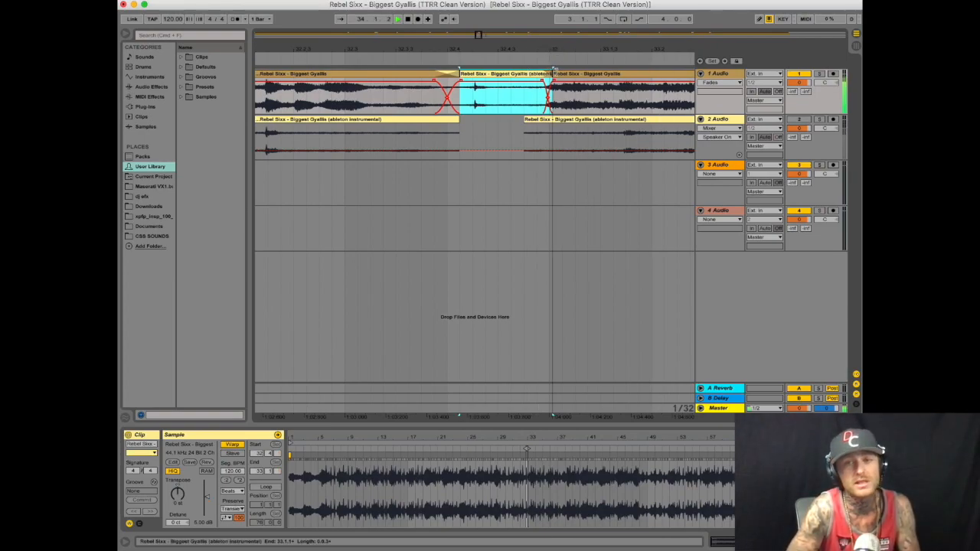
left_click_drag(554, 73, 562, 73)
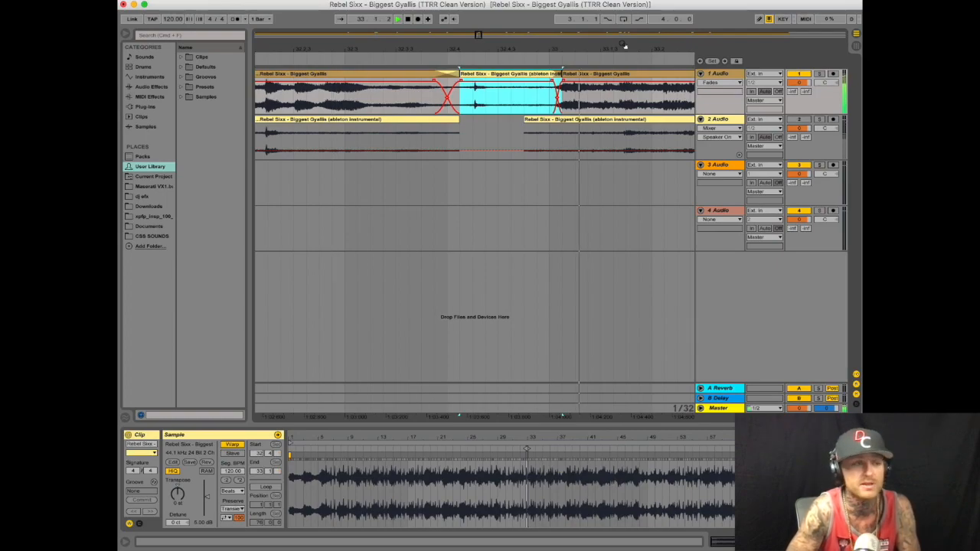
Crossfade both edges of the instrumental clip around 36.4 with the adjoining song clips
mouse_move(624, 46)
left_mouse_down()
mouse_move(632, 31)
mouse_move(641, 46)
left_mouse_up()
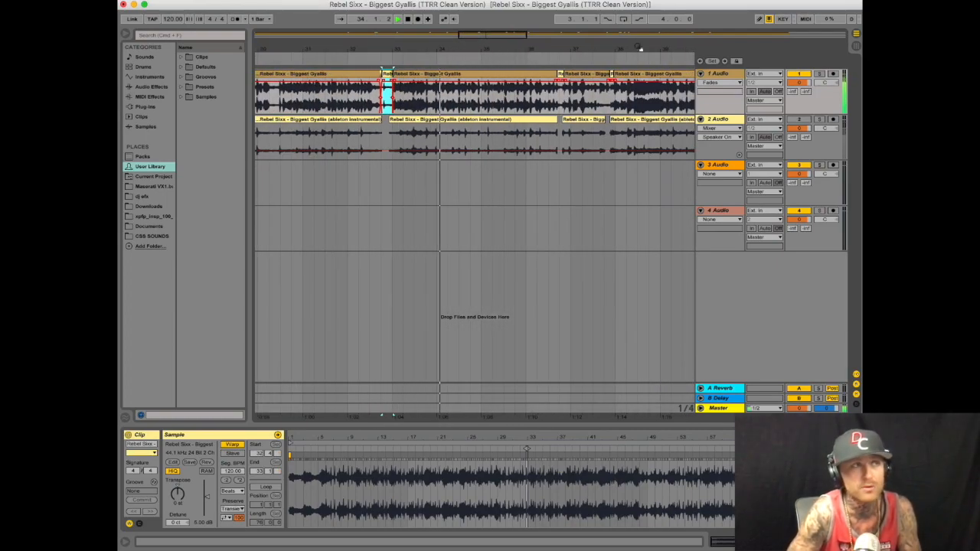
left_click_drag(563, 46, 518, 99)
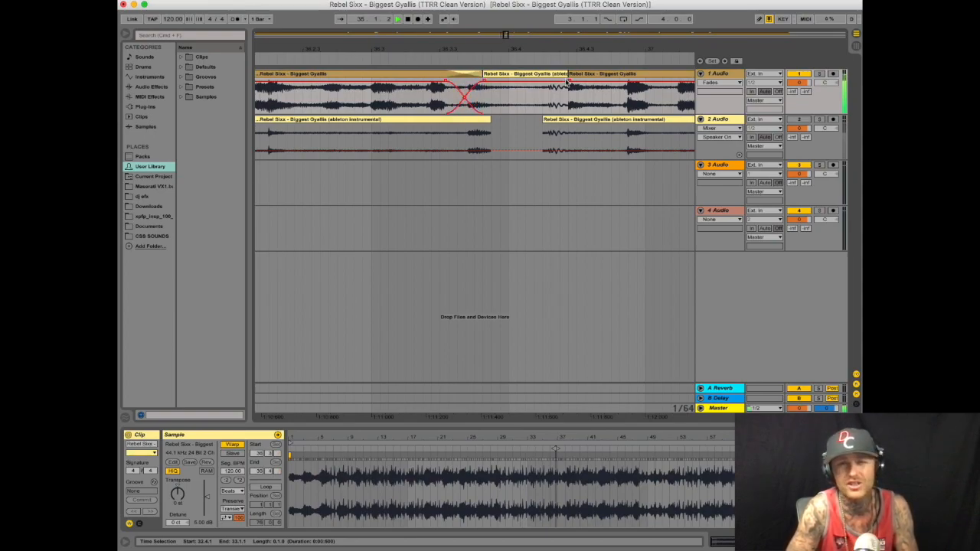
left_click_drag(567, 81, 450, 52)
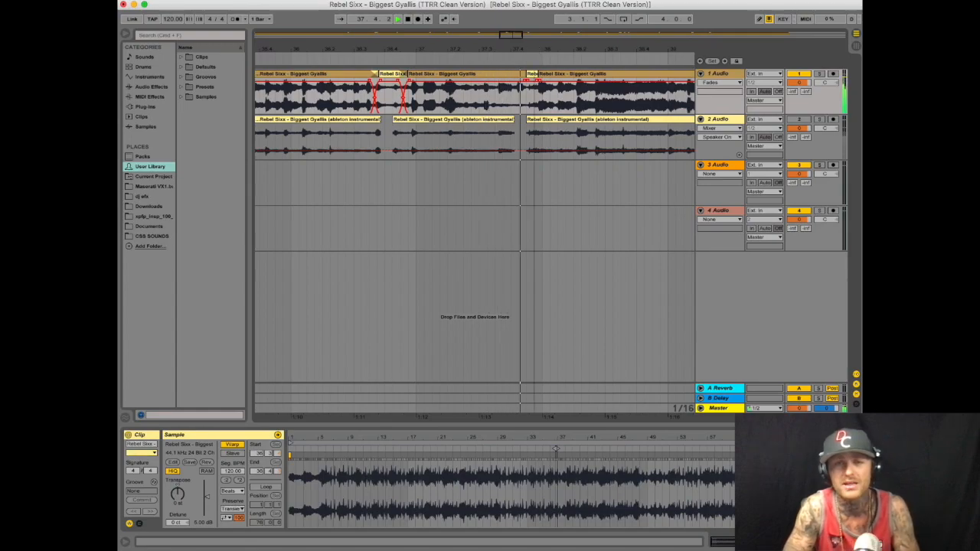
Extend the bar 37 instrumental clip to run from just after 37.4 to just before 38, with crossfades at both edges
left_click_drag(542, 51, 537, 49)
left_click(492, 81)
left_click(477, 79)
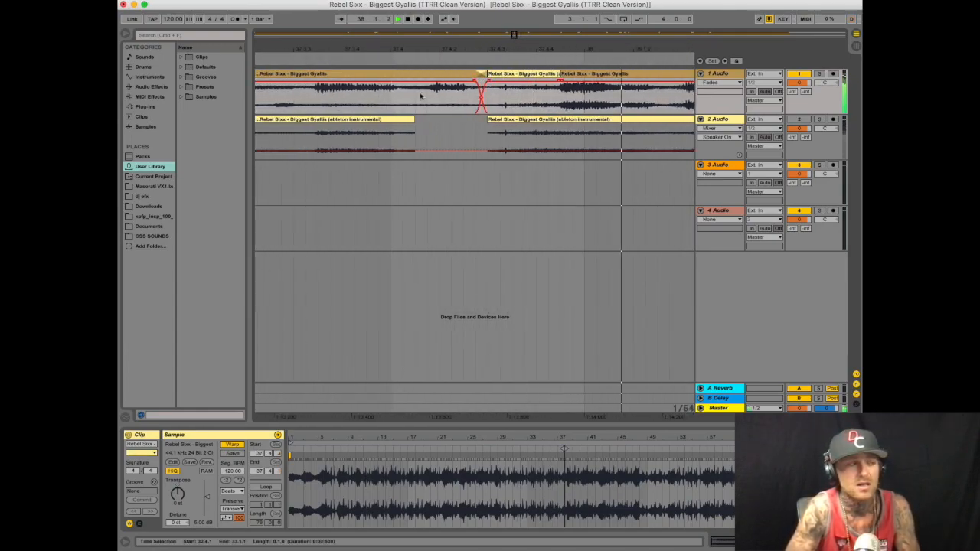
left_click_drag(487, 77, 402, 77)
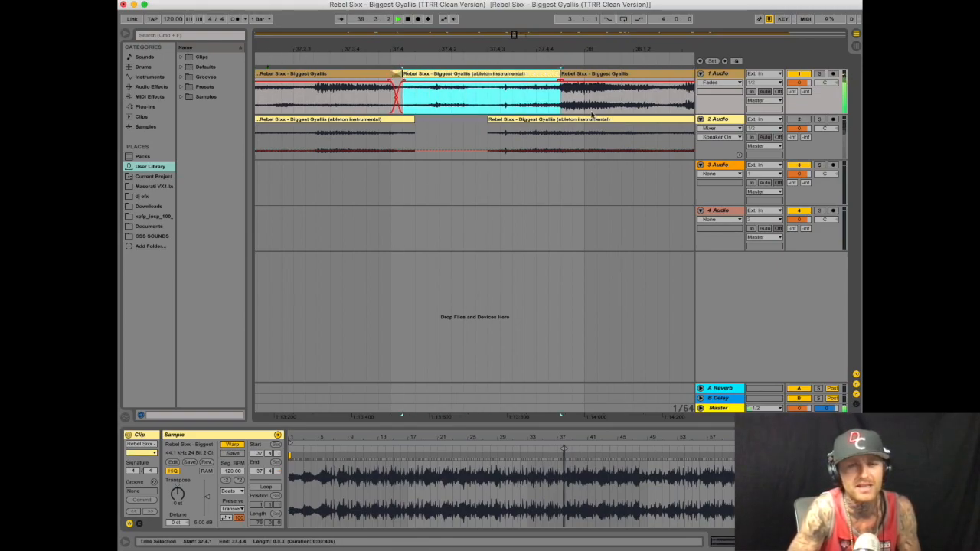
left_click_drag(560, 82, 584, 86)
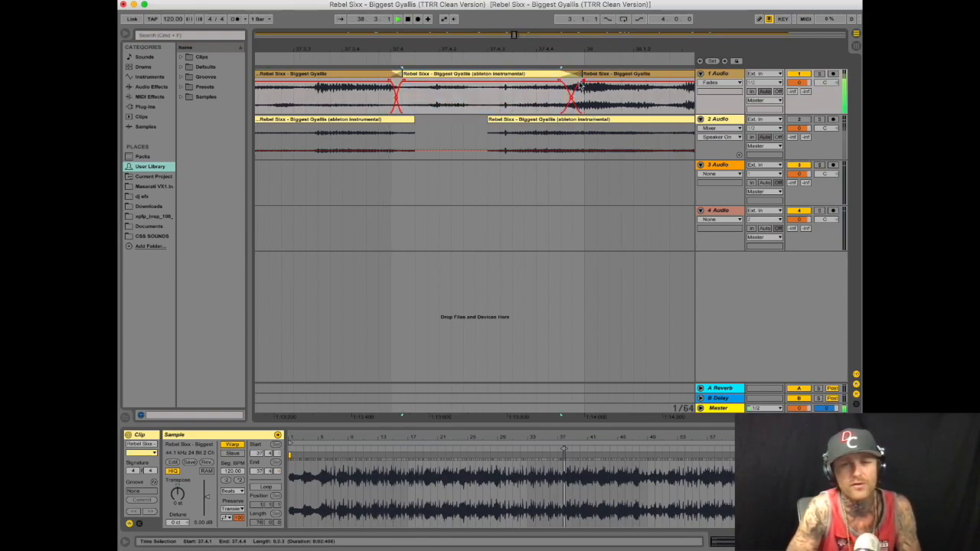
Play back the bar 37 edit and shorten the instrumental clip's end to just after 37.4.4
left_click(482, 100)
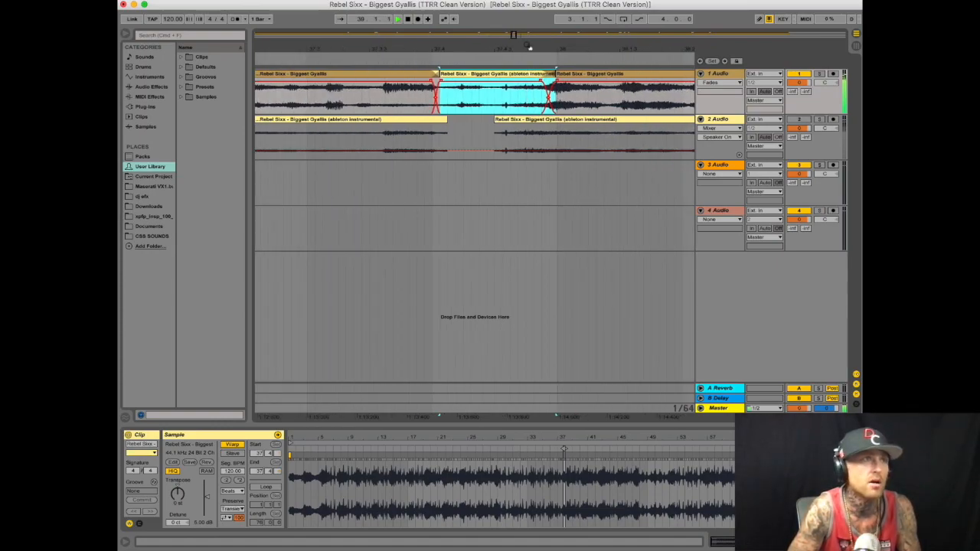
left_click(534, 73)
left_click_drag(533, 71, 600, 48)
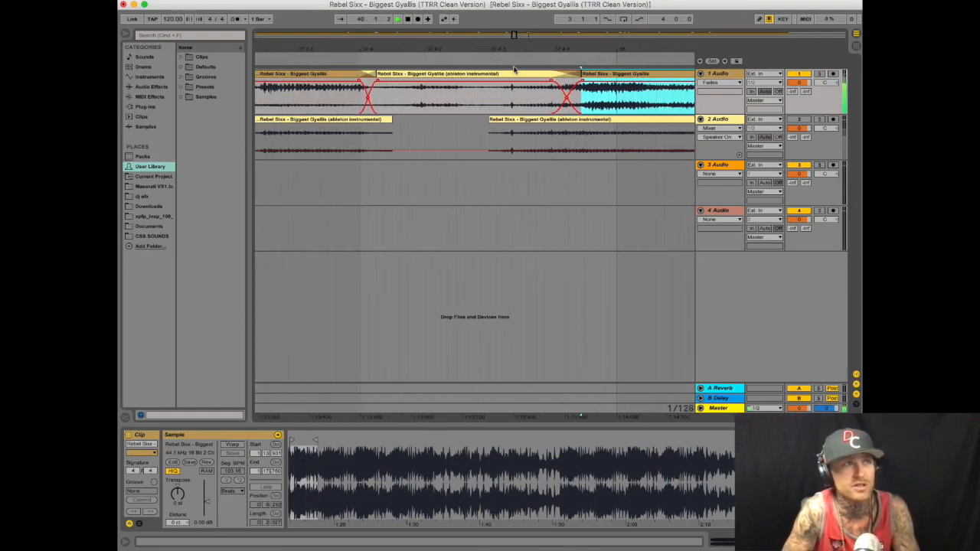
Split out the section of the bar 37 instrumental clip from just before 37.4.2 to just after 37.4.3
left_click_drag(415, 100, 518, 101)
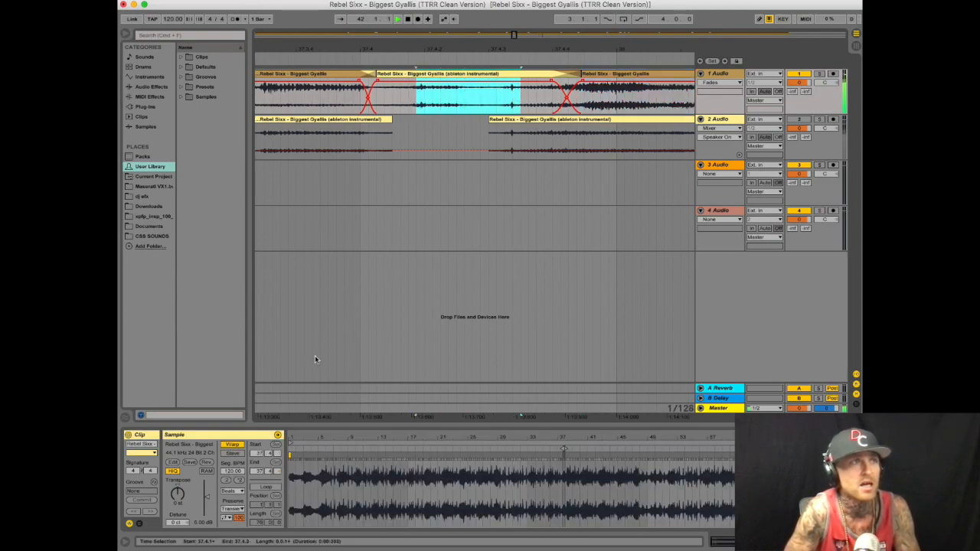
key("super+e")
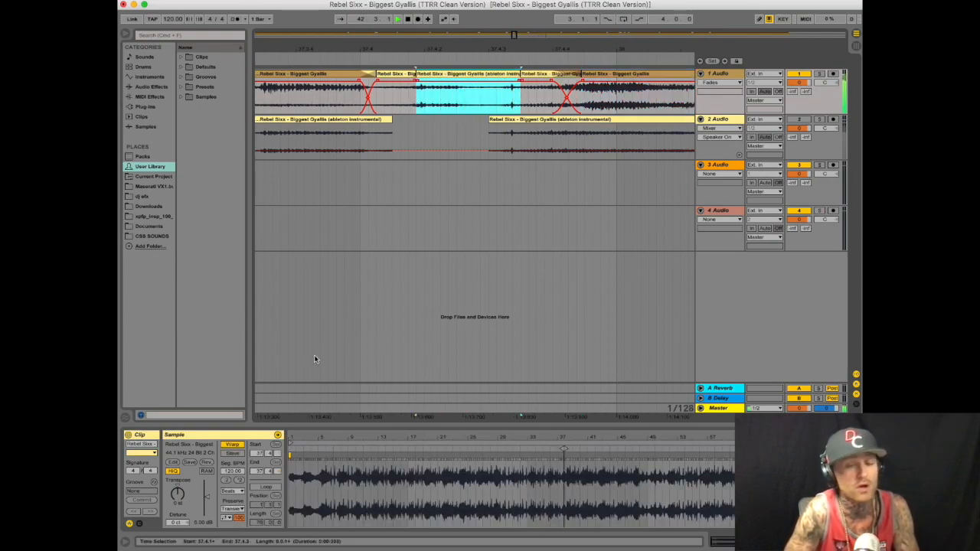
Reverse the split-out section of the bar 37 instrumental clip and crossfade both of its edges with the neighbouring pieces
left_click(207, 462)
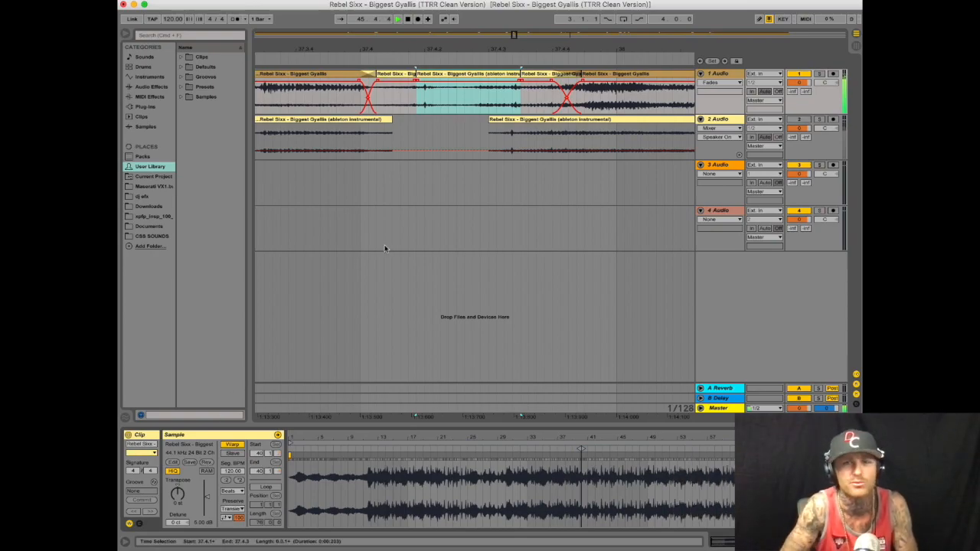
left_click_drag(417, 85, 403, 86)
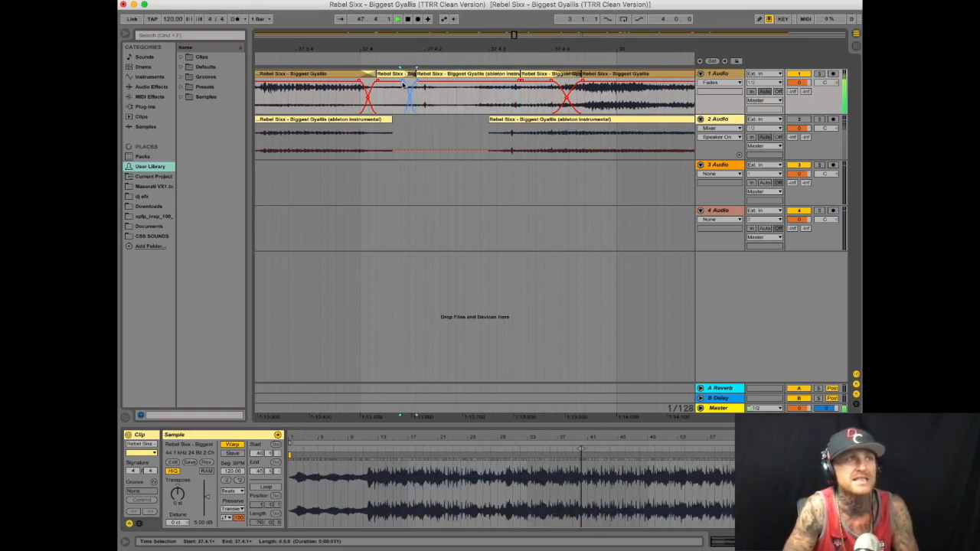
left_click_drag(521, 81, 536, 84)
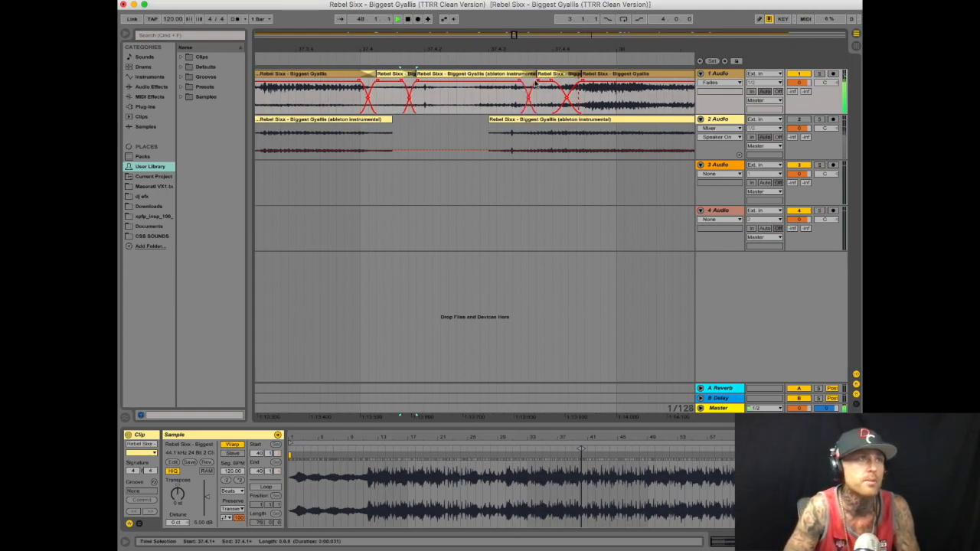
Play back the bar 37 edit from shortly before 37.2 and check the reversed section up close
left_click_drag(557, 44, 498, 44)
left_click(343, 58)
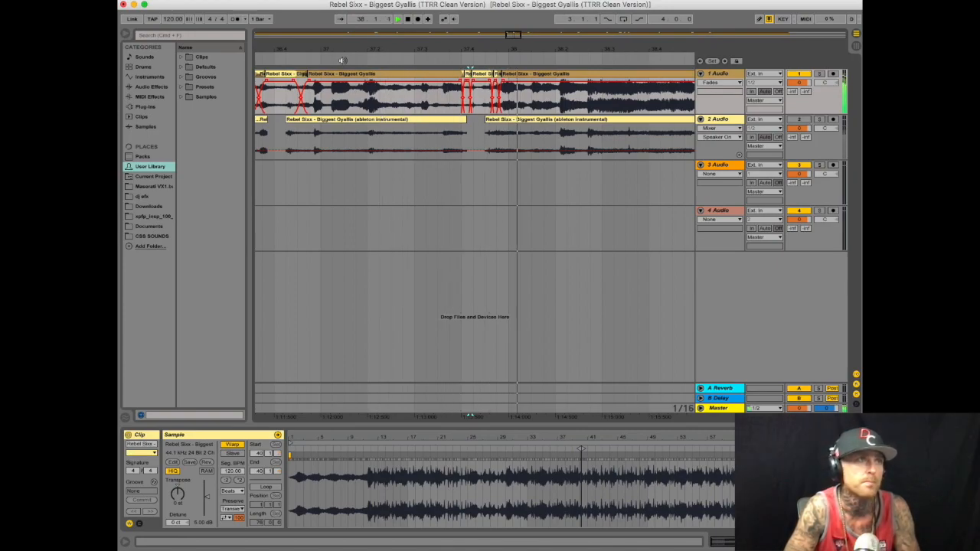
left_click_drag(492, 46, 435, 77)
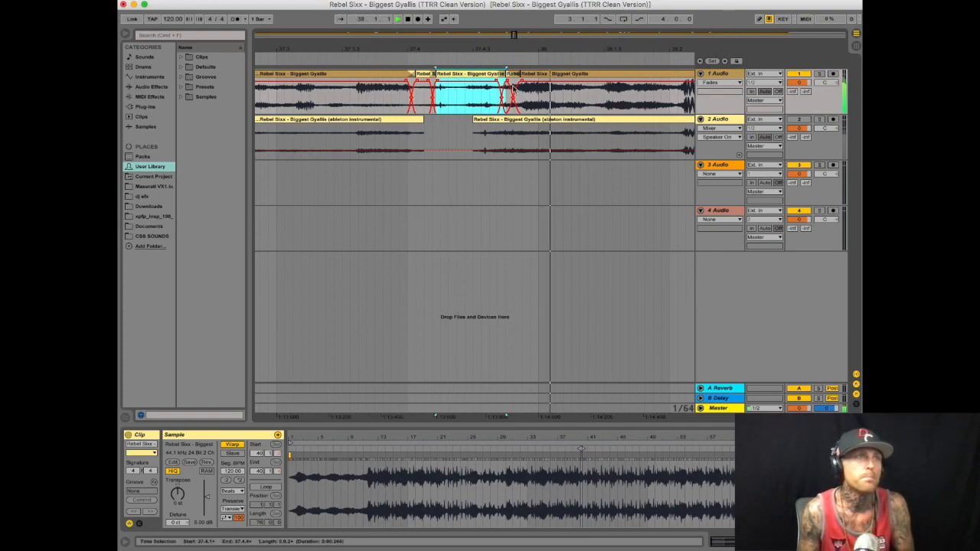
Crossfade both edges of the instrumental clip just before bar 40 with the adjoining song clips
left_click_drag(543, 48, 462, 43)
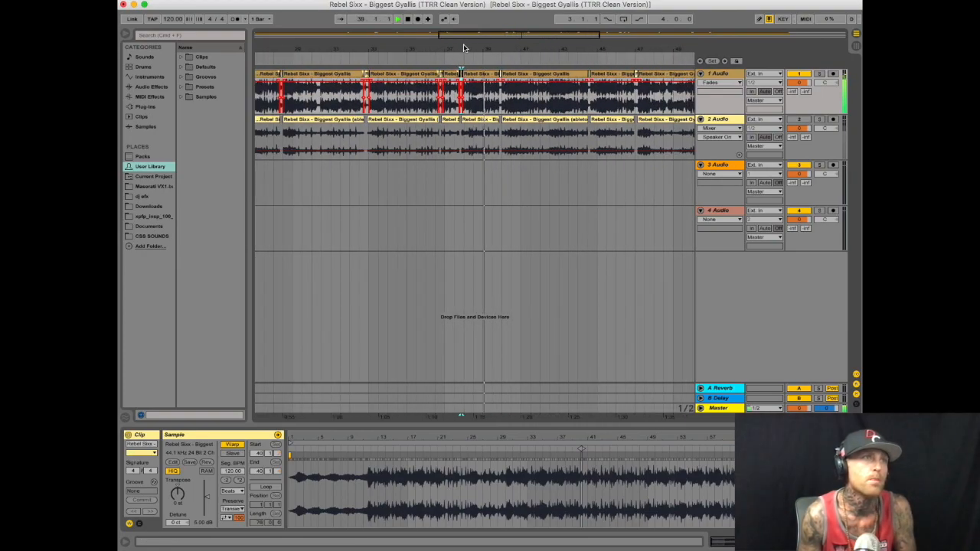
left_click_drag(569, 47, 570, 71)
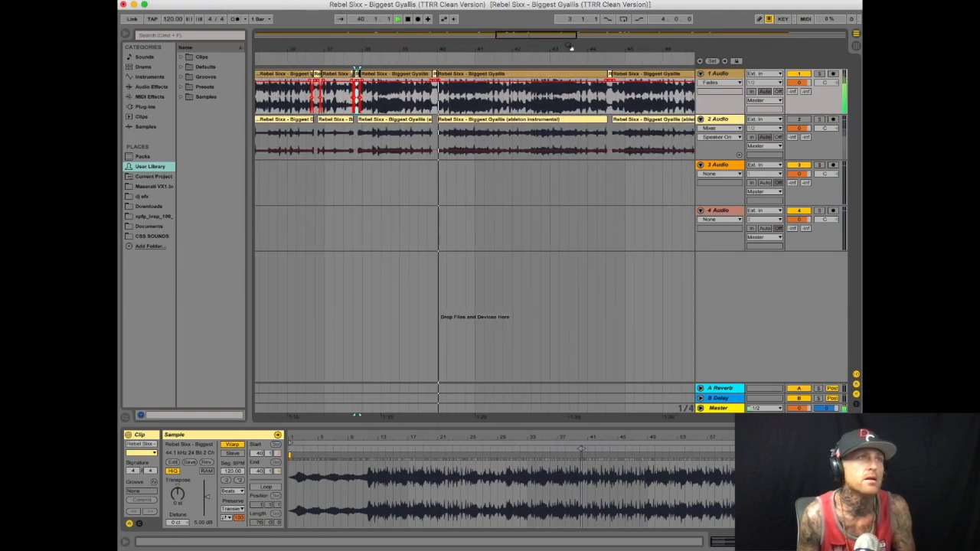
left_click_drag(433, 50, 433, 123)
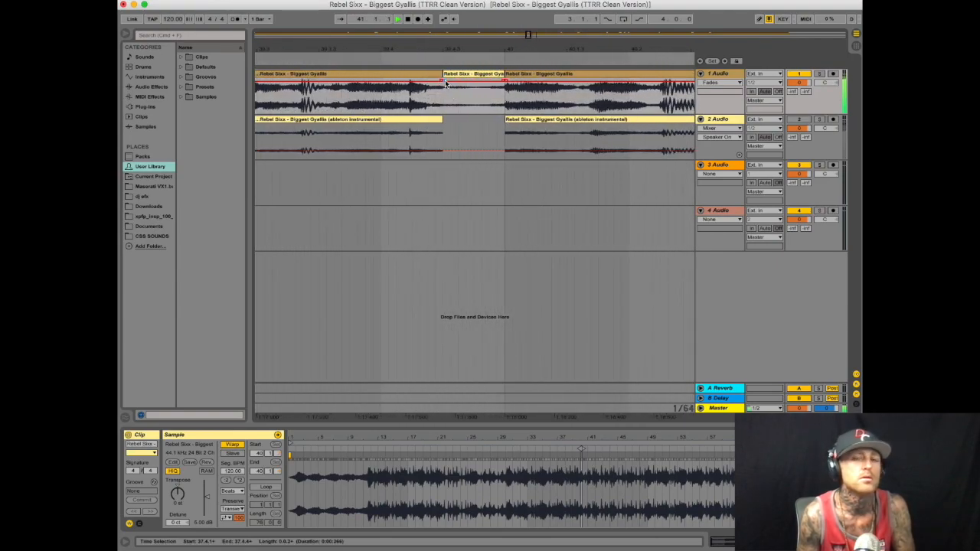
left_click_drag(446, 83, 421, 79)
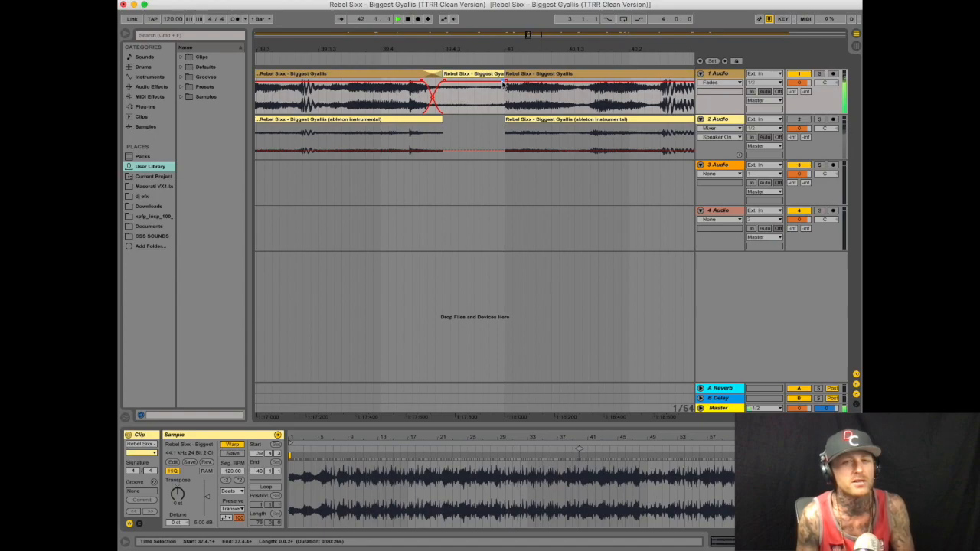
left_click_drag(504, 82, 508, 81)
Add an EQ Three to the empty 3 Audio track and turn off its low band
left_click_drag(521, 47, 415, 15)
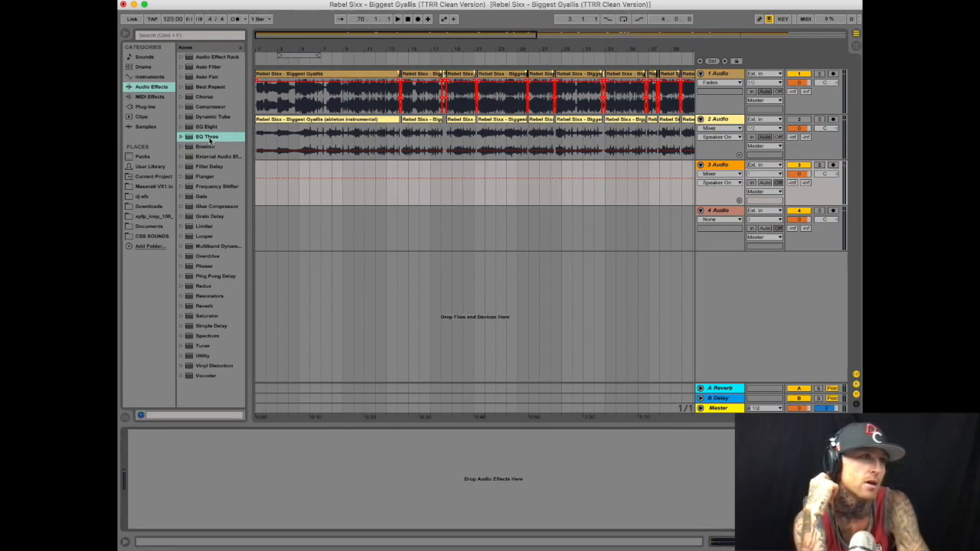
left_click_drag(210, 139, 269, 192)
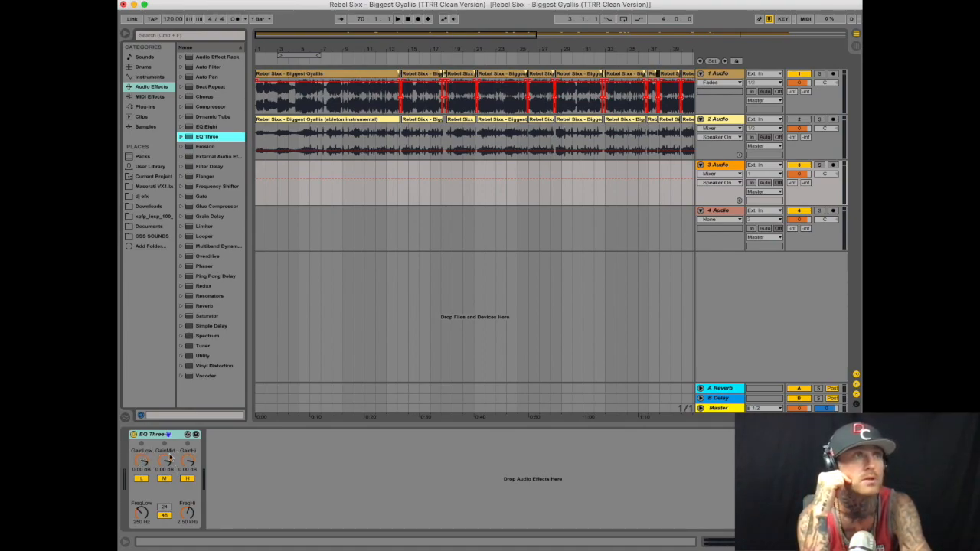
left_click(142, 479)
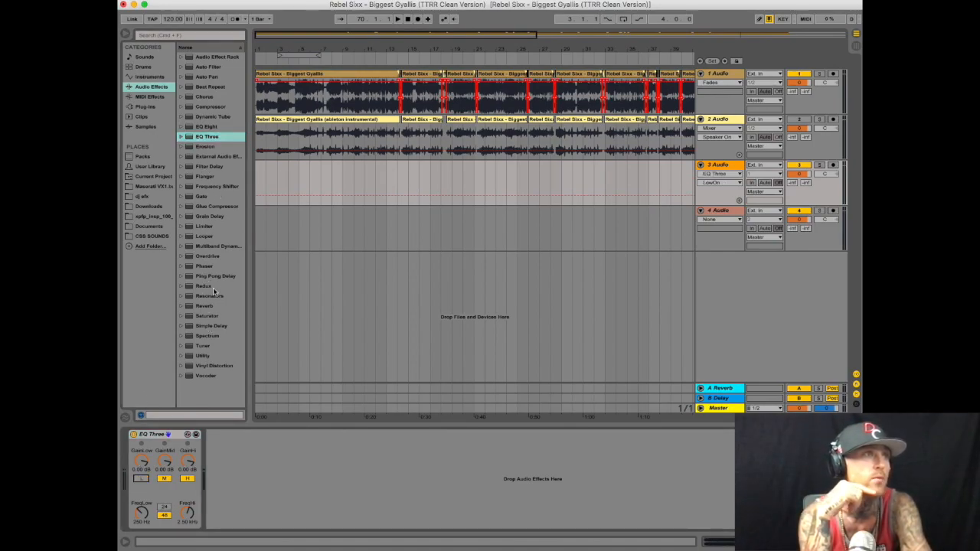
Add a Ping Pong Delay after the EQ Three, with feedback at 19% and dry/wet at 90%
mouse_move(212, 275)
left_mouse_down()
mouse_move(248, 438)
mouse_move(229, 460)
left_mouse_up()
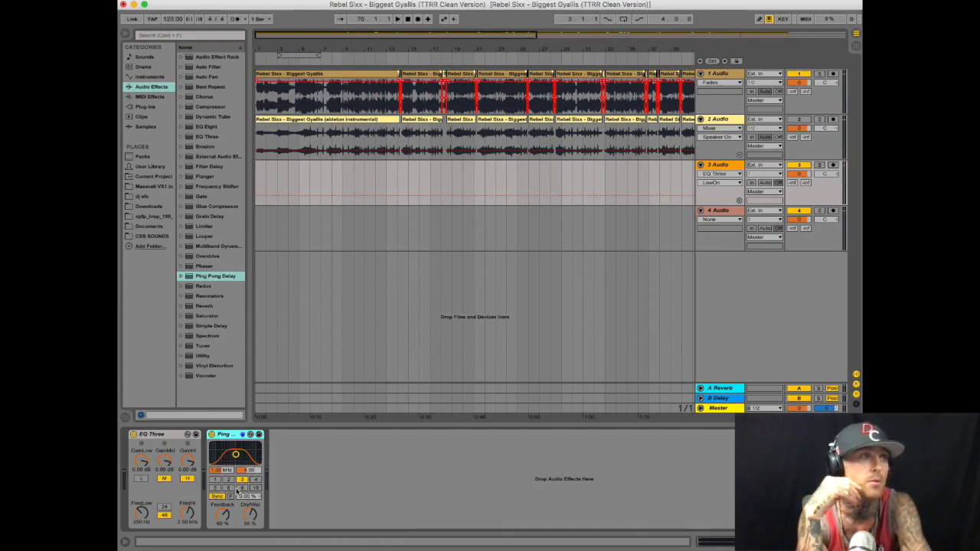
mouse_move(224, 515)
left_mouse_down()
mouse_move(224, 504)
mouse_move(224, 524)
left_mouse_up()
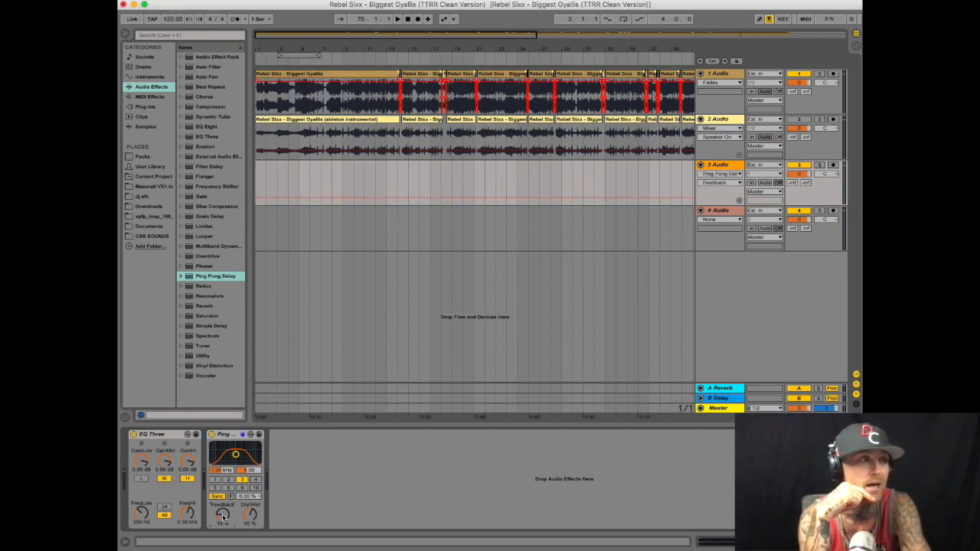
left_click_drag(251, 517, 251, 498)
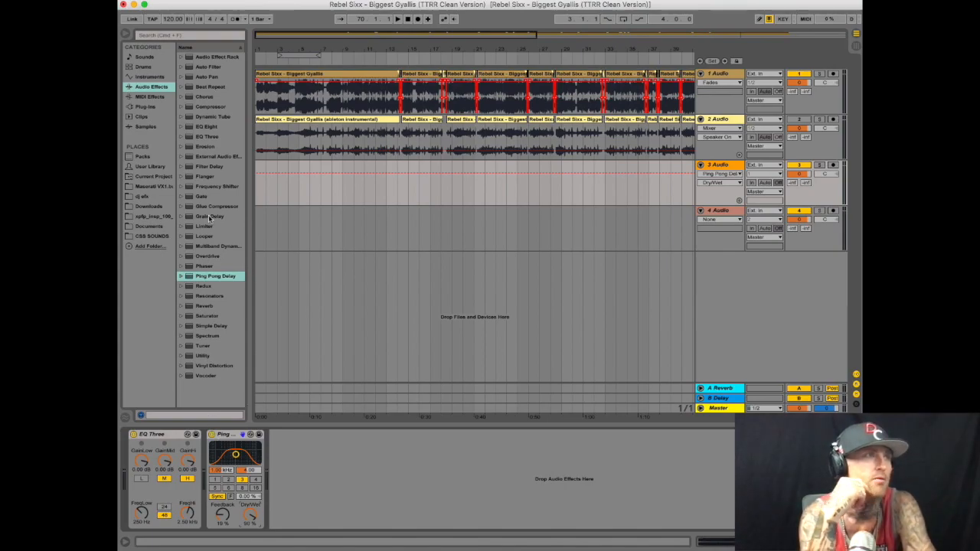
Add a Reverb after the Ping Pong Delay, with a decay time of 8.57 s and dry/wet at 22%
left_click_drag(212, 306, 306, 473)
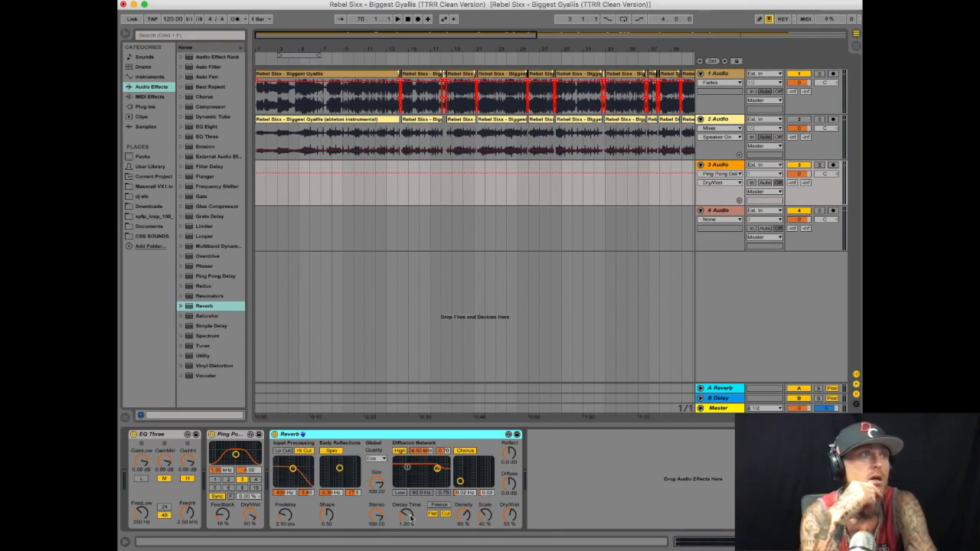
left_click_drag(405, 516, 406, 487)
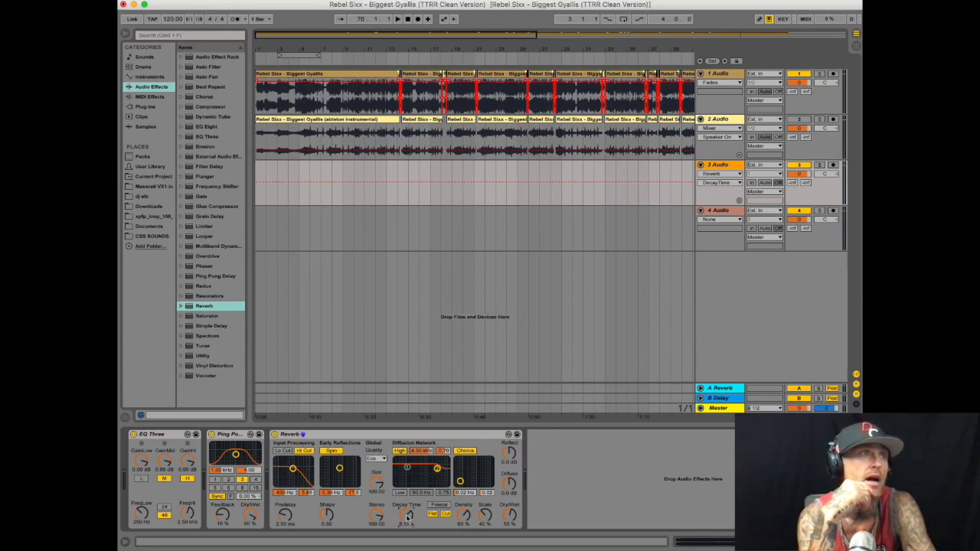
left_click_drag(513, 518, 513, 528)
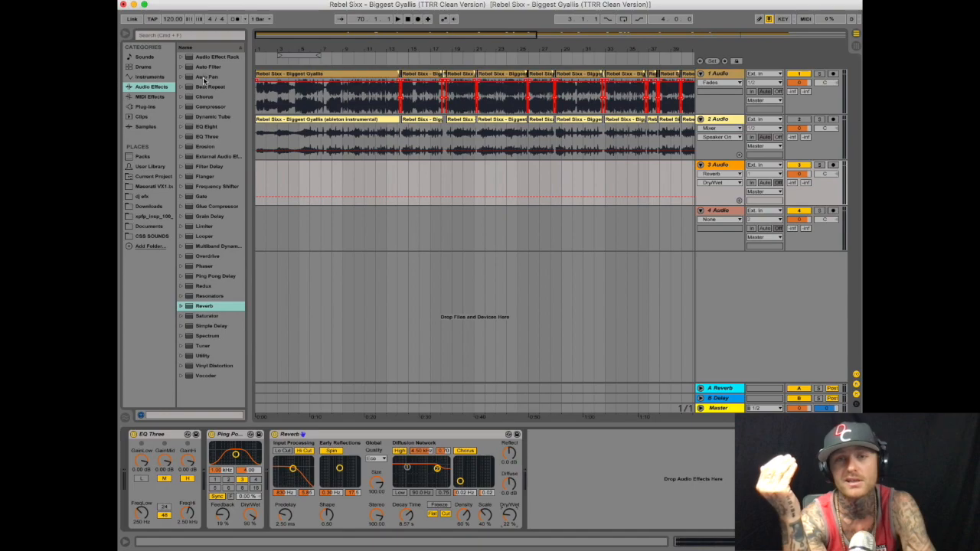
Add a Compressor after the Reverb, sidechained from 1-Audio, with its threshold lowered to about -11 dB
left_click(203, 107)
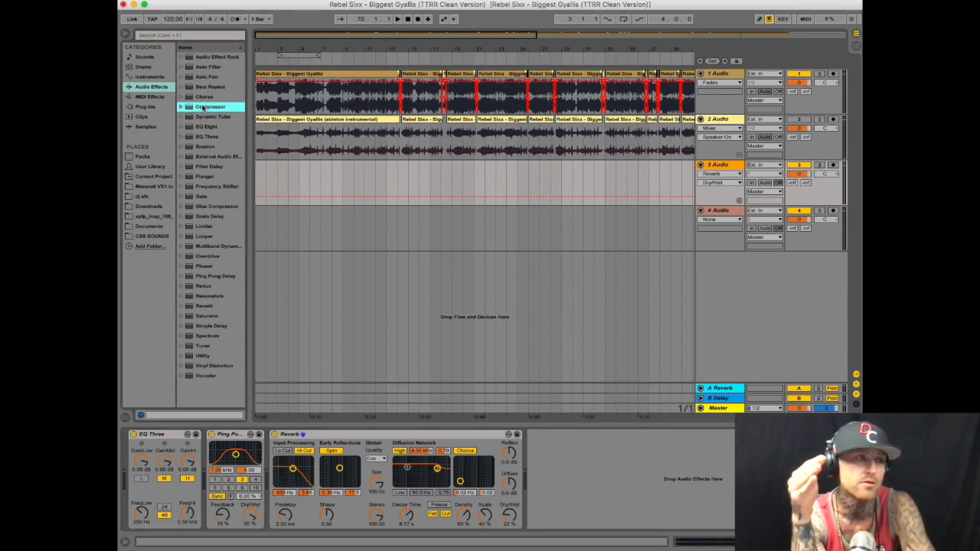
left_click_drag(203, 107, 546, 472)
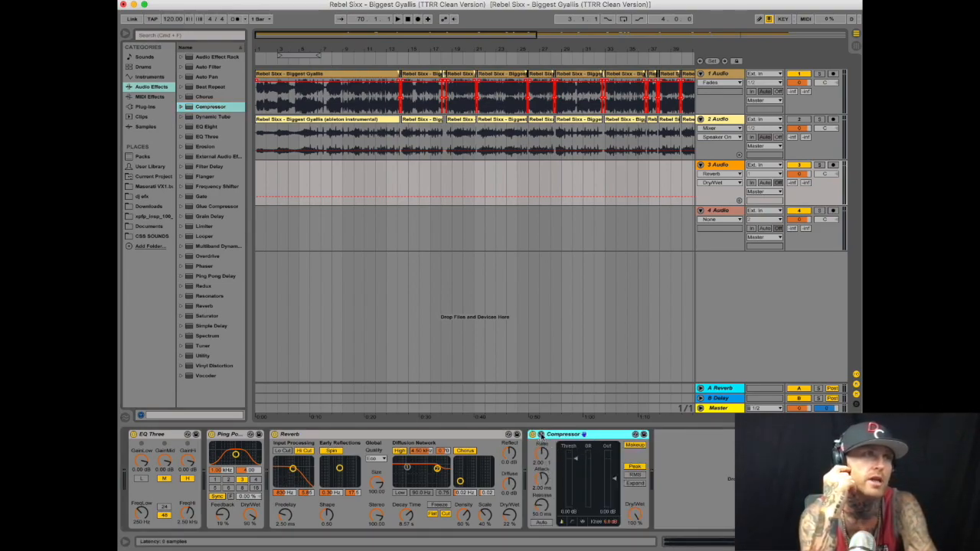
left_click(540, 435)
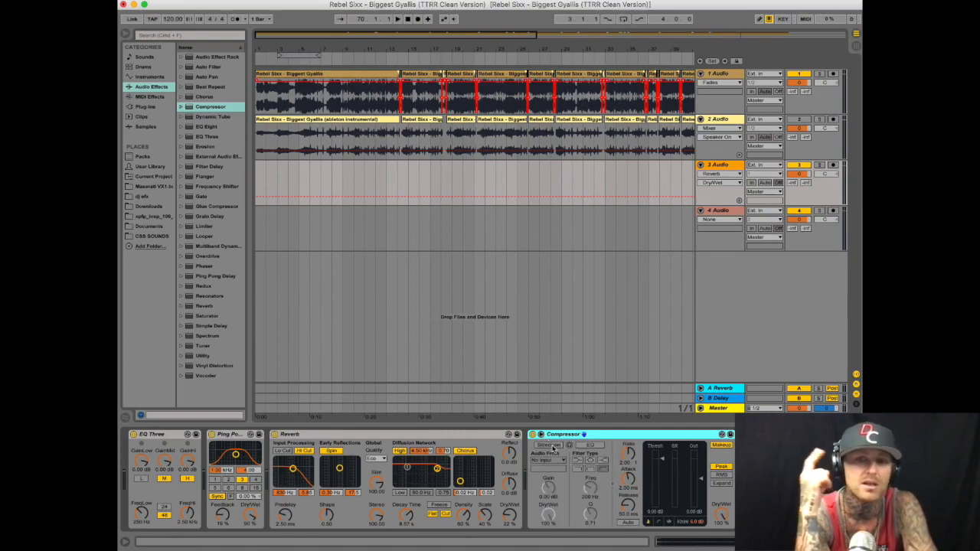
left_click(548, 444)
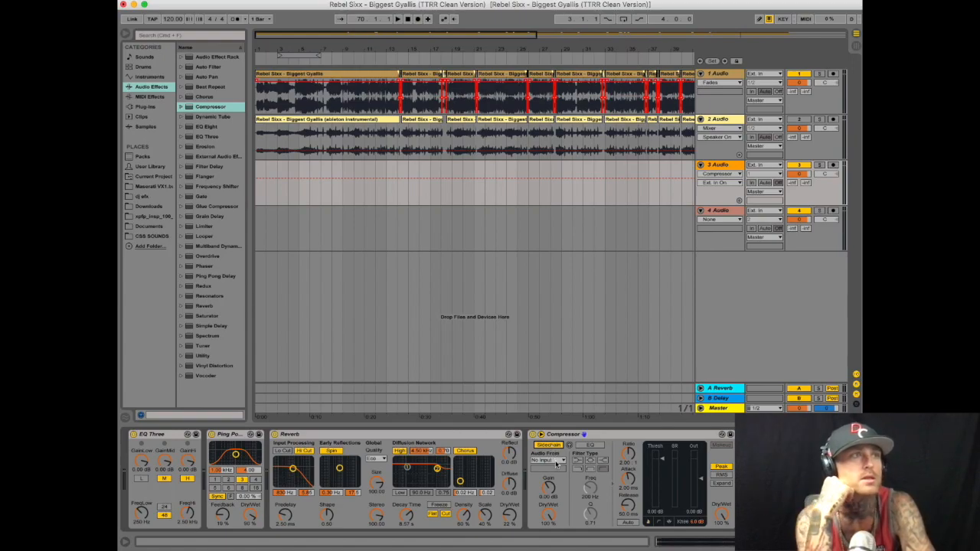
left_click(557, 462)
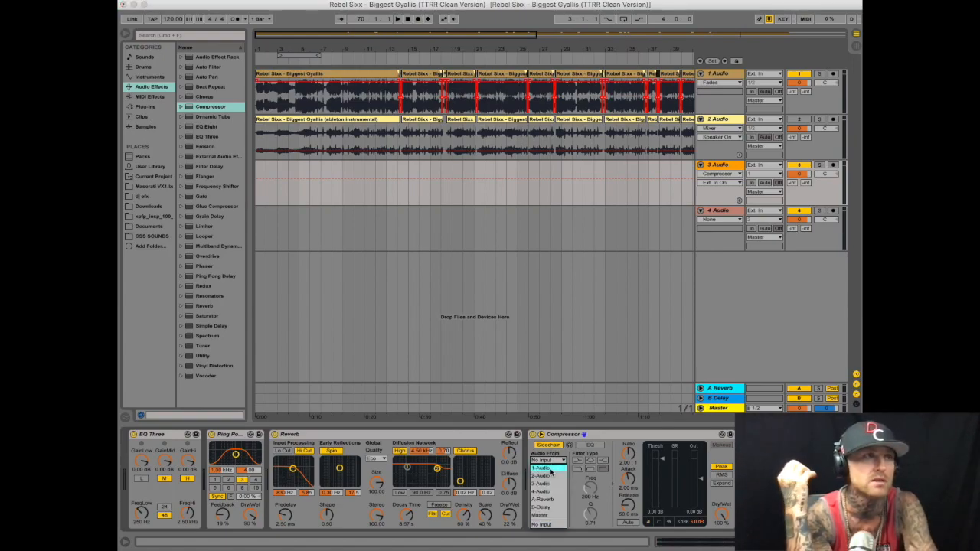
left_click(551, 469)
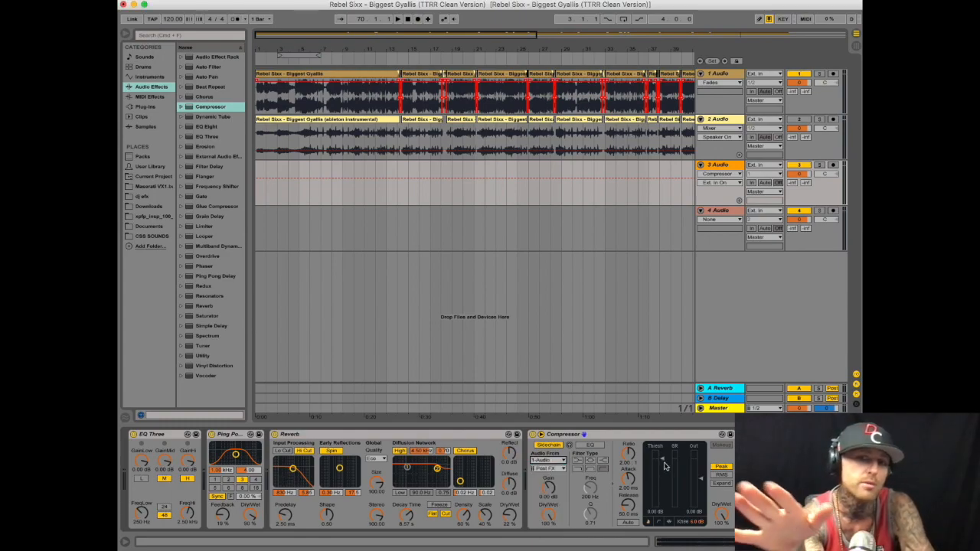
left_click_drag(663, 461, 663, 480)
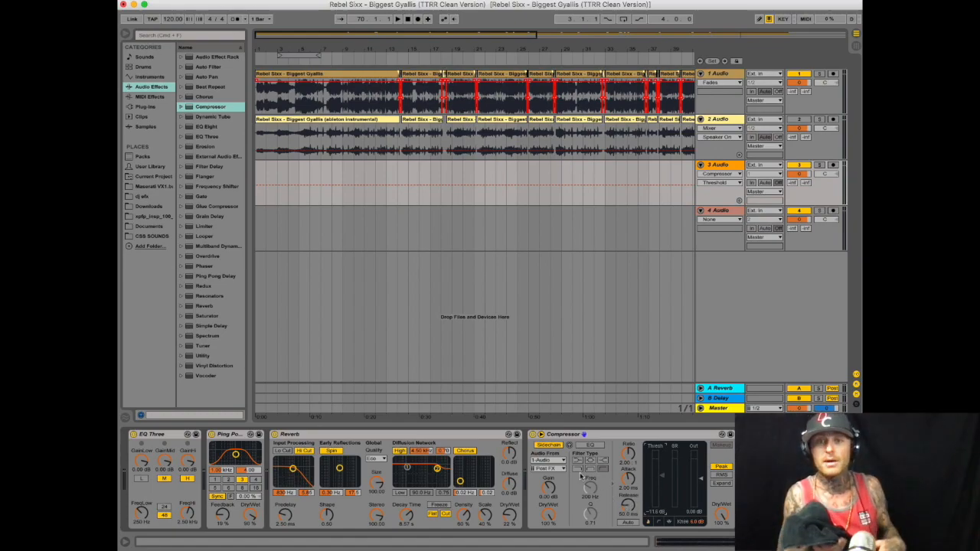
Rename the 3 Audio effects track as "long"
left_click(456, 178)
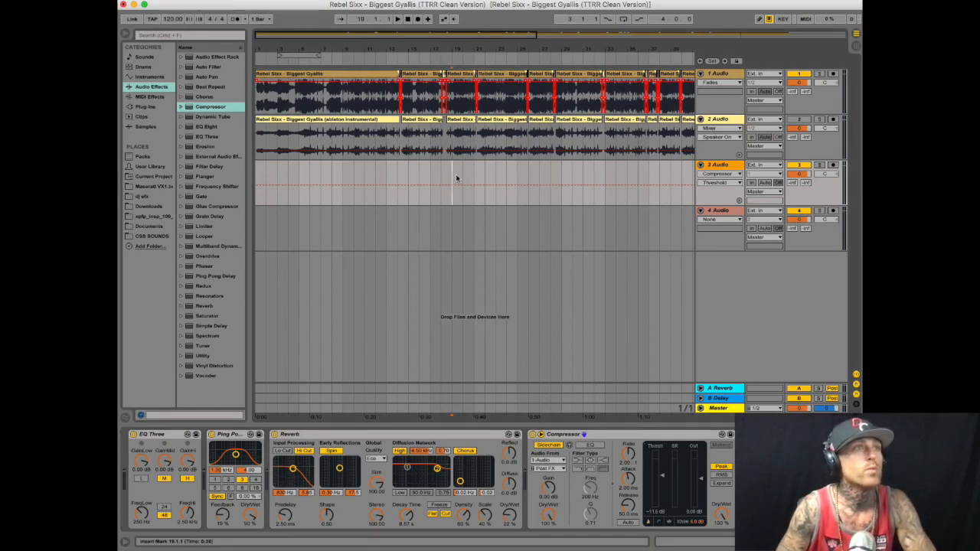
left_click(719, 165)
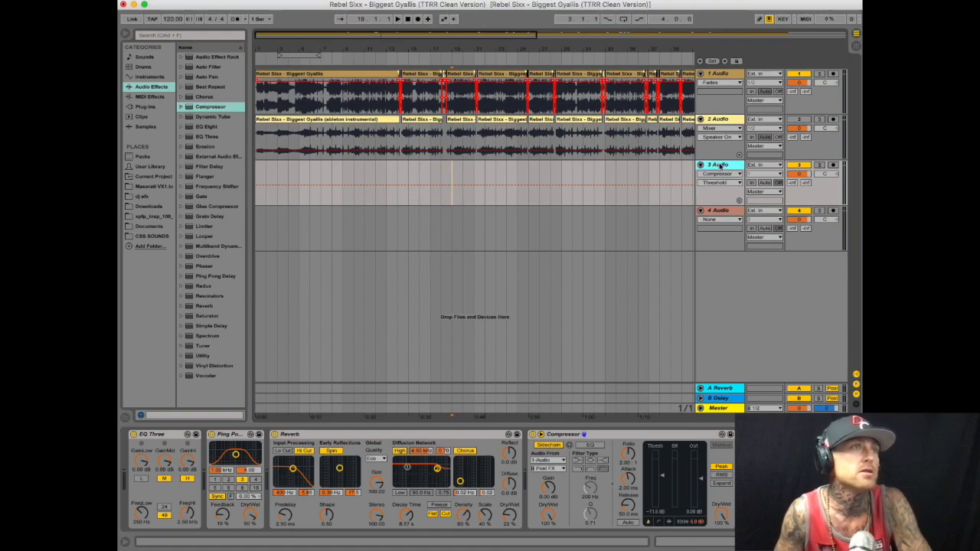
key("super+r")
type("fong")
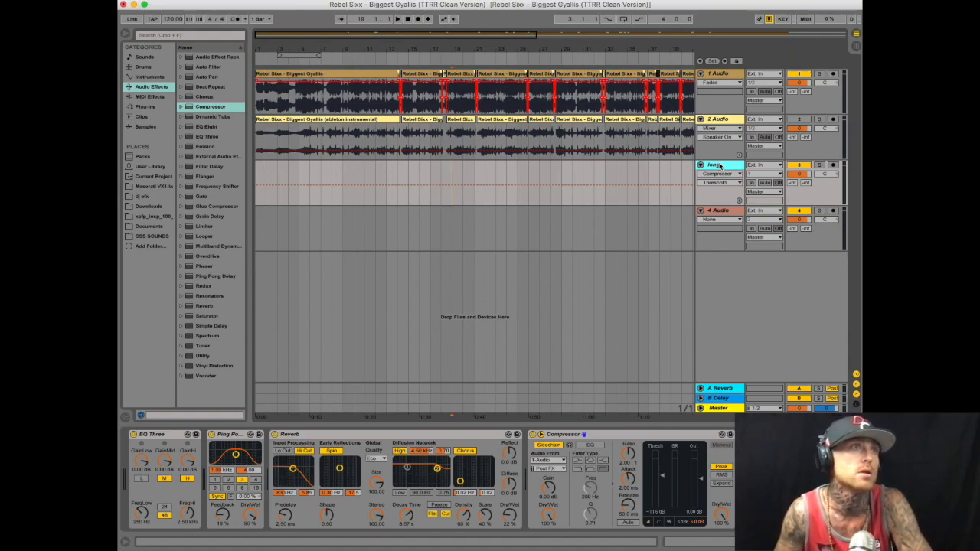
key("Return")
Duplicate the "long" track with its effects chain and name the copy "short"
key("super+d")
key("super+r")
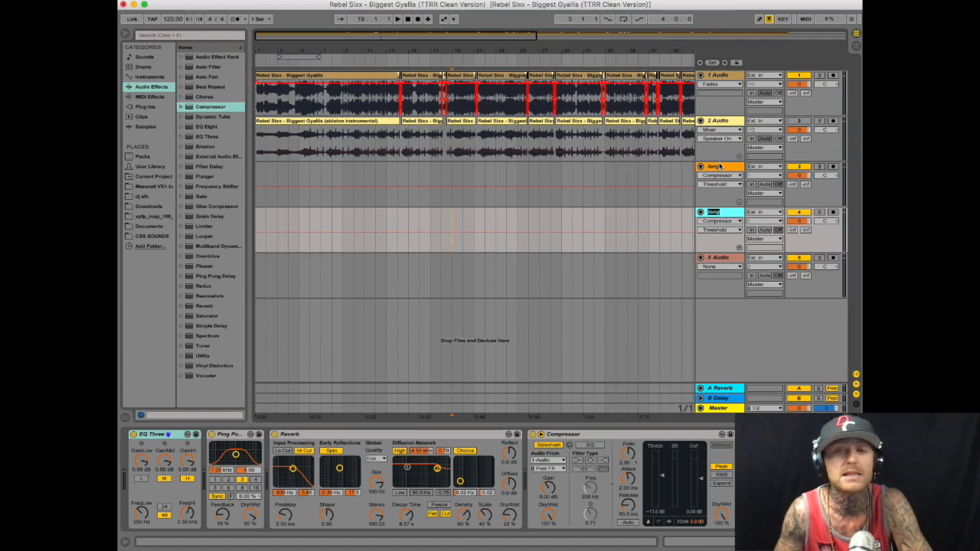
type("short")
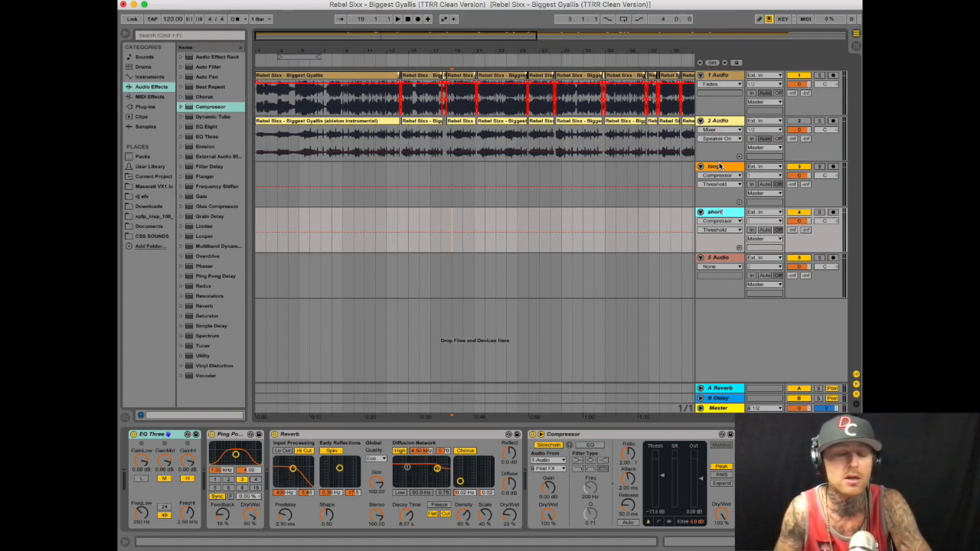
key("Return")
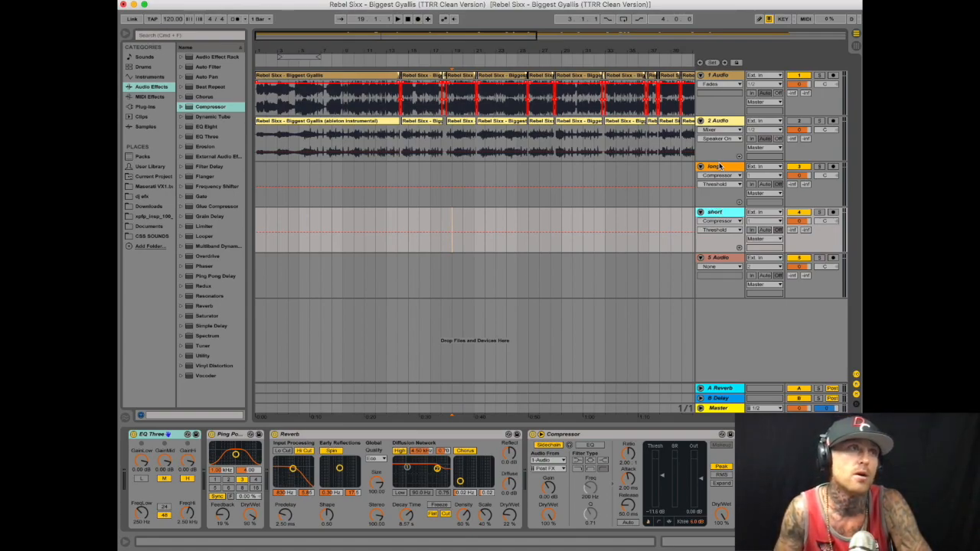
On the "short" track, set the Ping Pong Delay's dry/wet to 19% and the Reverb's decay time to 1.34 s
left_click(385, 221)
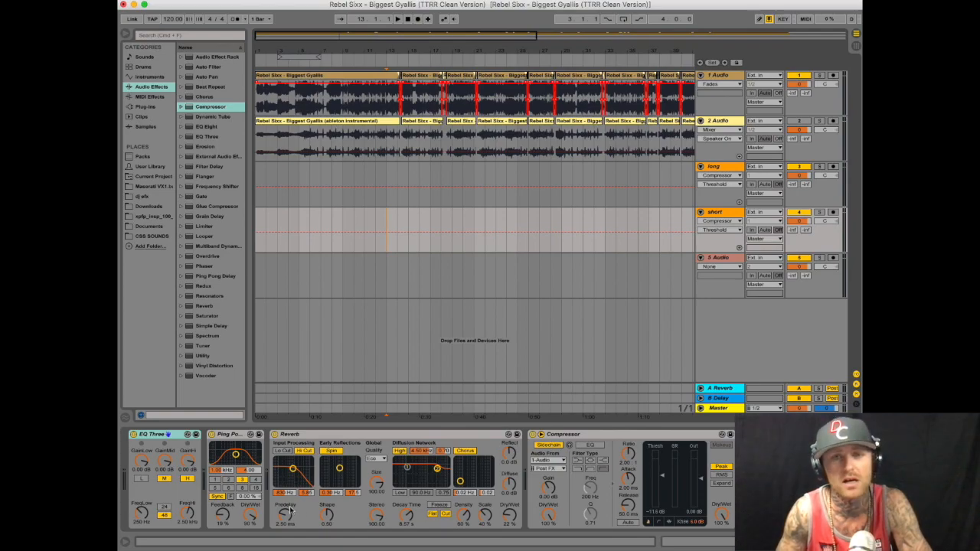
left_click_drag(248, 514, 249, 550)
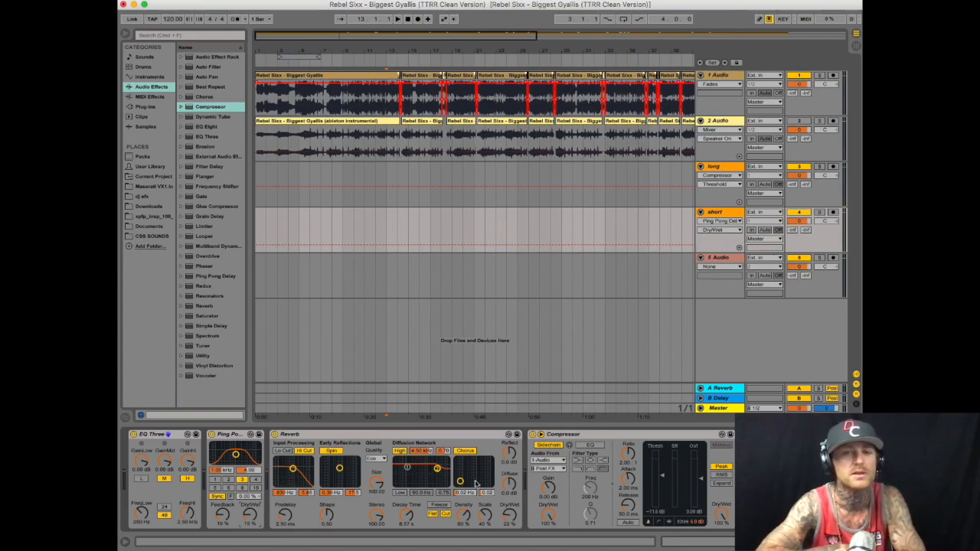
left_click_drag(410, 516, 410, 544)
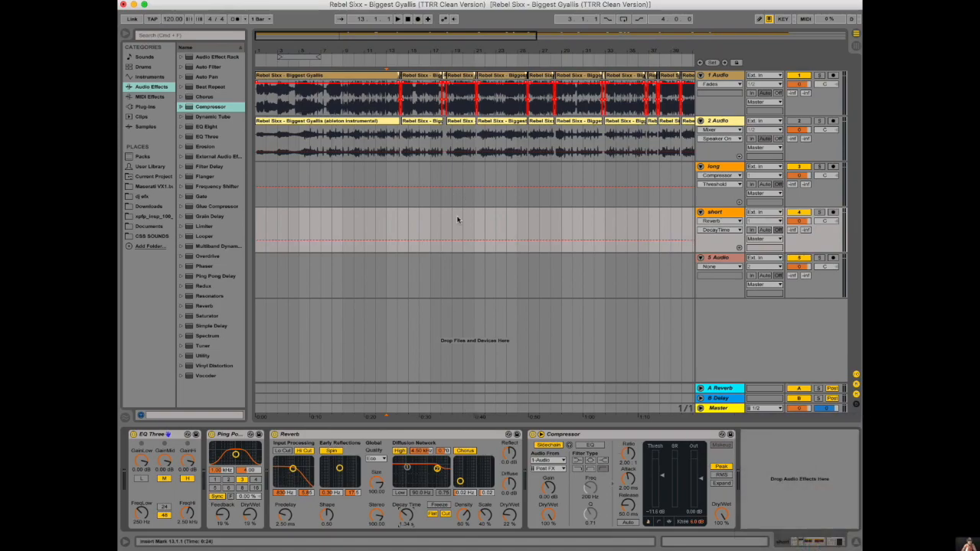
Play back the instrumental replacement at about 14.2 on the 1 Audio track
left_click_drag(398, 47, 421, 144)
left_click(286, 60)
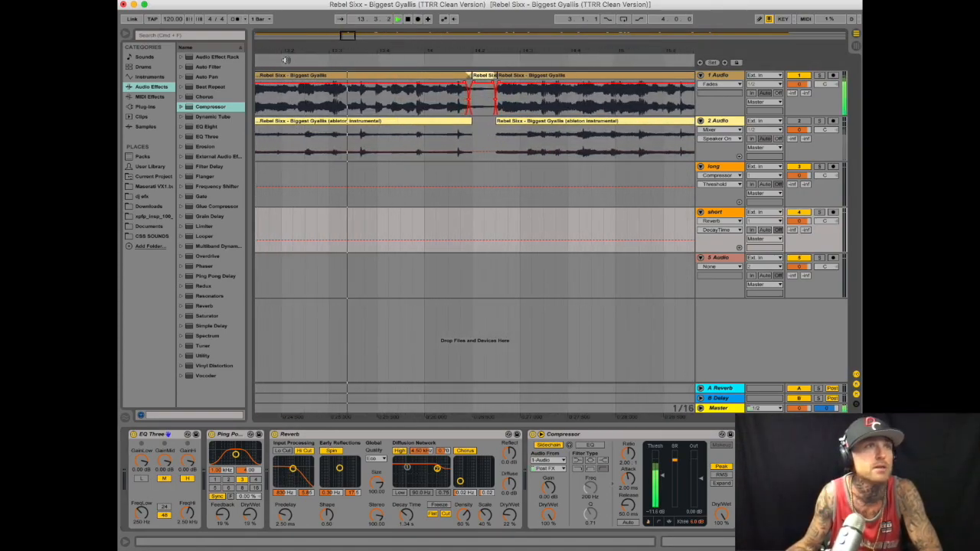
left_click(408, 19)
scroll(498, 48, "up", 5)
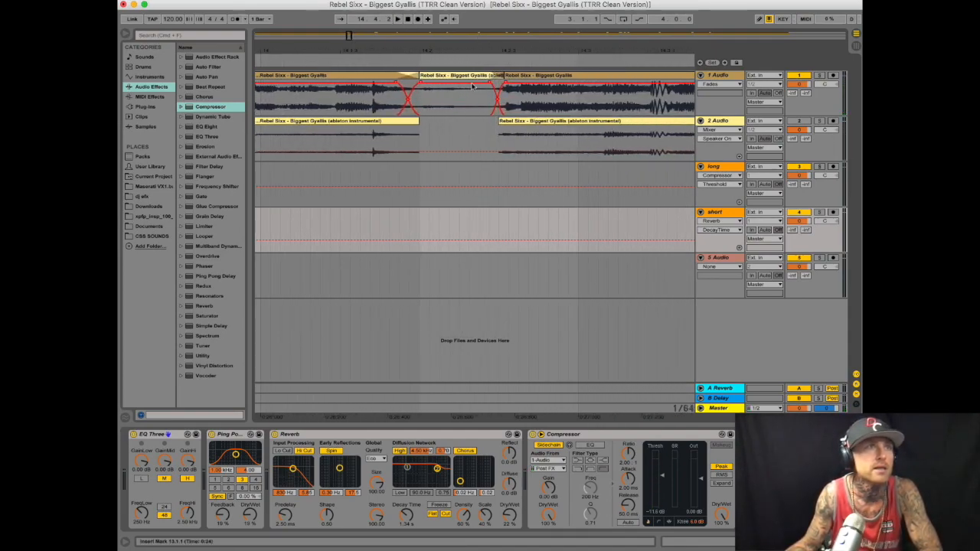
left_click(280, 60)
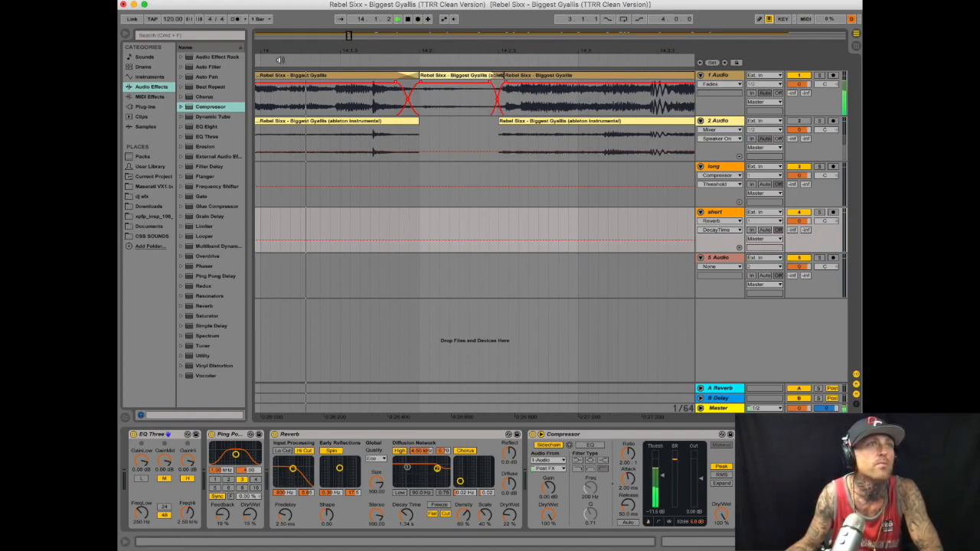
left_click(408, 19)
Extend the instrumental replacement to about 14.2.3, then copy 1 Audio from 14.2.3 to 14.3.3 onto the "short" track at 14.2.1
left_click_drag(504, 75, 646, 103)
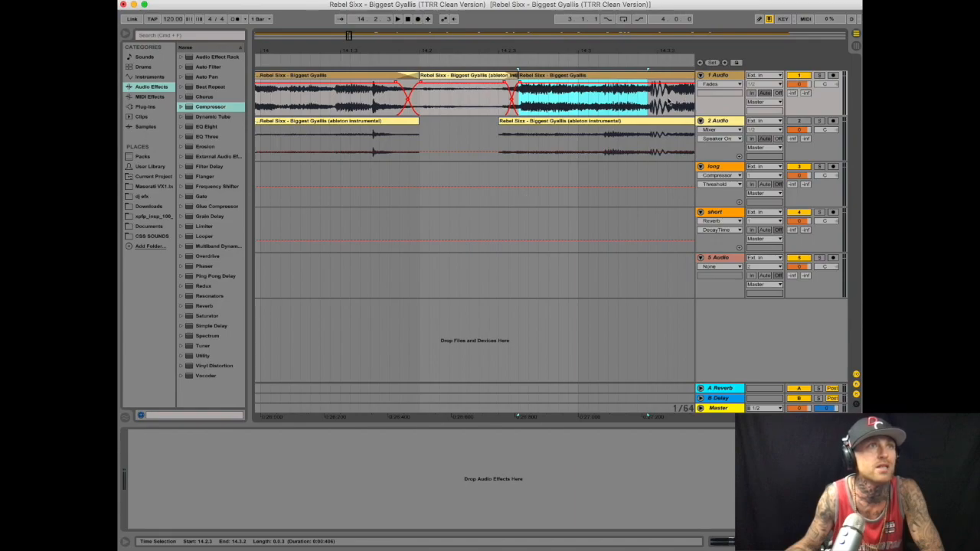
left_click_drag(649, 103, 667, 103)
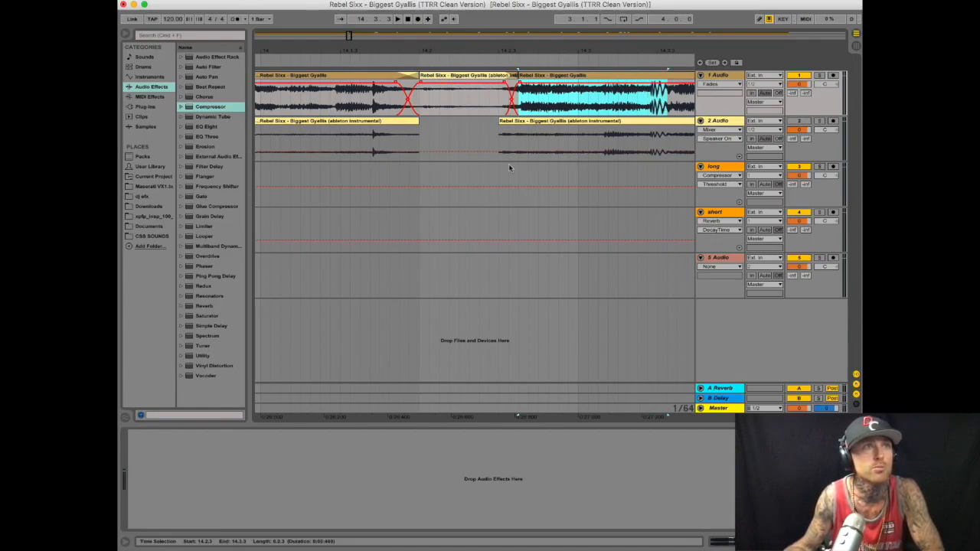
left_click(422, 184)
left_click(421, 225)
key("super+v")
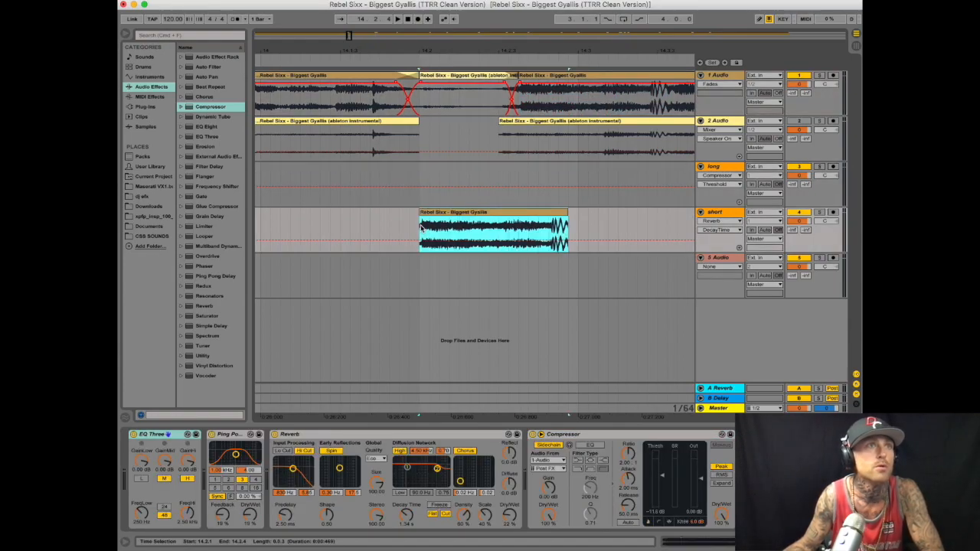
Trim the end of the pasted clip on the "short" track and add a short fade-in and fade-out to it
left_click_drag(559, 52, 558, 115)
left_click_drag(416, 207, 522, 210)
left_click_drag(515, 49, 514, 7)
left_click_drag(643, 214, 616, 214)
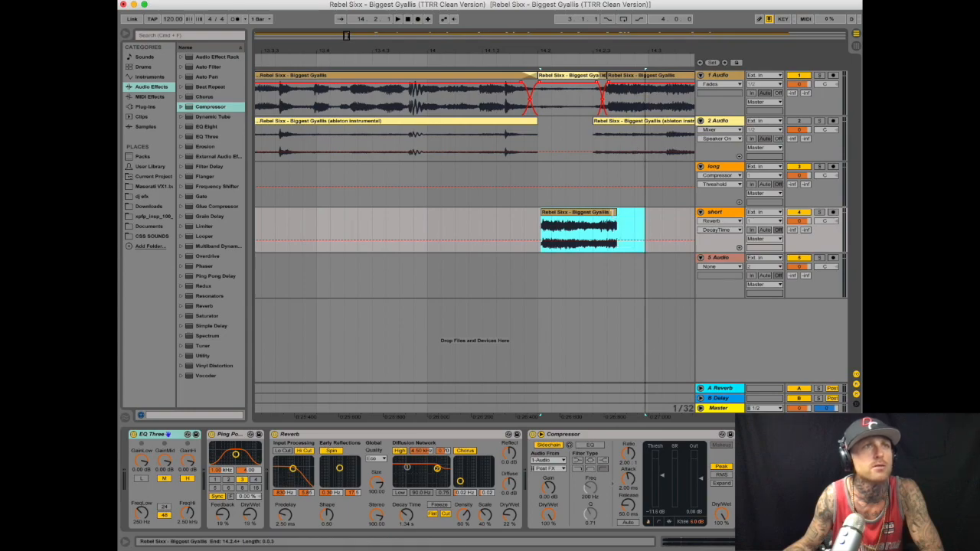
left_click(714, 220)
left_click(719, 261)
left_click_drag(617, 221, 543, 222)
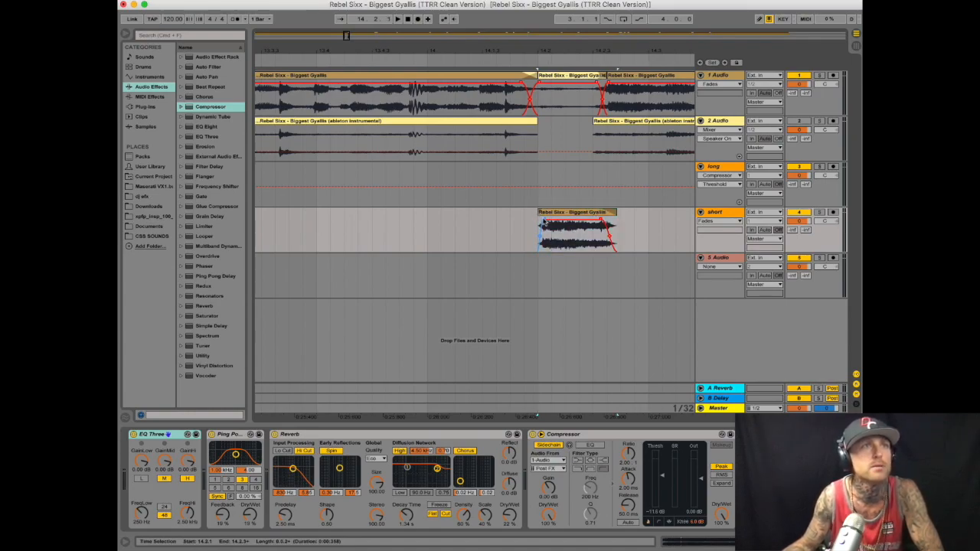
Set the gain of the faded clip on the "short" track to -2 dB and play back the covered edit
key("space")
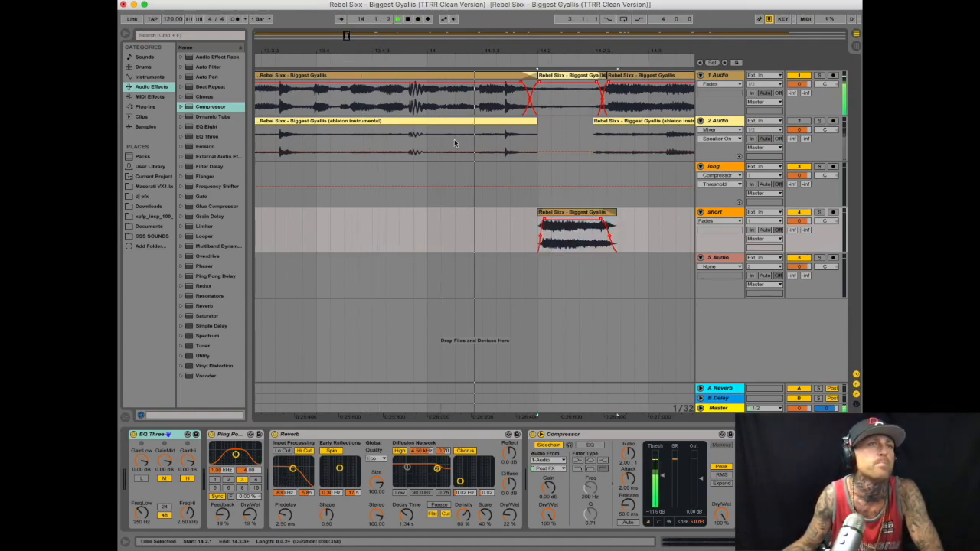
key("space")
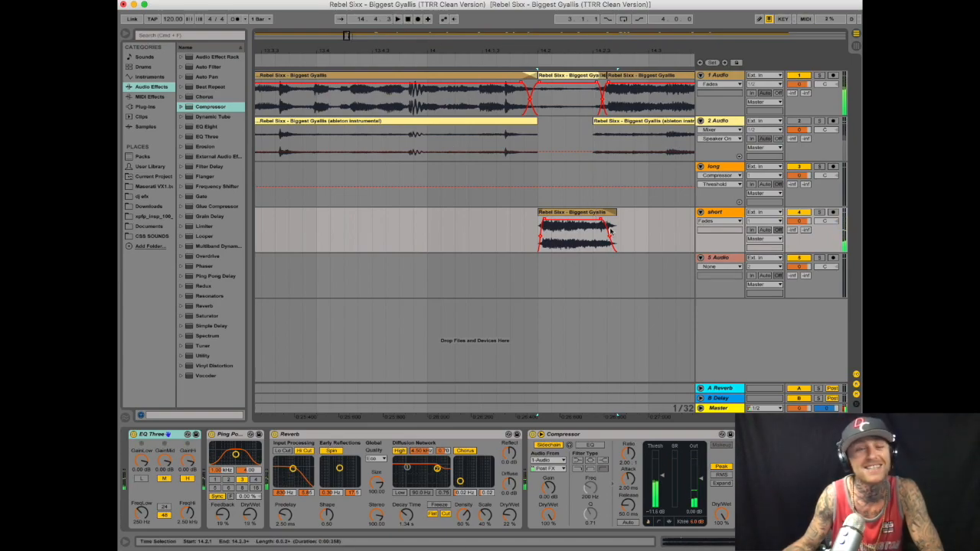
left_click(601, 221)
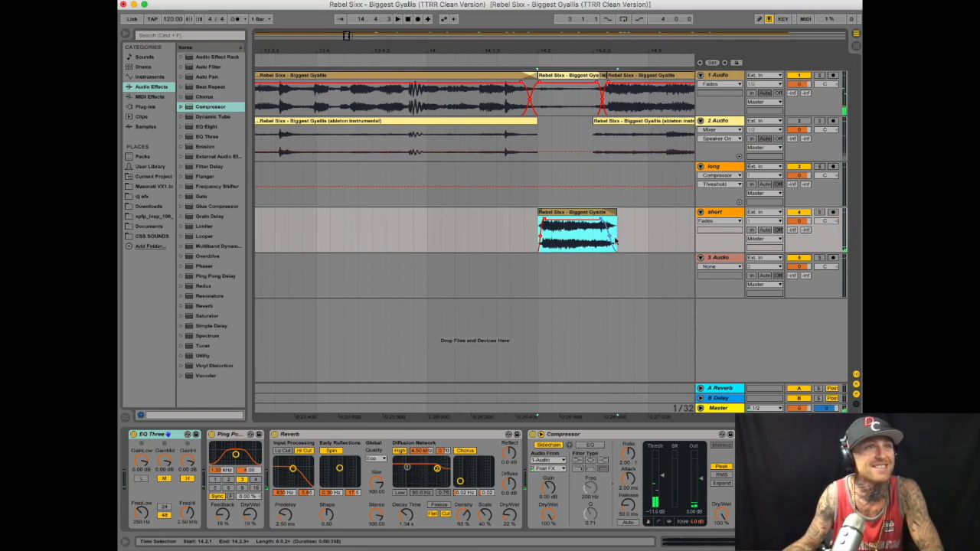
left_click(693, 544)
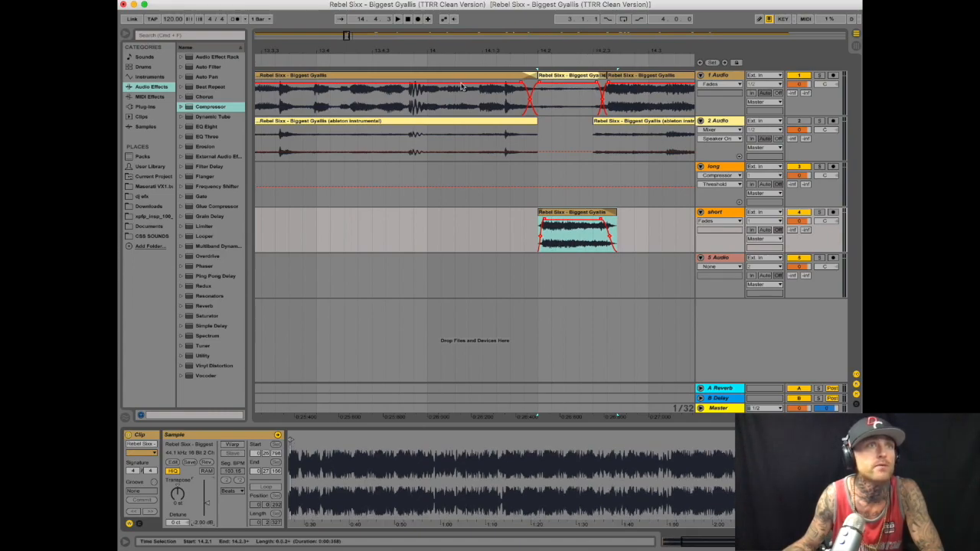
left_click(398, 60)
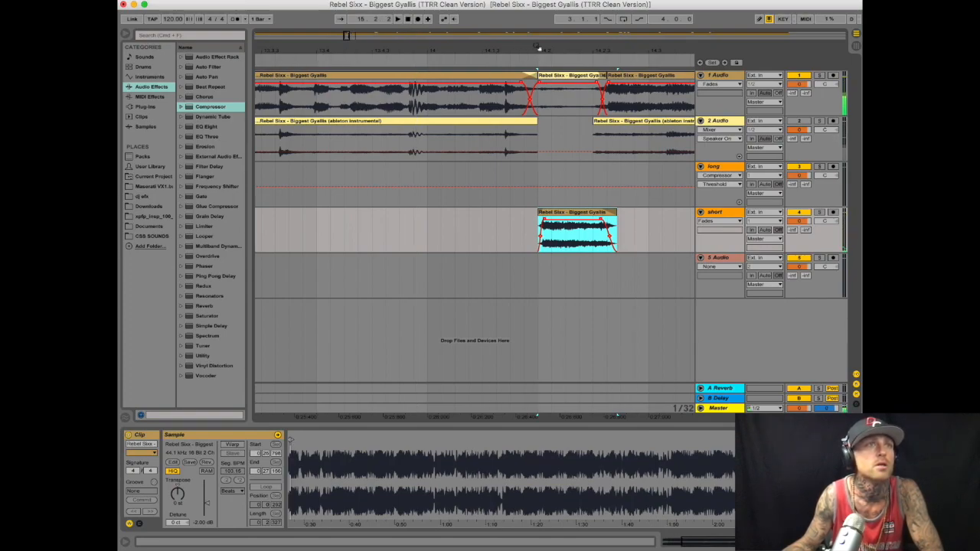
Copy the "short" clip's section from about 14.2.1 to 14.2.2 to 14.1.3, with a fade-in at its start
left_click_drag(538, 48, 542, 86)
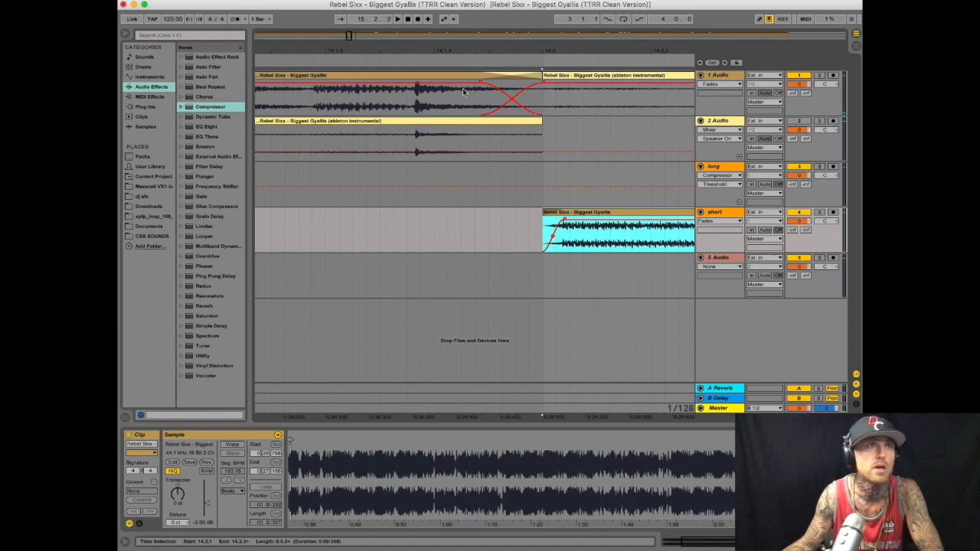
left_click_drag(560, 246, 691, 244)
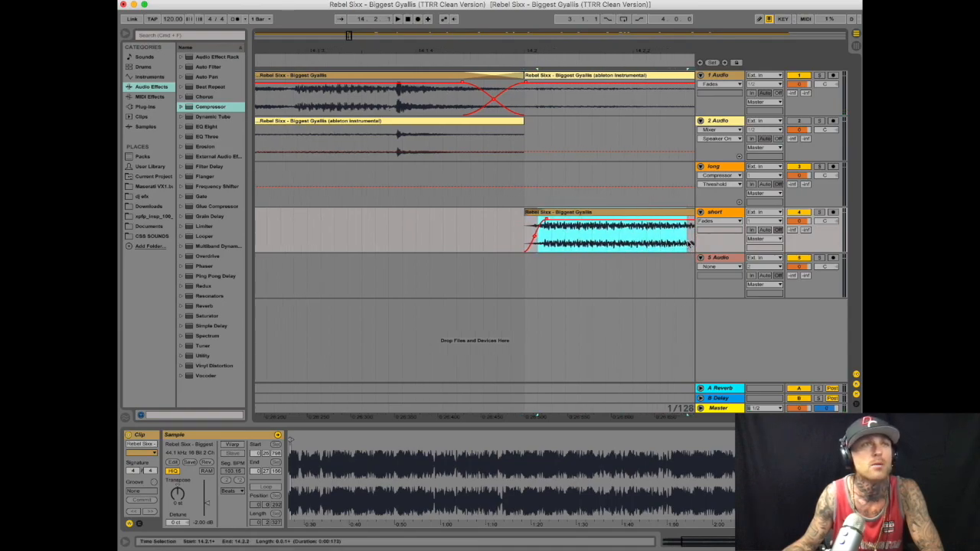
left_click(393, 237)
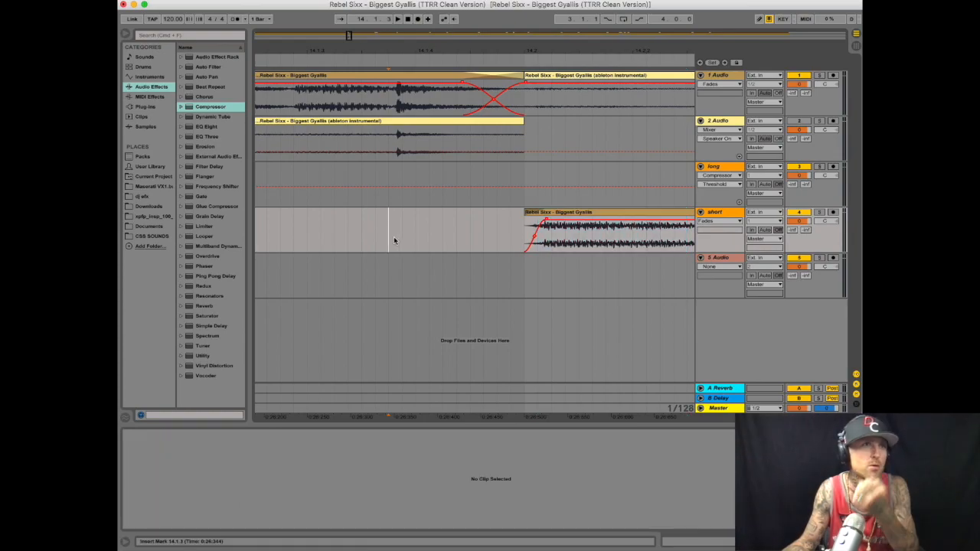
key("ctrl+v")
left_click_drag(540, 217, 407, 222)
Set the gain of the clip pasted at 14.1.3 to -4 dB and play back the edit
left_click(421, 213)
left_click(198, 524)
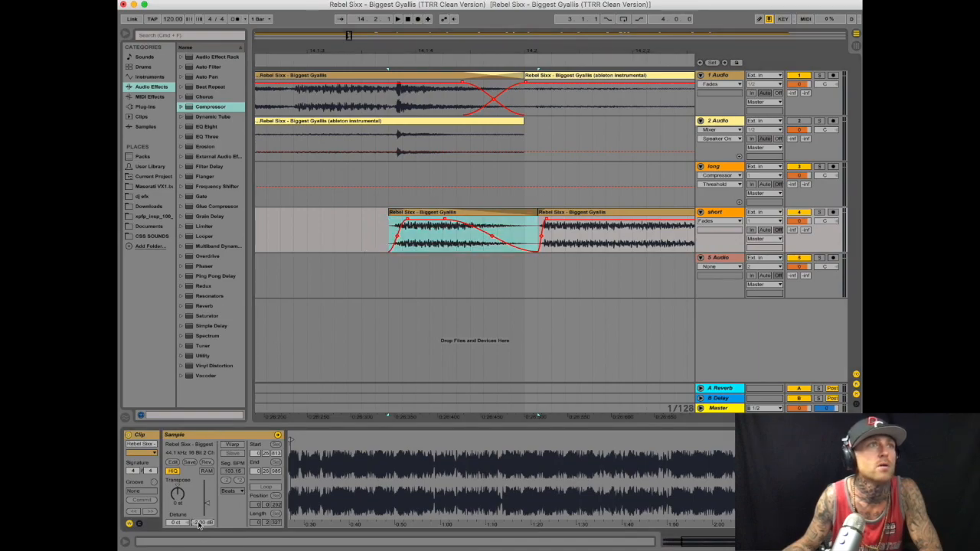
type("-4")
key("Return")
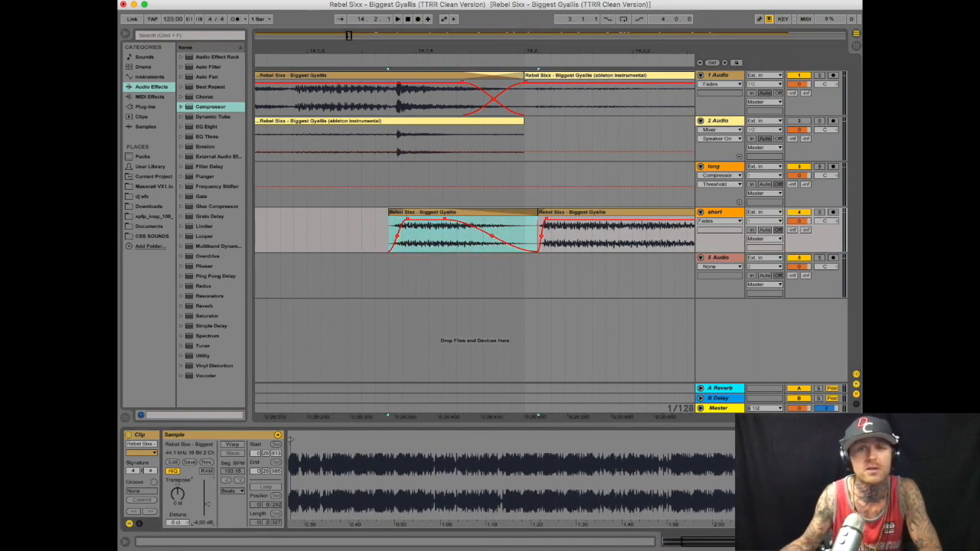
left_click_drag(339, 46, 339, 31)
left_click(274, 61)
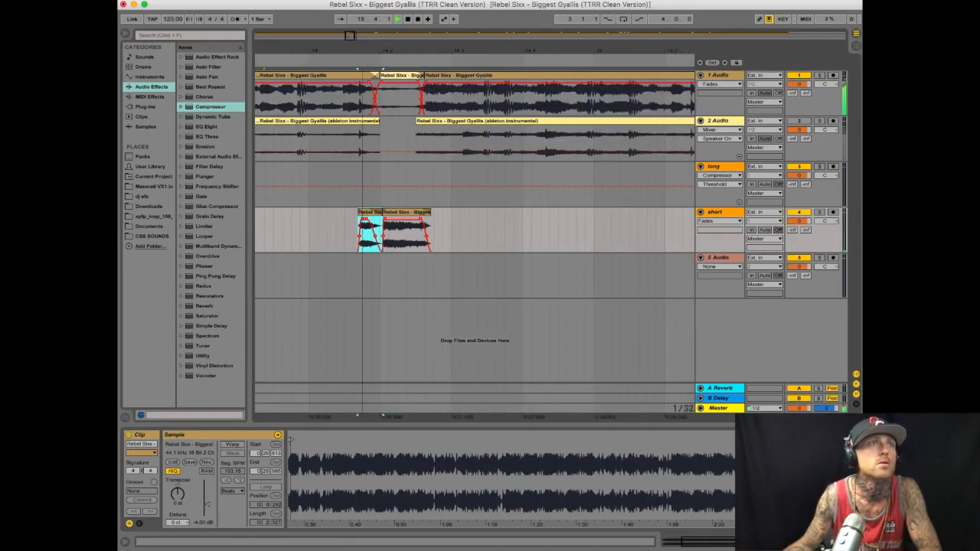
Start the instrumental replacement on 1 Audio earlier, at about 14.1.4, and play back the result
left_click_drag(363, 44, 367, 55)
left_click(417, 75)
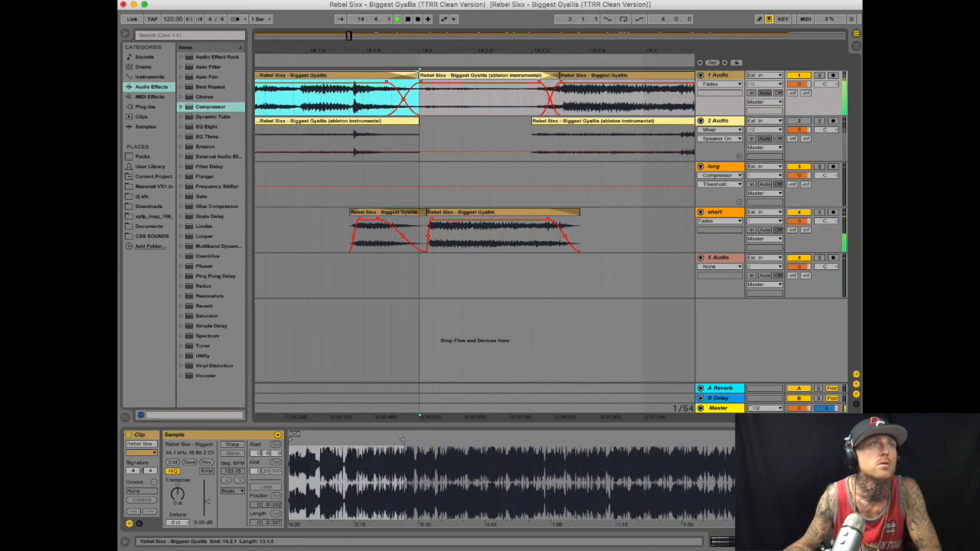
left_click_drag(418, 75, 375, 74)
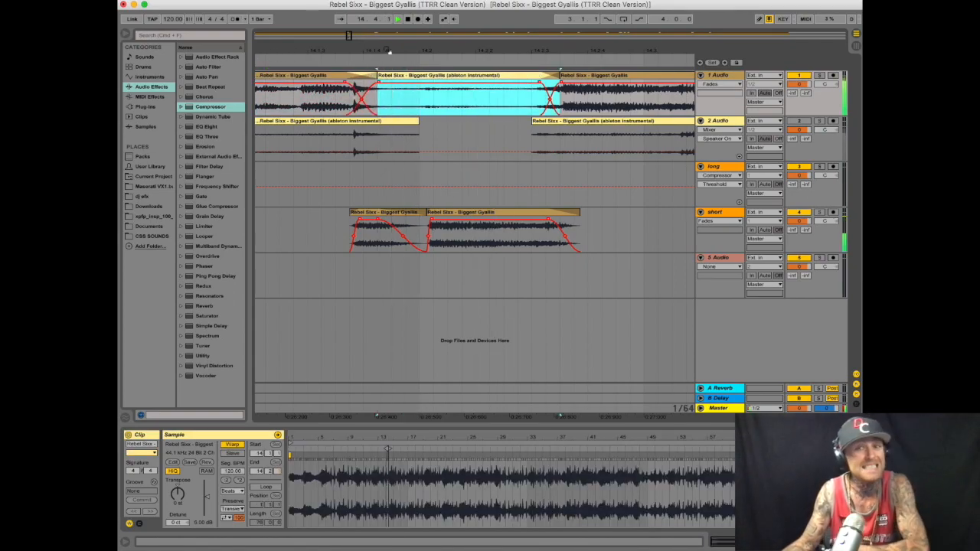
left_click(379, 86)
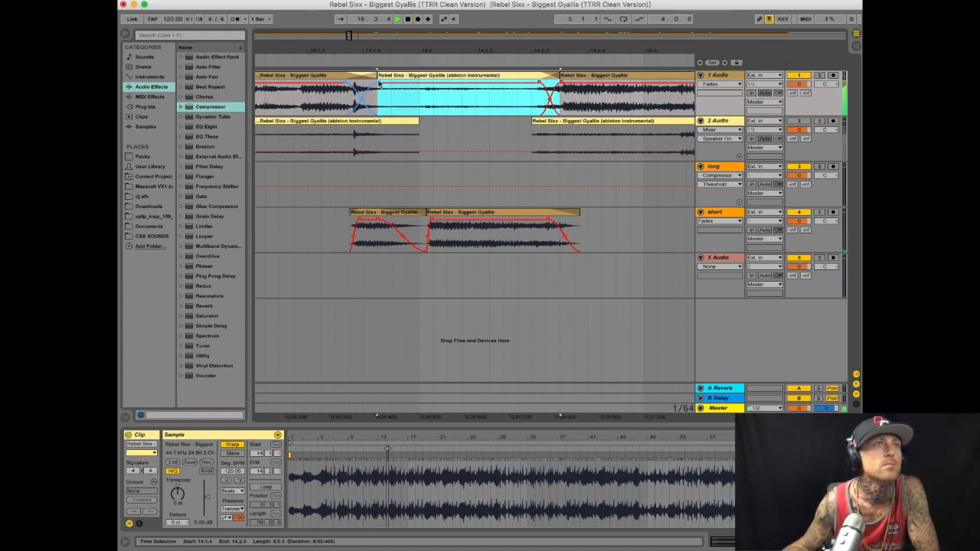
left_click(401, 56)
left_click_drag(400, 55, 394, 52)
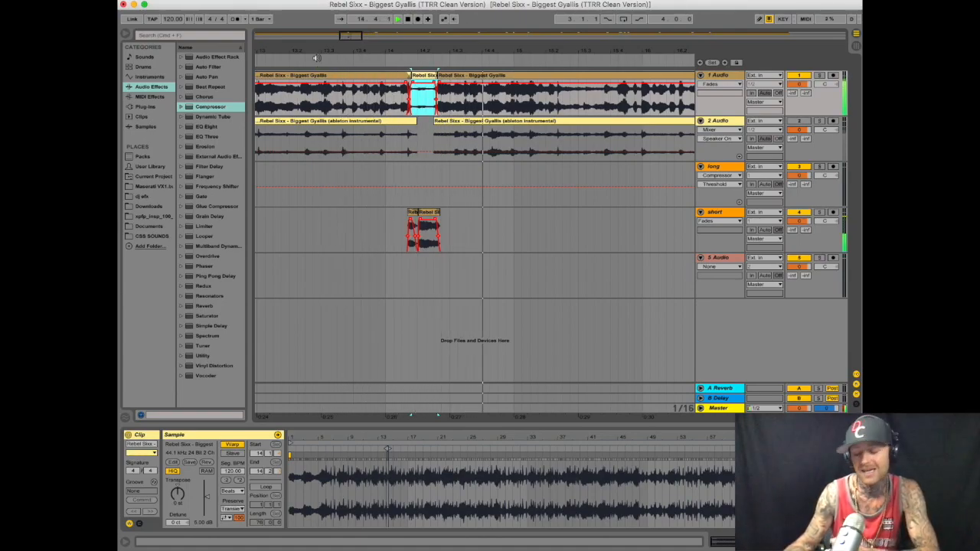
left_click(407, 19)
Audition the edit around 18.2 and trim the end of its instrumental replacement on 1 Audio to slightly before 18.3
left_click_drag(574, 54, 480, 51)
left_click(547, 58)
left_click_drag(549, 52, 480, 50)
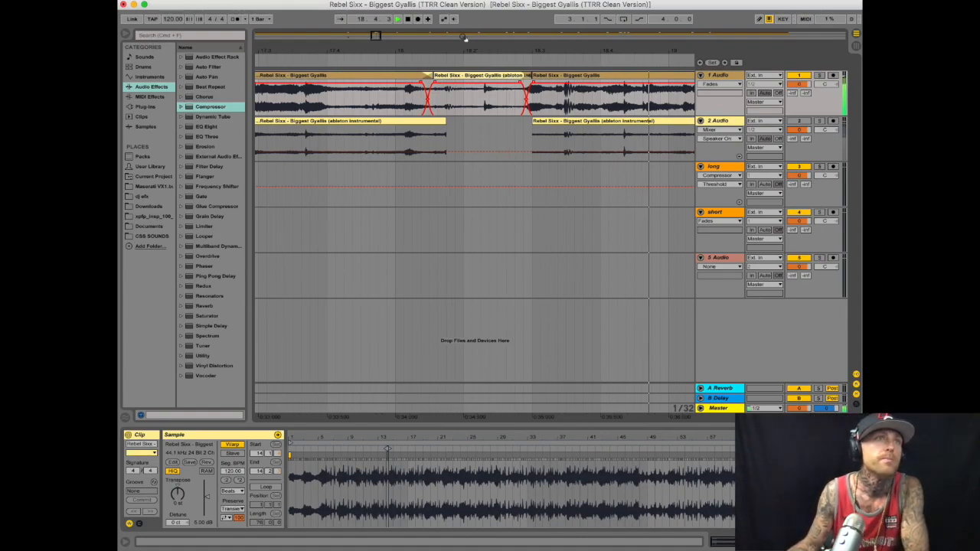
left_click(481, 76)
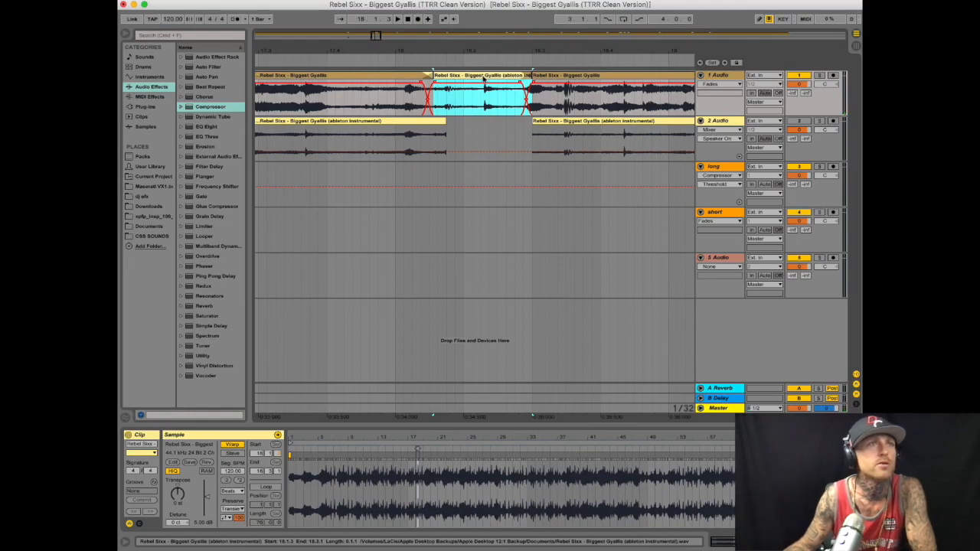
mouse_move(533, 75)
left_mouse_down()
mouse_move(522, 75)
mouse_move(537, 75)
left_mouse_up()
left_click(463, 59)
left_click(407, 18)
Copy the 1 Audio section from 18.2.4 to 18.3.3 onto the "short" track at about 18.1.3
left_click_drag(514, 95, 626, 106)
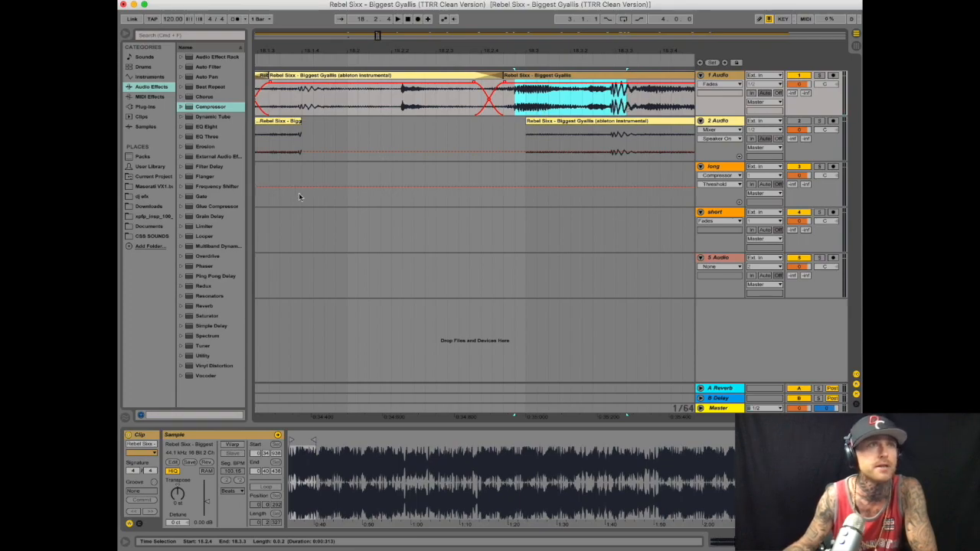
left_click(300, 227)
key("super+v")
Fade in the clip pasted at 18.1.3, trim its end to about 18.2.2 and fade it out
left_click_drag(291, 50, 291, 106)
left_click_drag(421, 217, 377, 219)
left_click_drag(436, 53, 362, 35)
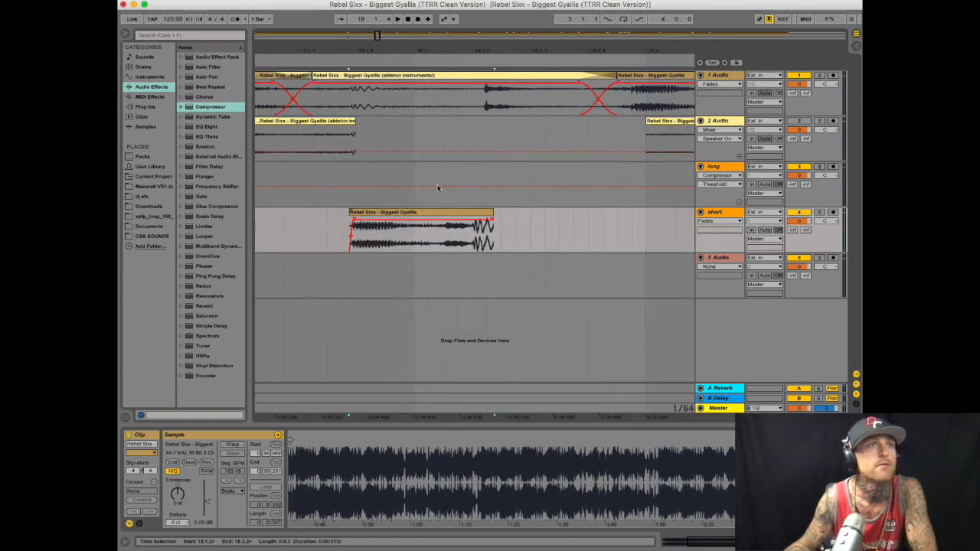
left_click(494, 226)
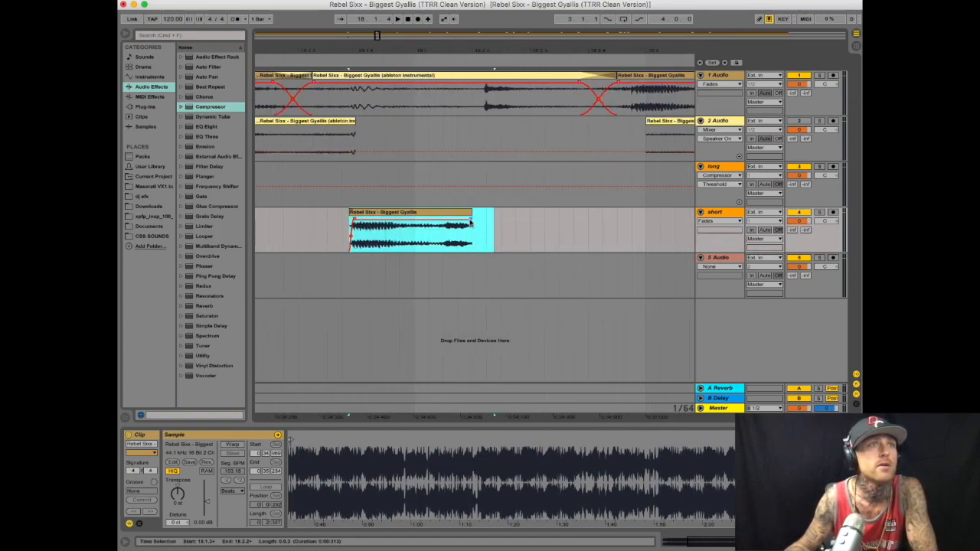
Duplicate the faded clip at 18.1.3 and shift the copy slightly later, leaving a small gap between the two clips
left_click(433, 212)
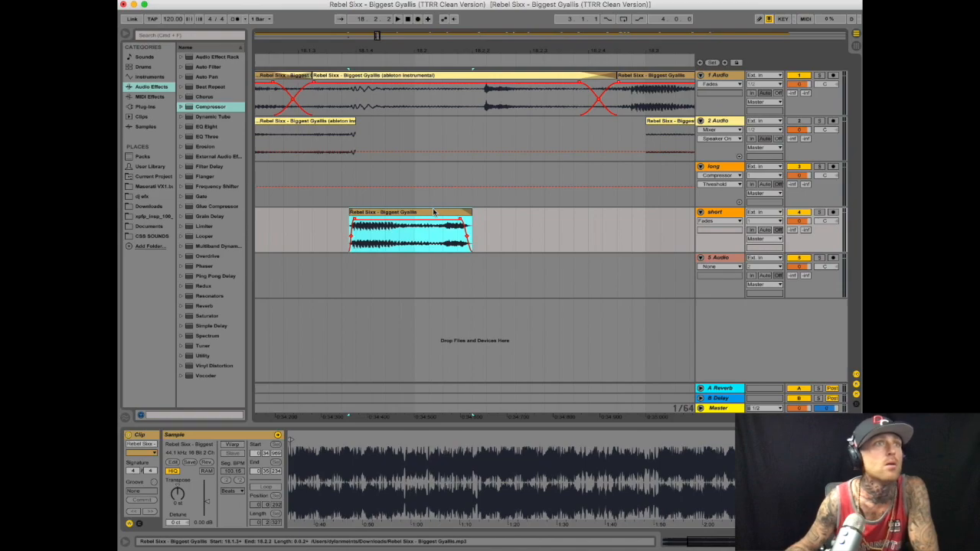
key("ctrl+d")
left_click_drag(490, 48, 491, 50)
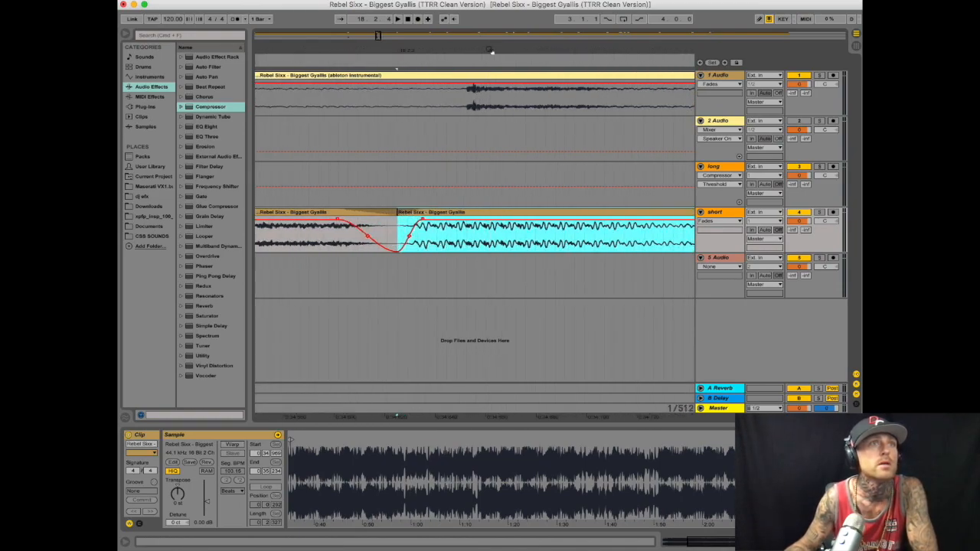
left_click_drag(433, 213, 484, 219)
left_click_drag(446, 69, 462, 214)
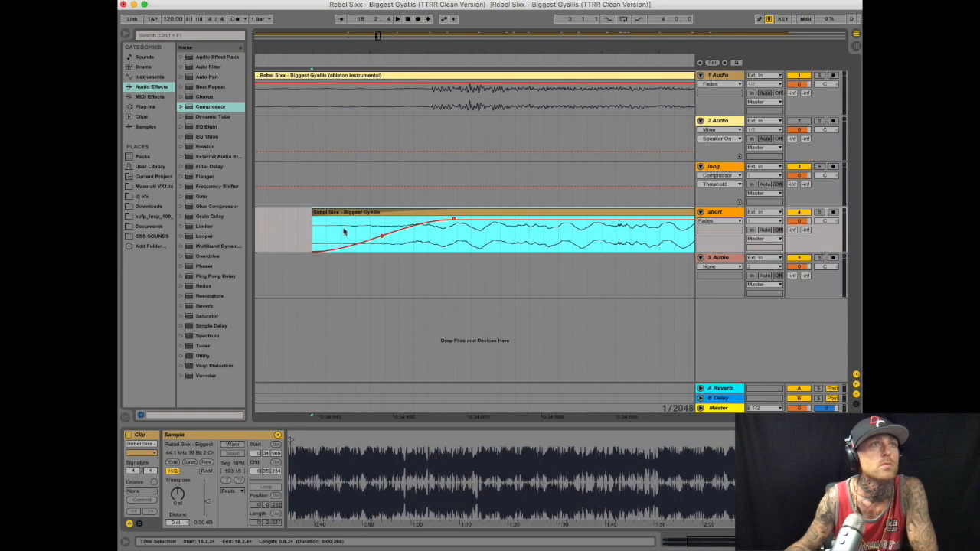
left_click_drag(465, 52, 469, 48)
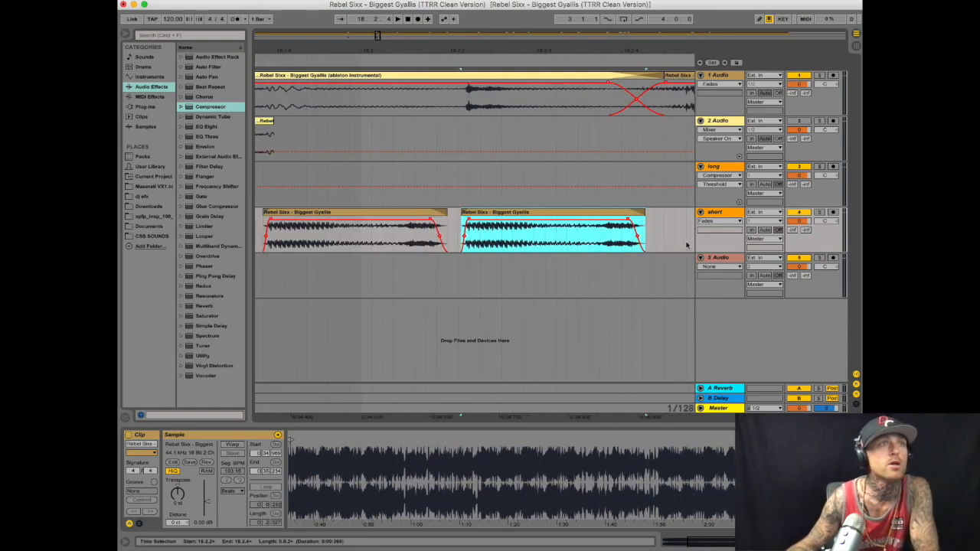
Set the gain of the first of the two "short" clips around 18.2 to -4 dB, then select the second
left_click(400, 247)
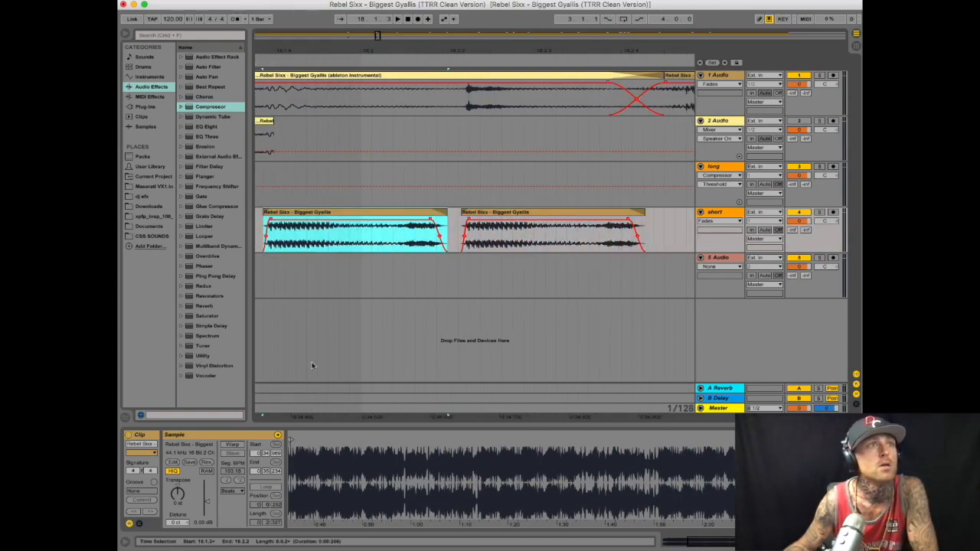
left_click(195, 524)
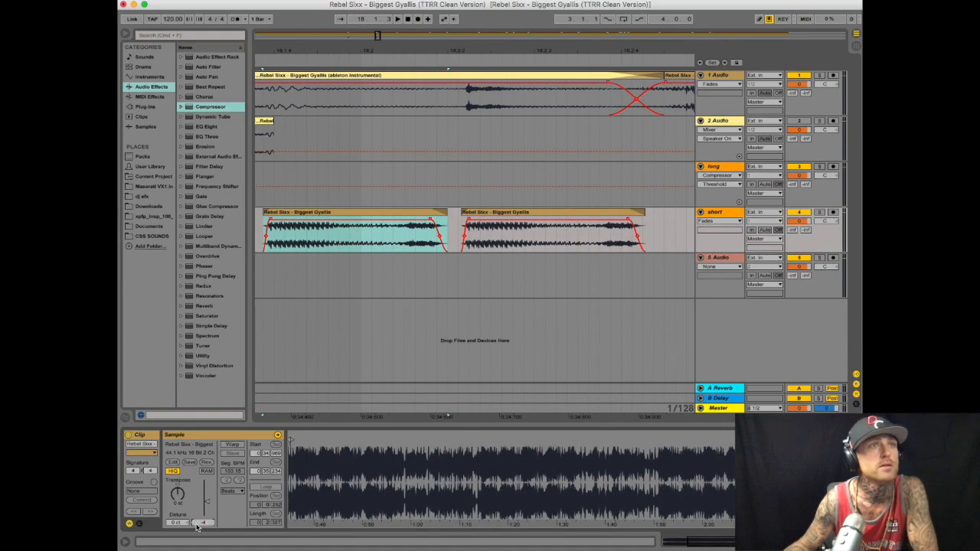
left_click(558, 212)
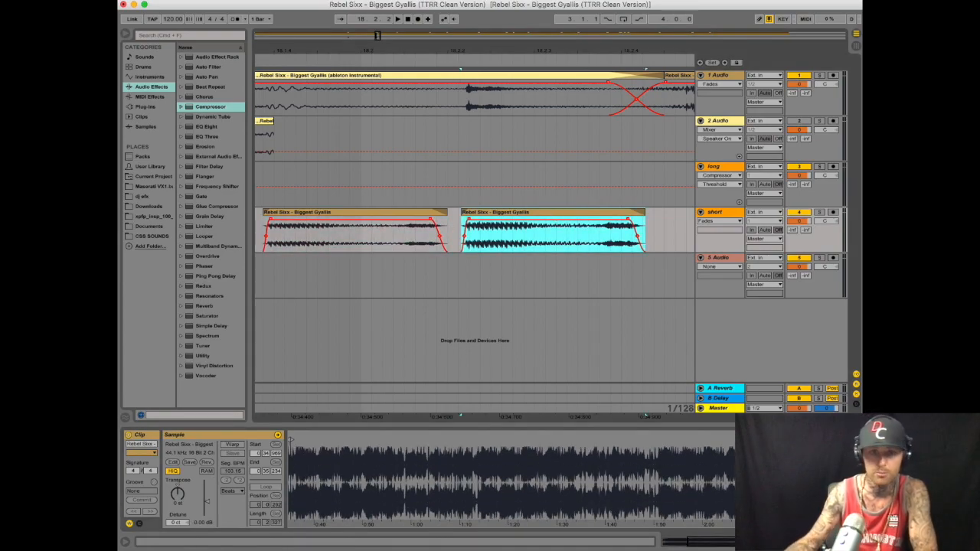
Set the gain of the second "short" clip around 18.2 to -2 dB and play back the song from about bar 17
left_click(198, 523)
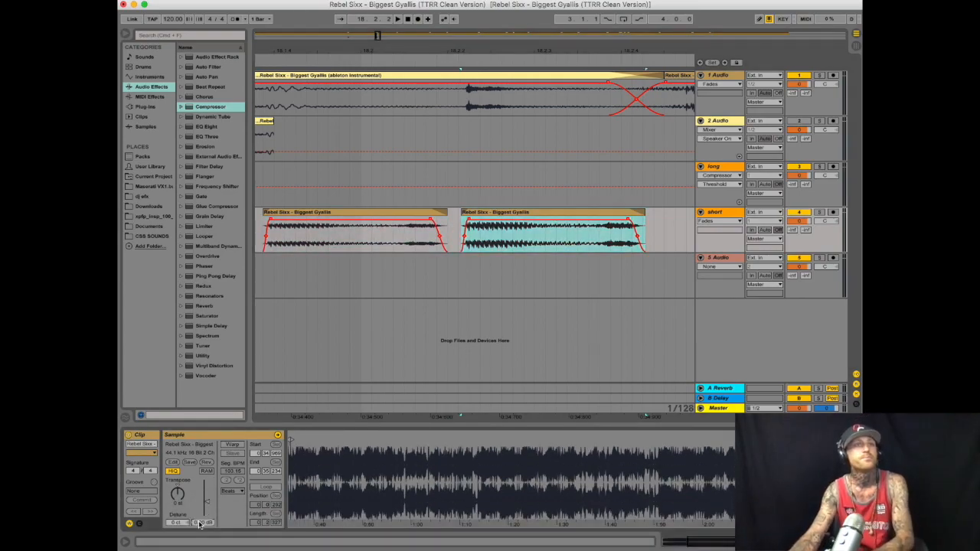
type("-2")
key("Return")
left_click_drag(537, 49, 511, 47)
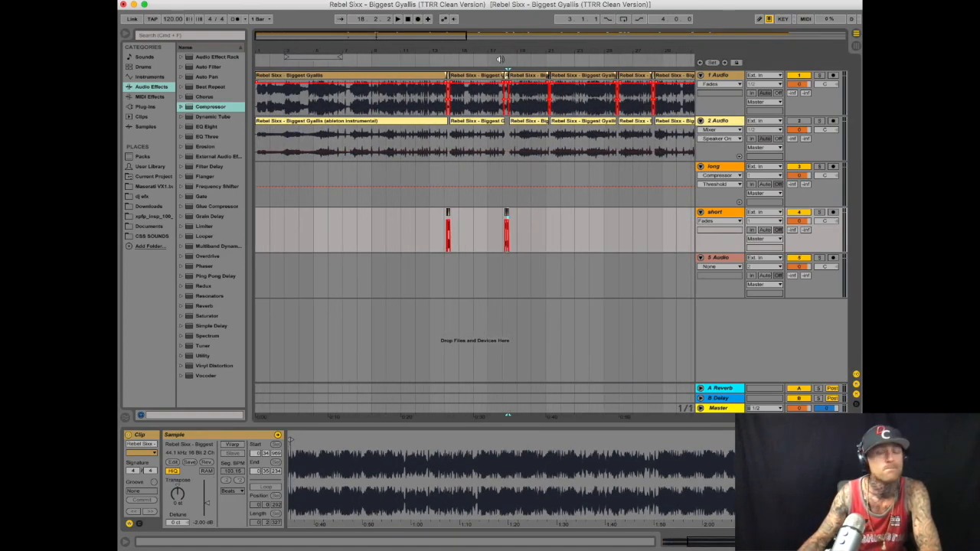
left_click(499, 58)
left_click_drag(514, 47, 436, 51)
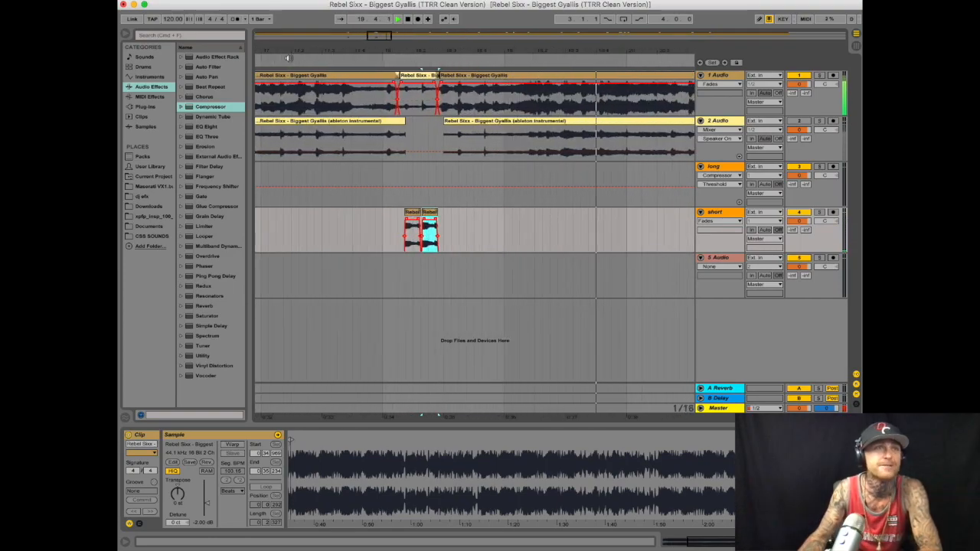
left_click(288, 57)
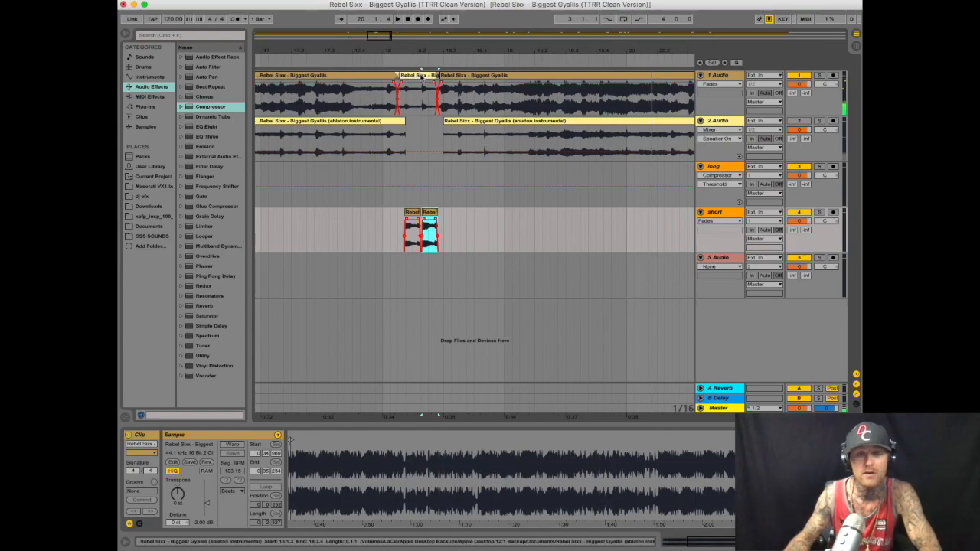
Set the gain of the instrumental clip at 18.1.3 on 1 Audio to 3 dB and play back the section
left_click(418, 93)
key("space")
left_click(197, 524)
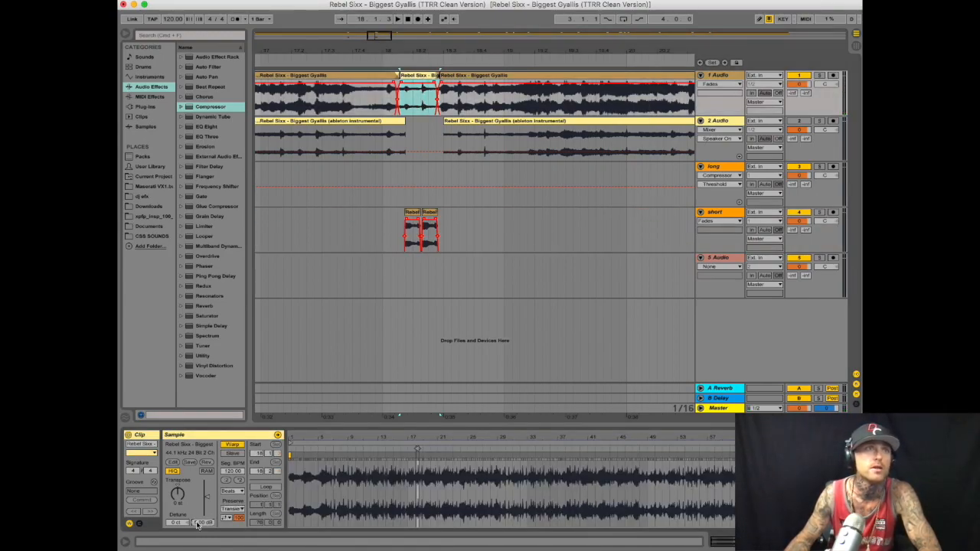
left_click(267, 57)
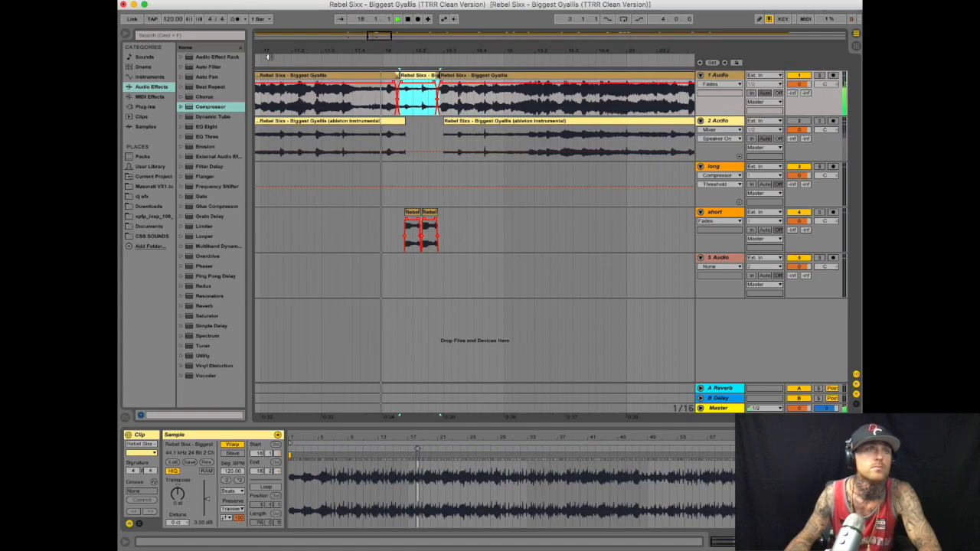
left_click(408, 20)
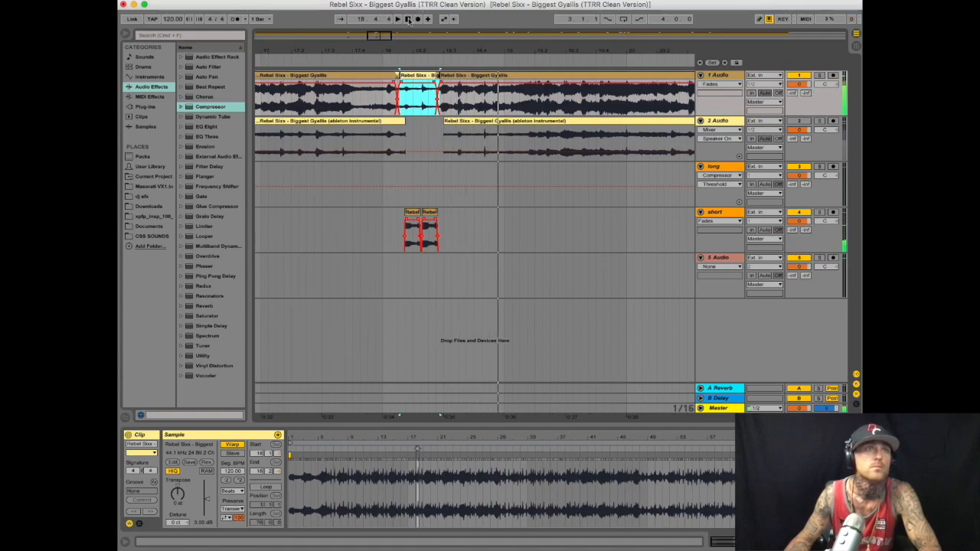
Copy the 1 Audio section from 17.4.1 to 18.1.3 onto the "long" track at 17.4.1
left_click_drag(373, 51, 373, 98)
left_click_drag(300, 107, 465, 102)
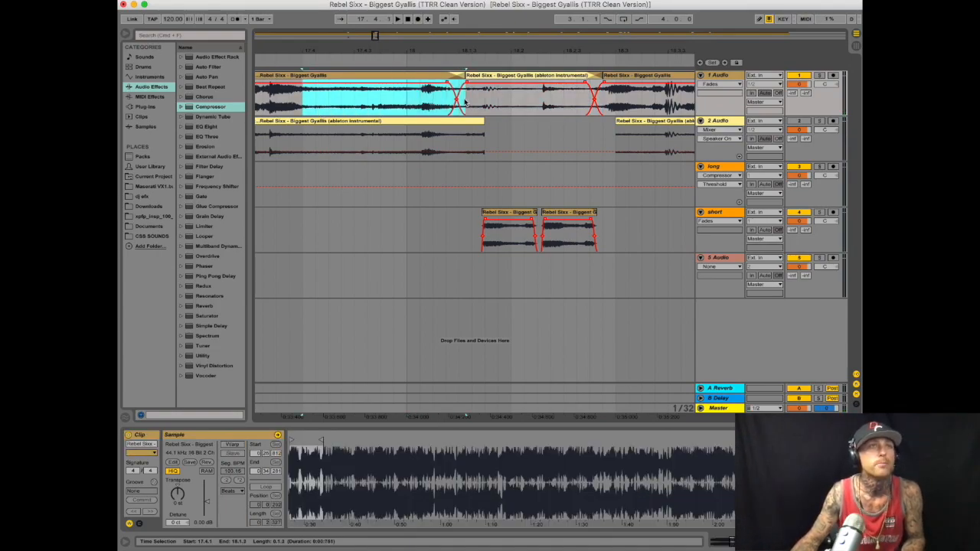
key("Down")
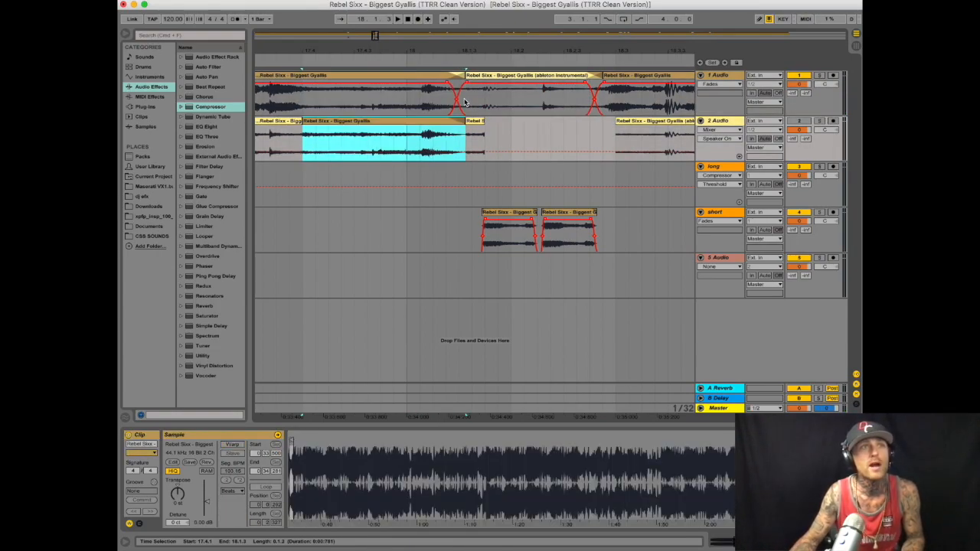
key("super+z")
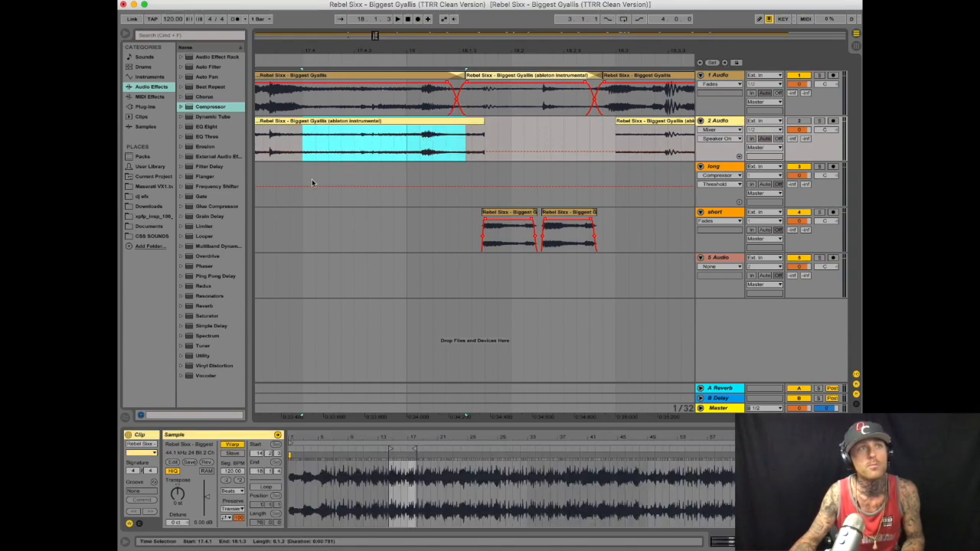
left_click(303, 182)
key("super+v")
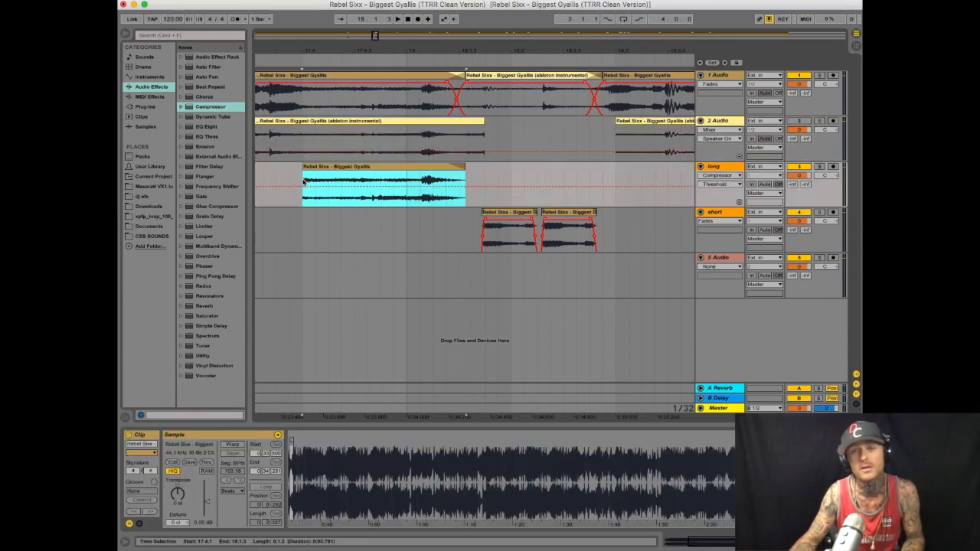
Add a gradual fade-in and a long fade-out to the "long" clip at 17.4.1 and lower its gain
left_click(718, 175)
left_click(711, 192)
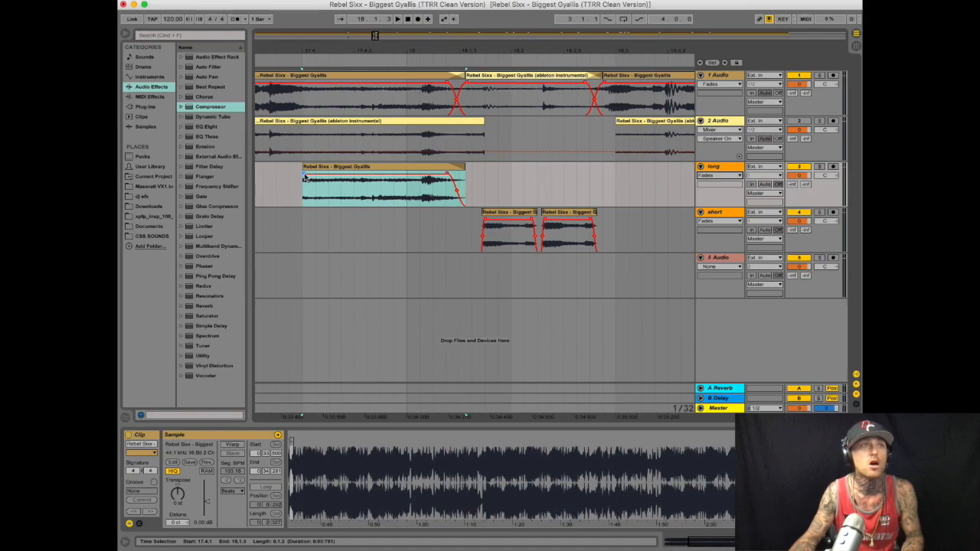
left_click_drag(303, 177, 342, 175)
left_click_drag(448, 178, 373, 174)
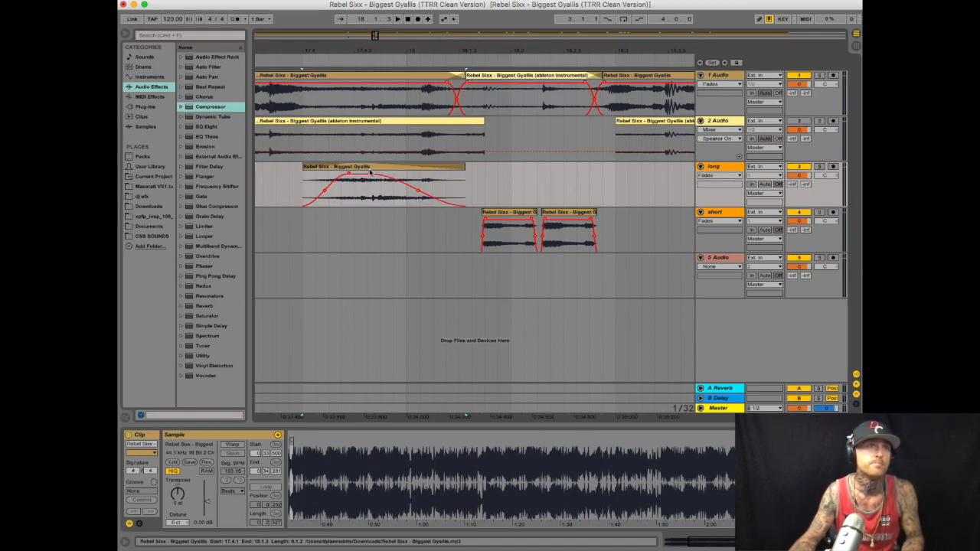
left_click(380, 168)
left_click(195, 525)
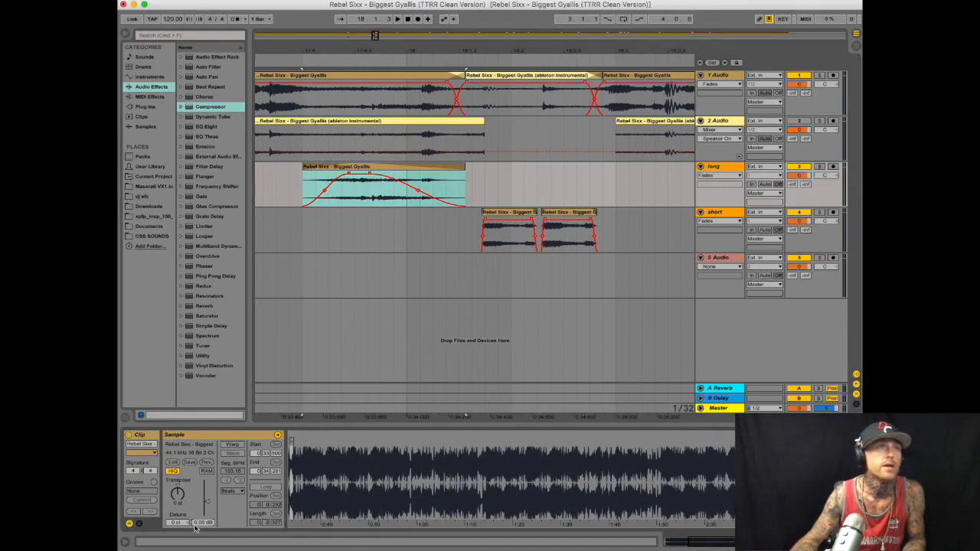
key("Return")
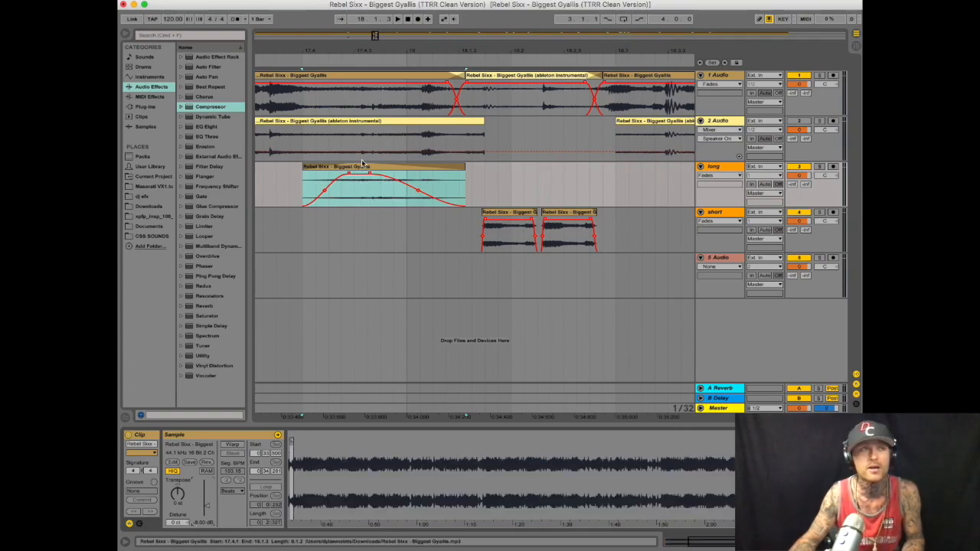
Set the "long" clip's gain to -5 dB and extend its start back to 17.3.3
left_click(261, 58)
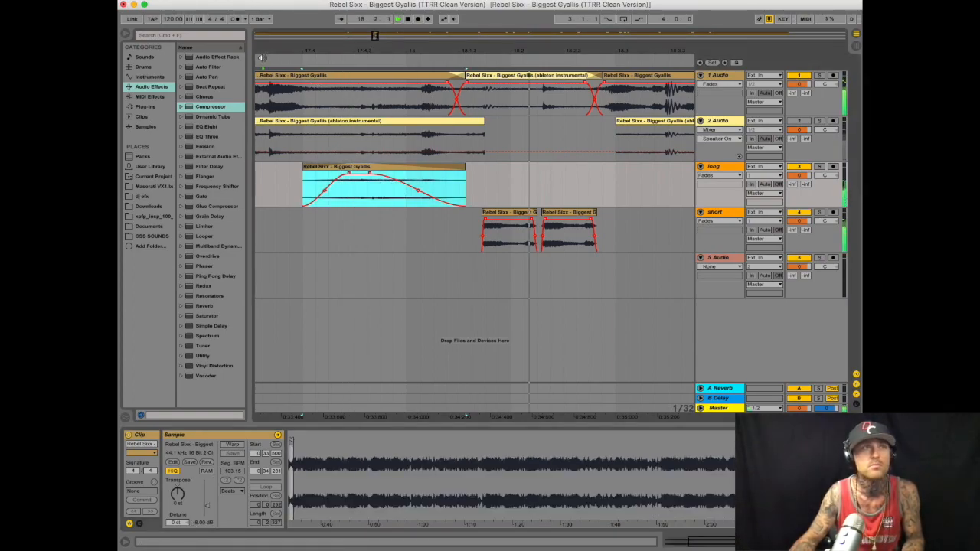
left_click(410, 19)
left_click(329, 259)
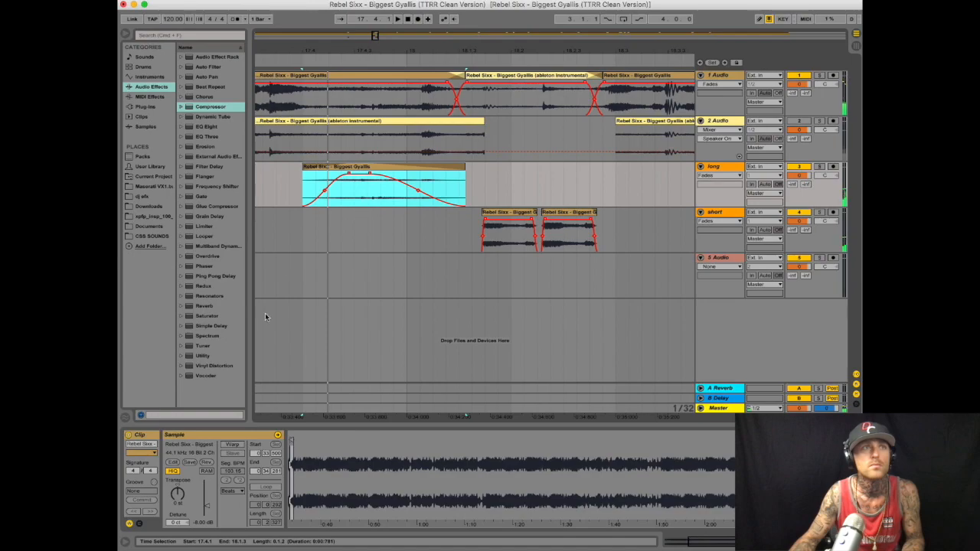
left_click(200, 524)
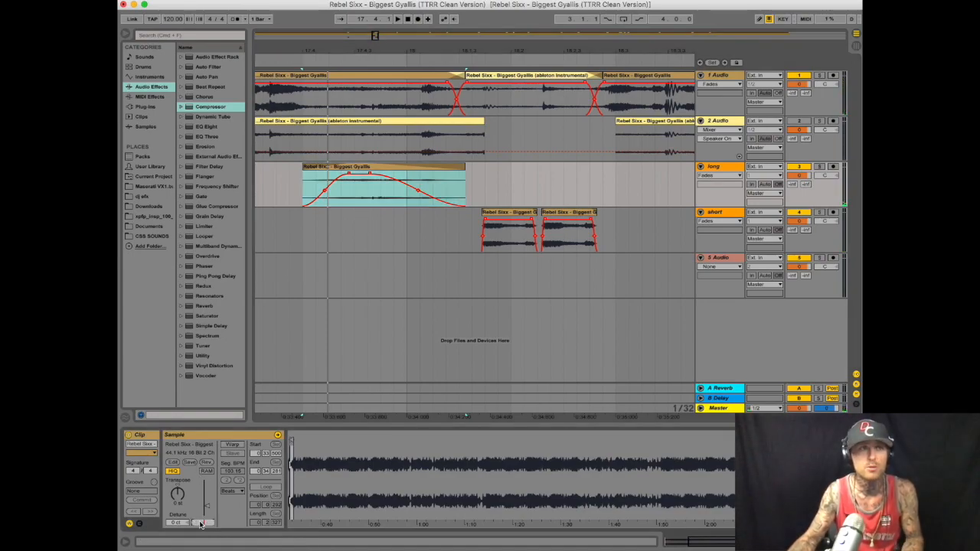
left_click_drag(306, 175, 267, 175)
key("space")
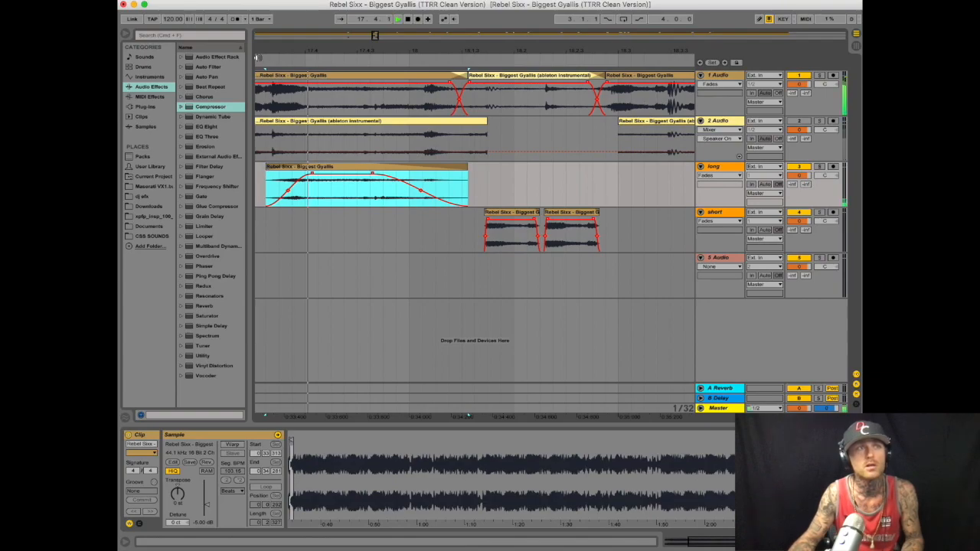
Play back the edit around bar 18 and reshape the fade-out curve of the "long" clip
left_click_drag(497, 53, 497, 27)
left_click(384, 60)
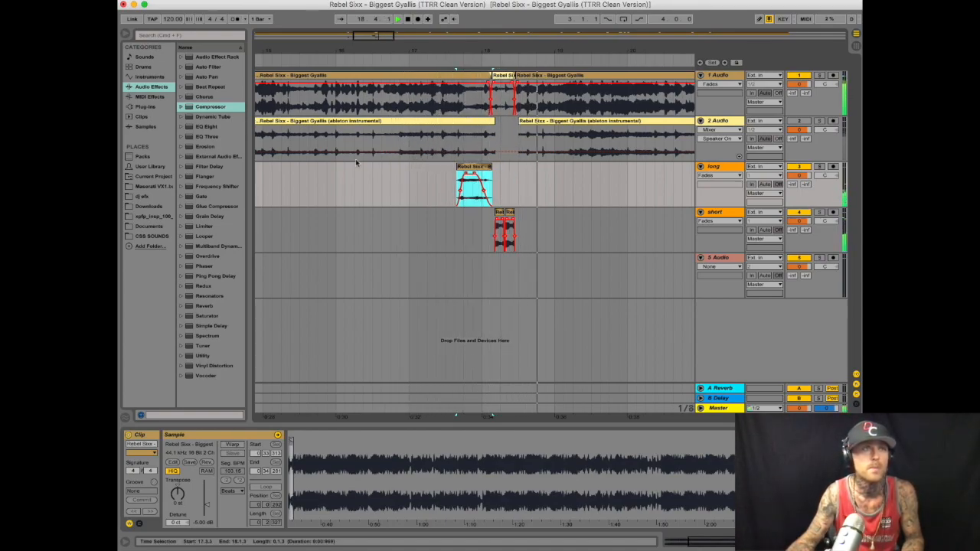
left_click(408, 18)
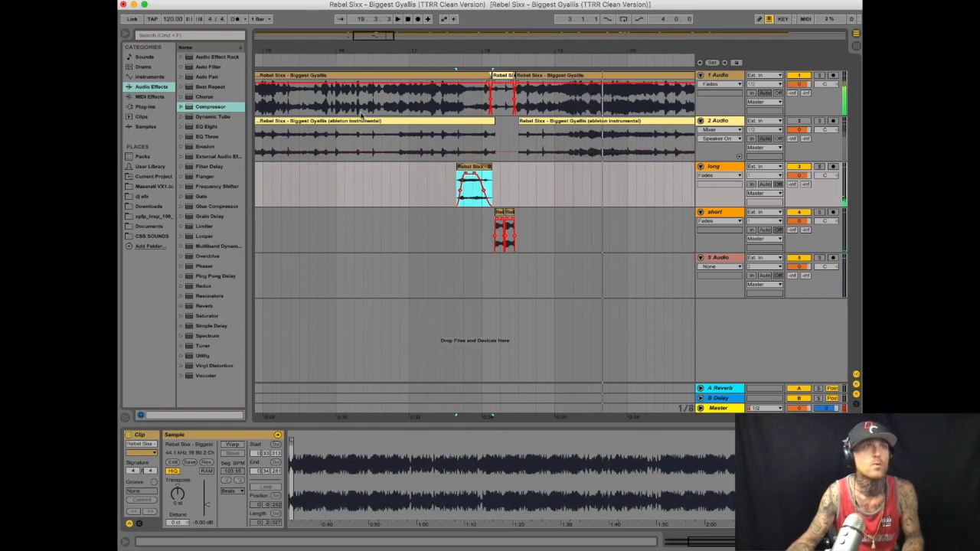
left_click(482, 195)
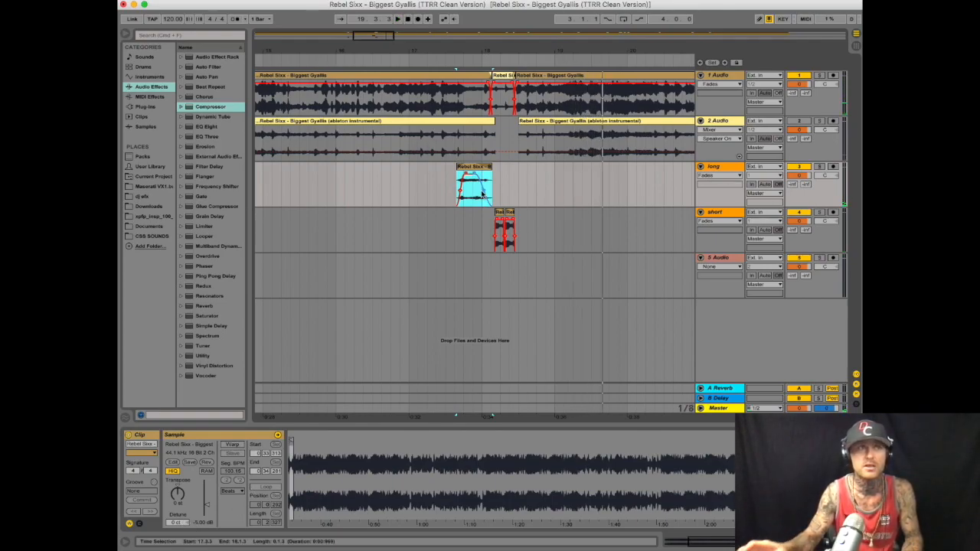
left_click(483, 192)
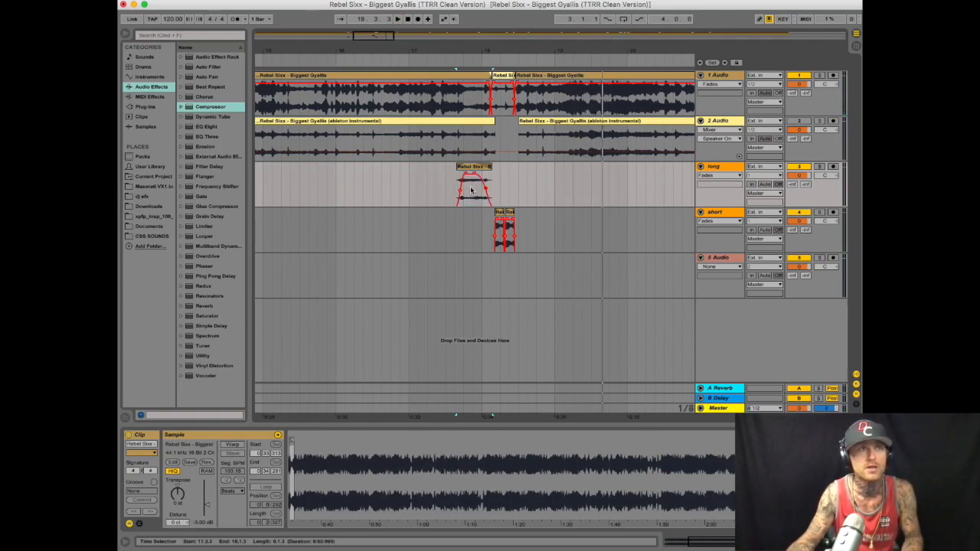
Play back the edit around 21.2 and extend the end of its instrumental clip on 1 Audio to about 21.2.2
left_click_drag(580, 48, 338, 48)
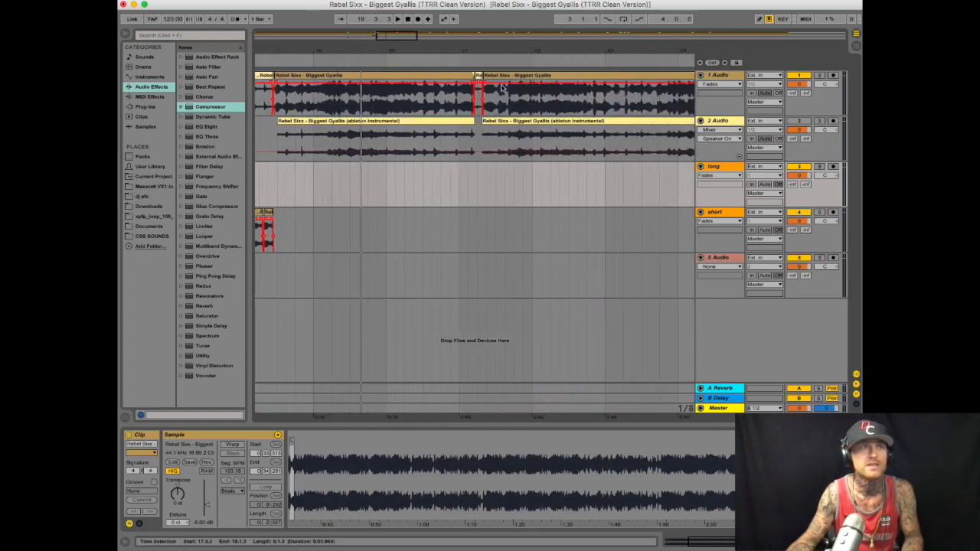
left_click_drag(442, 51, 480, 72)
left_click(311, 56)
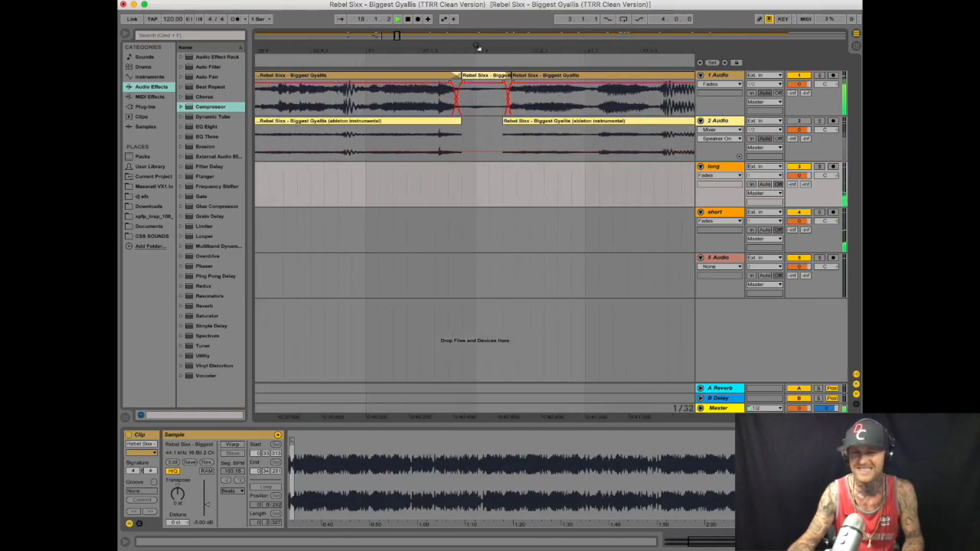
left_click(408, 21)
left_click(507, 101)
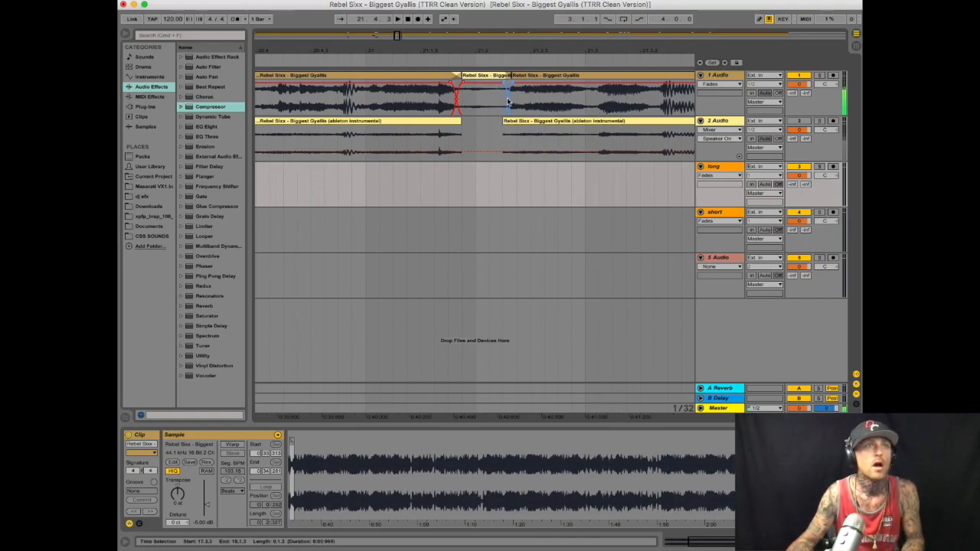
left_click_drag(508, 76, 516, 75)
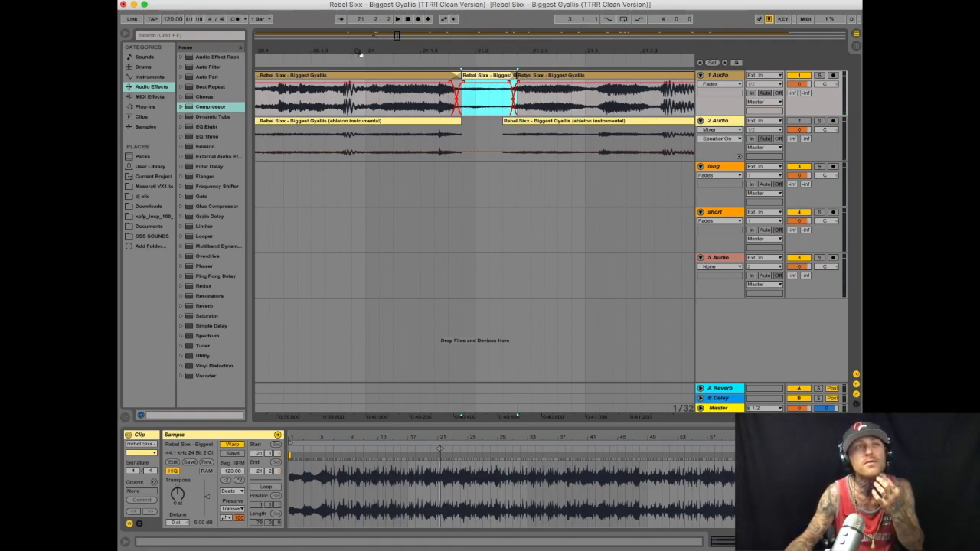
Copy the 1 Audio section from 21.2.2 to 21.3.1 onto the "long" track at 21.1.4 and extend its end
left_click_drag(519, 103, 587, 107)
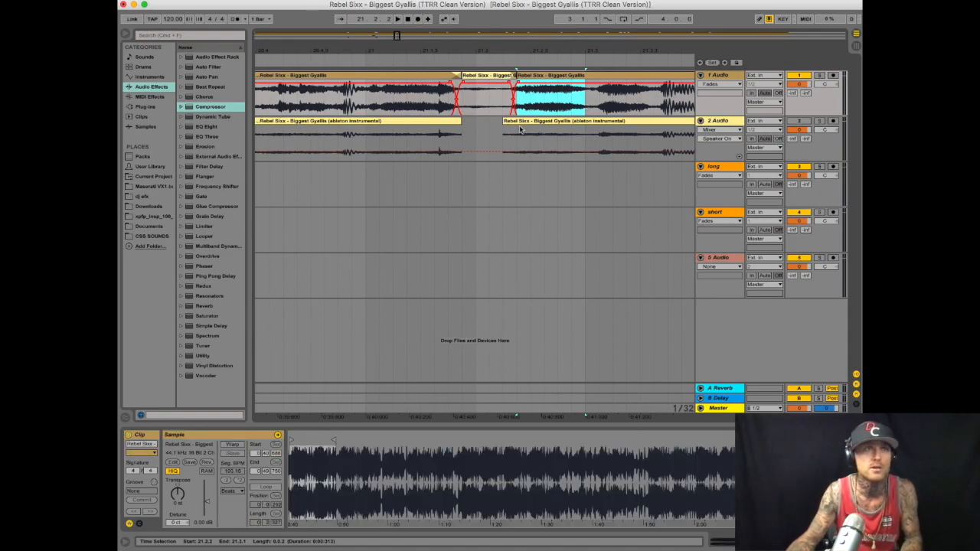
left_click(460, 196)
key("super+v")
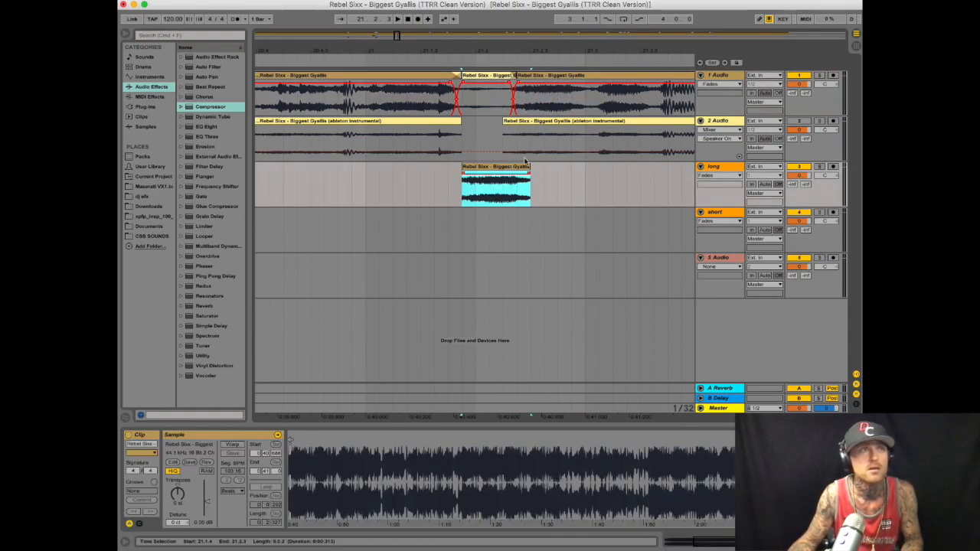
left_click_drag(525, 165, 650, 166)
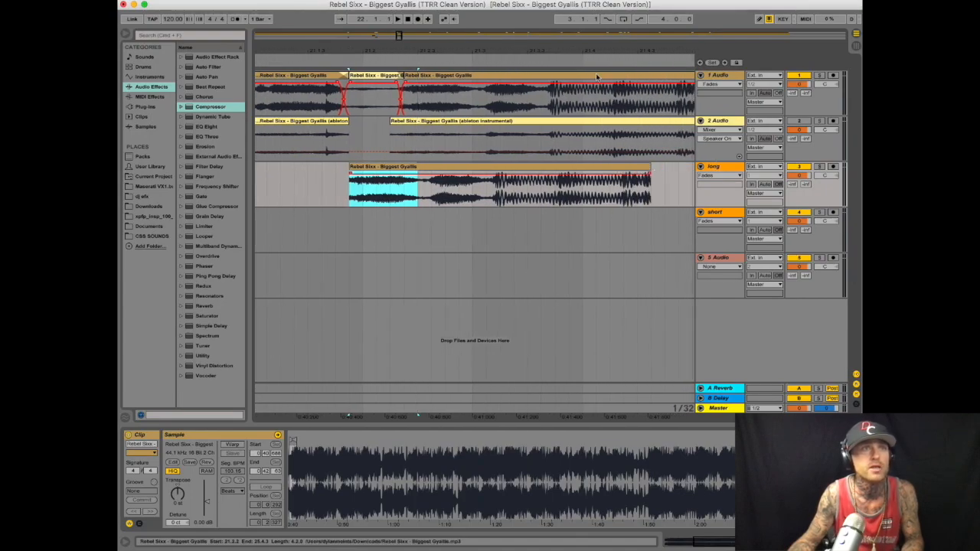
Shift the "long" clip at 21.1.4 slightly earlier and trim its end to about 21.2.3
left_click_drag(557, 55, 549, 126)
left_click_drag(601, 167, 518, 177)
left_click_drag(523, 52, 526, 14)
left_click_drag(557, 167, 459, 167)
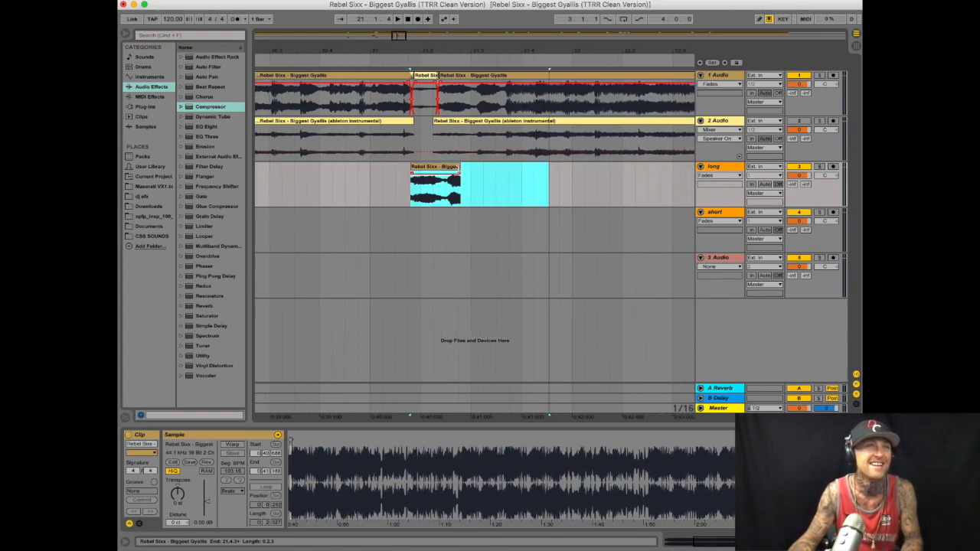
Fade out the end of the "long" clip at 21.1.4 and add a short fade-in at its start
left_click_drag(434, 52, 437, 81)
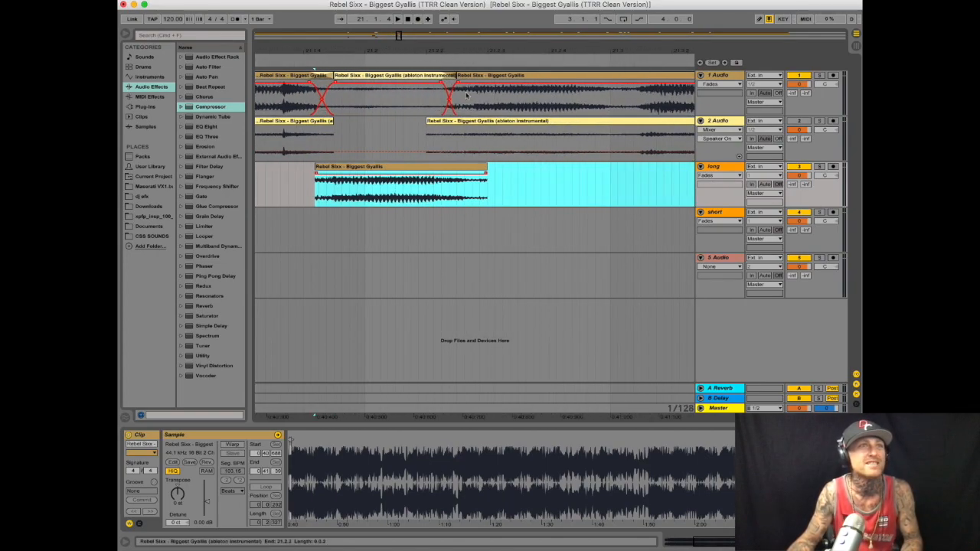
left_click_drag(484, 176, 436, 176)
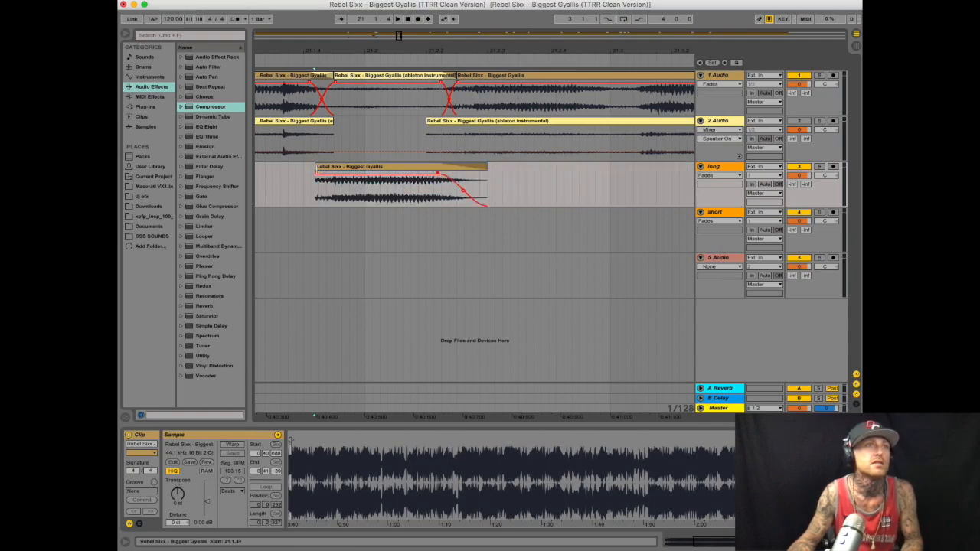
mouse_move(313, 167)
left_mouse_down()
mouse_move(255, 167)
mouse_move(329, 176)
left_mouse_up()
Play back the edit around bar 21 and move its faded clip from the "long" track to the "short" track
left_click_drag(384, 51, 384, 49)
key("space")
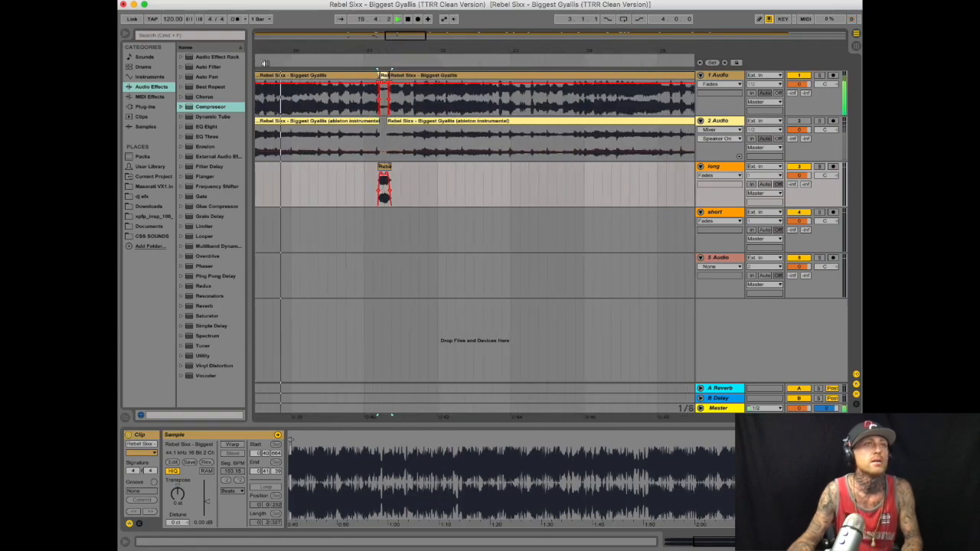
left_click(383, 196)
left_click_drag(384, 215, 383, 230)
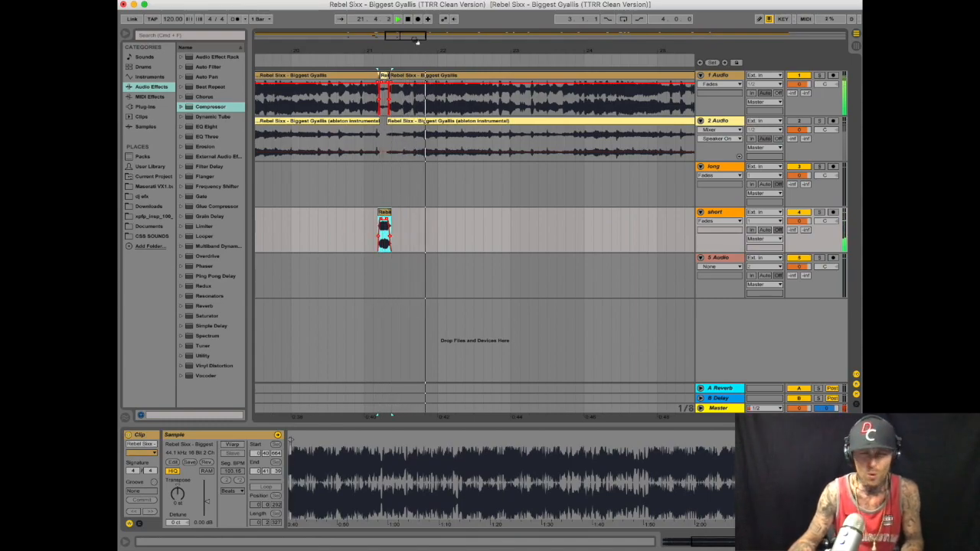
Stop playback and lower the gain of the faded clip on the "short" track at bar 21
key("space")
left_click(200, 526)
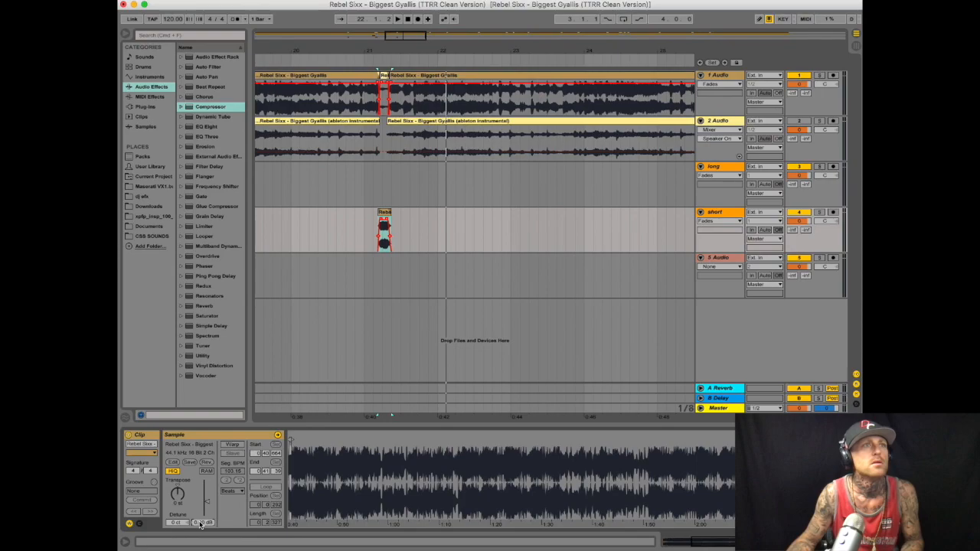
key("Return")
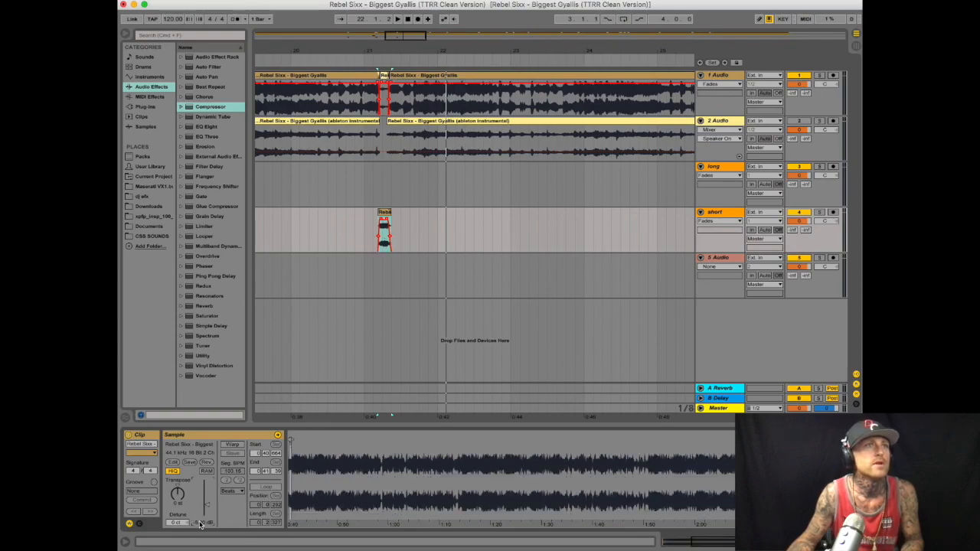
Copy the faded "short" clip at bar 21 onto the "long" track and shift the copy earlier to start just before bar 21
left_click(383, 212)
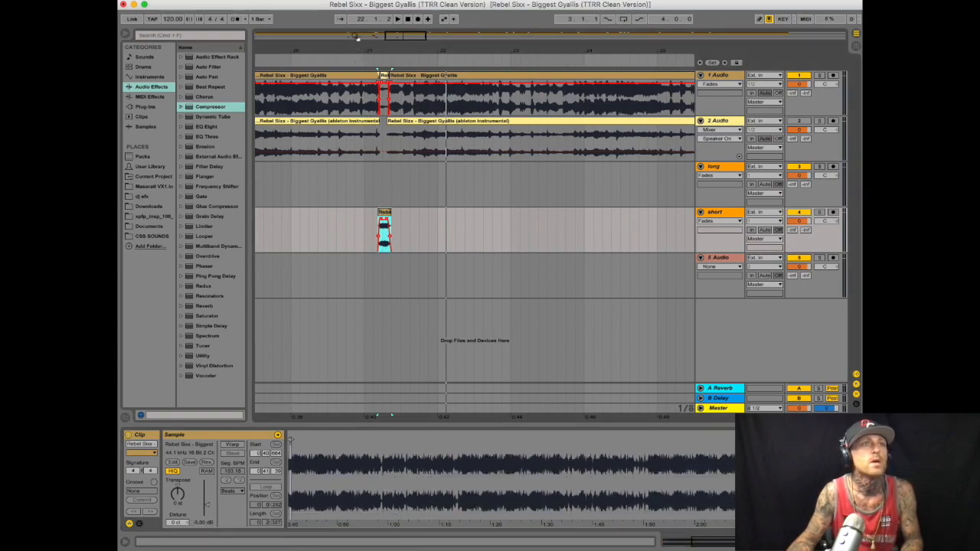
left_click_drag(365, 48, 367, 51)
left_click(398, 201)
key("super+v")
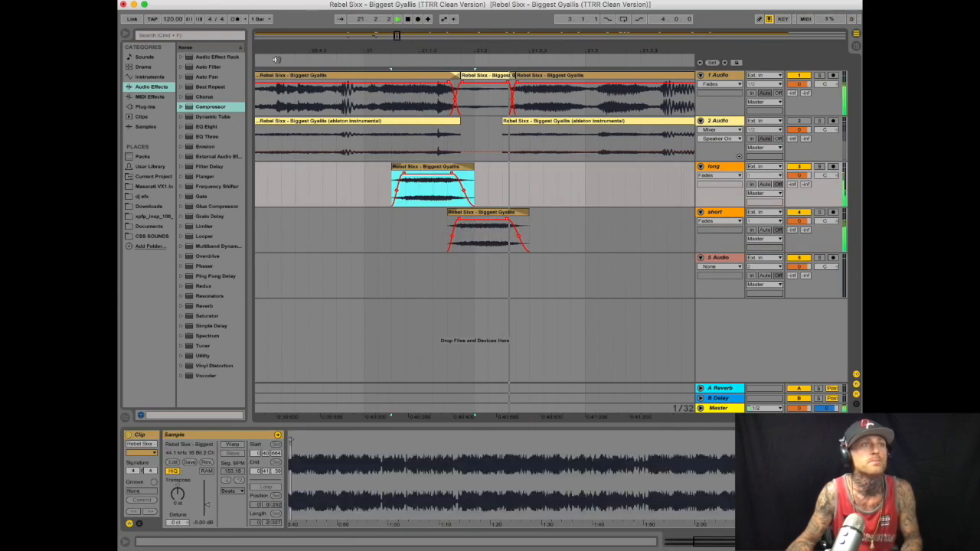
left_click_drag(416, 167, 388, 169)
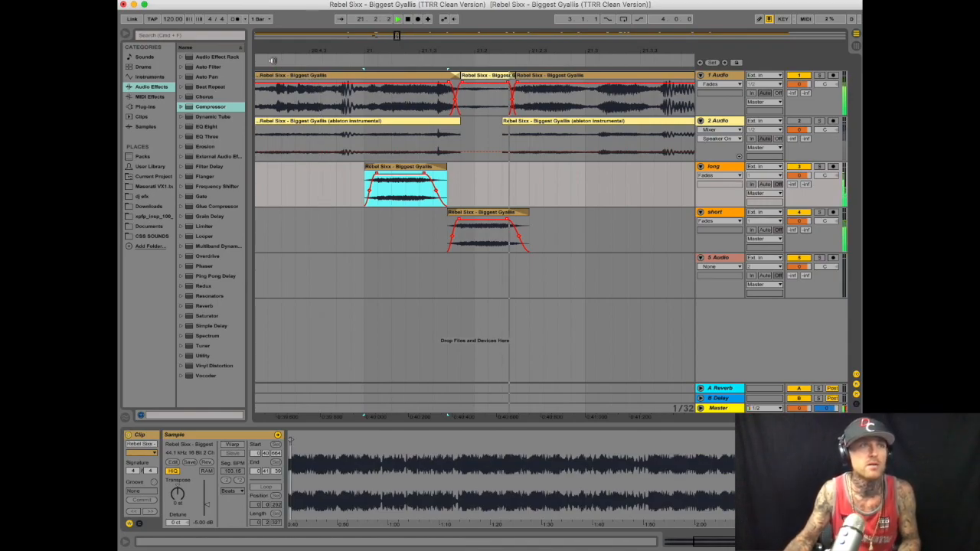
left_click_drag(392, 168, 363, 168)
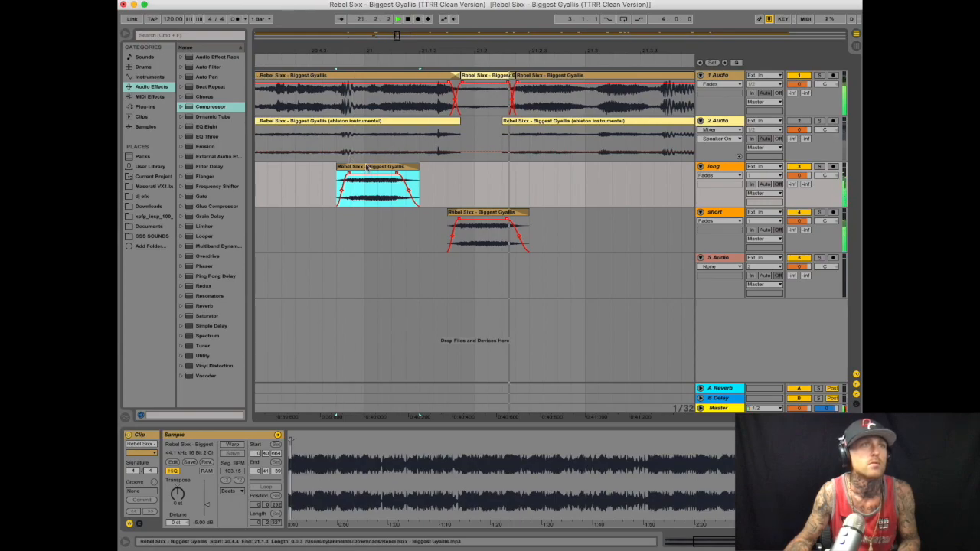
left_click_drag(366, 166, 381, 166)
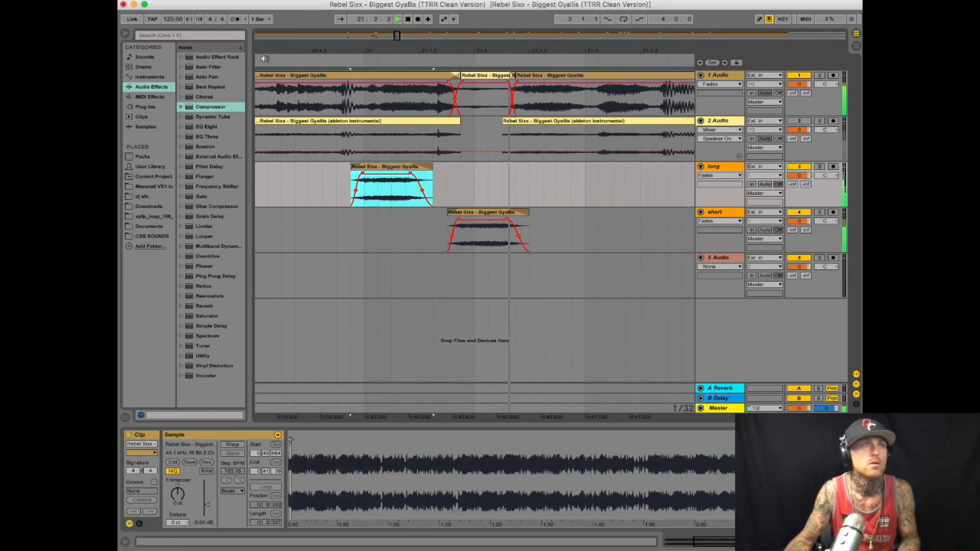
Play back the bar 21 edit and set the gain of its "long" and "short" clips together to -7 dB
mouse_move(426, 52)
left_mouse_down()
mouse_move(426, 23)
mouse_move(427, 33)
left_mouse_up()
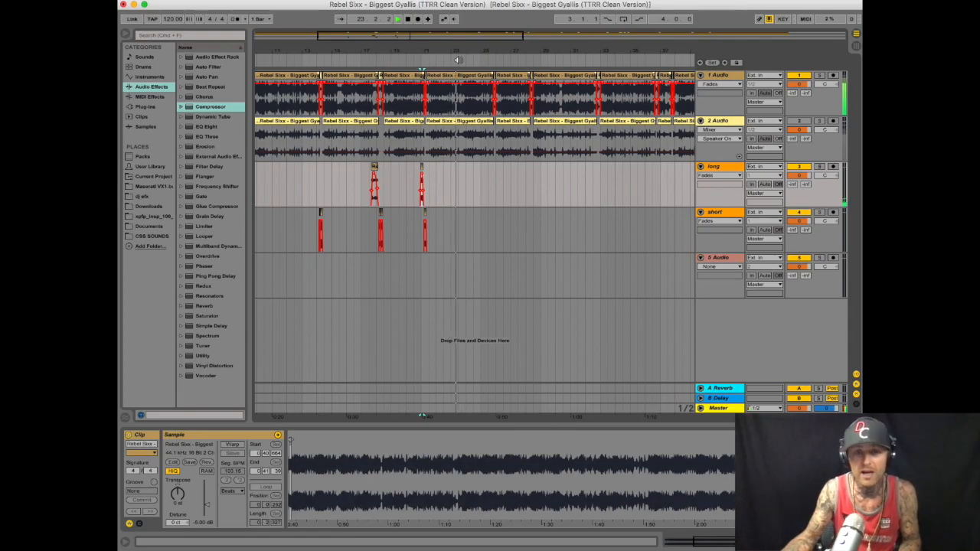
left_click(436, 231)
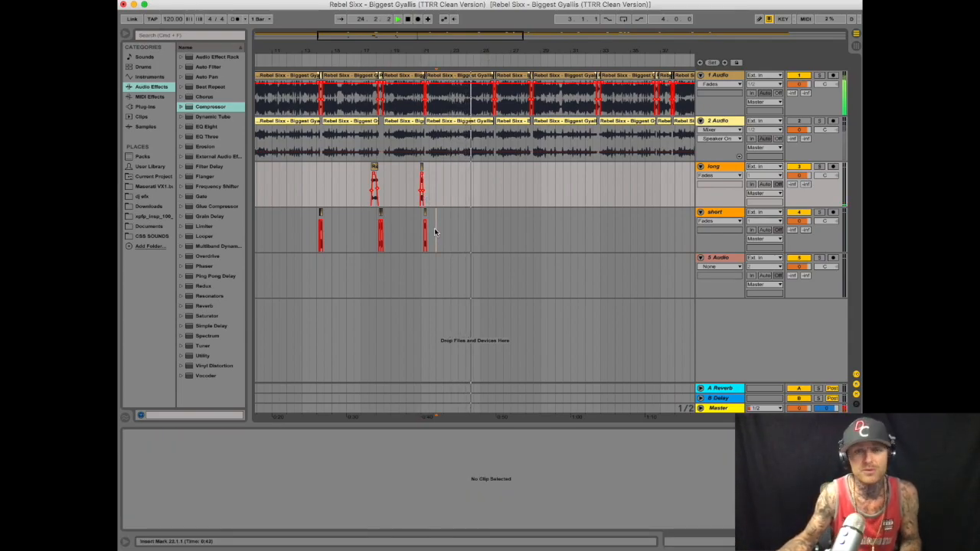
left_click(416, 57)
left_click_drag(425, 50, 426, 84)
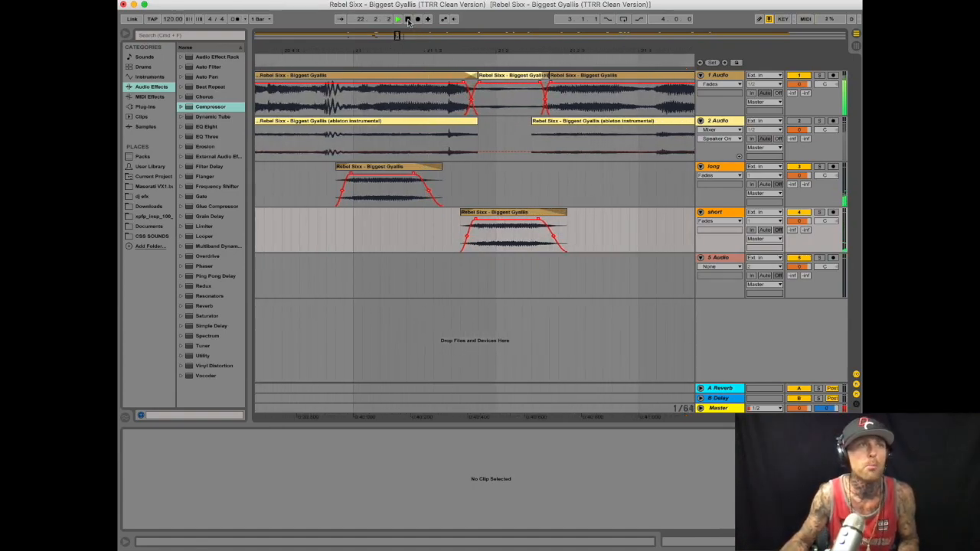
left_click(408, 20)
left_click_drag(593, 241, 326, 173)
left_click(201, 522)
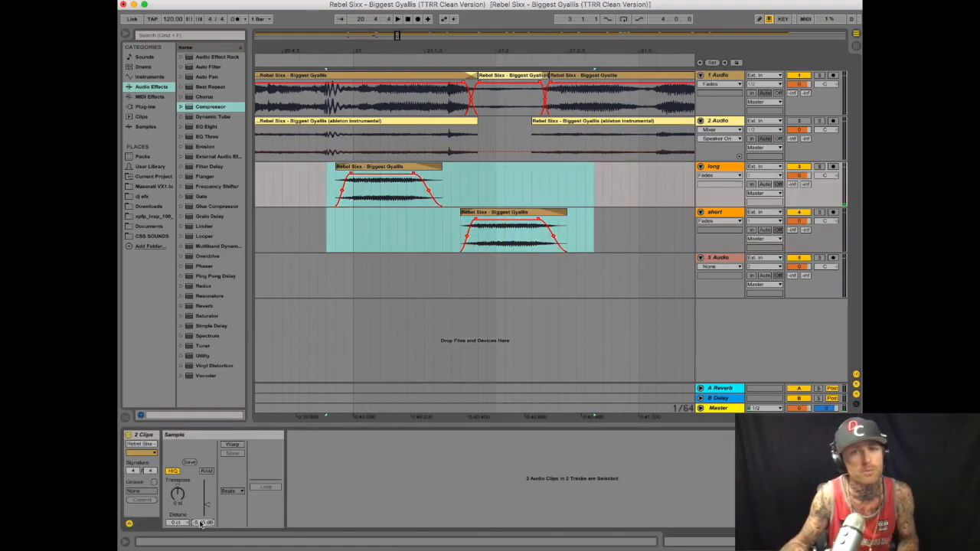
key("Return")
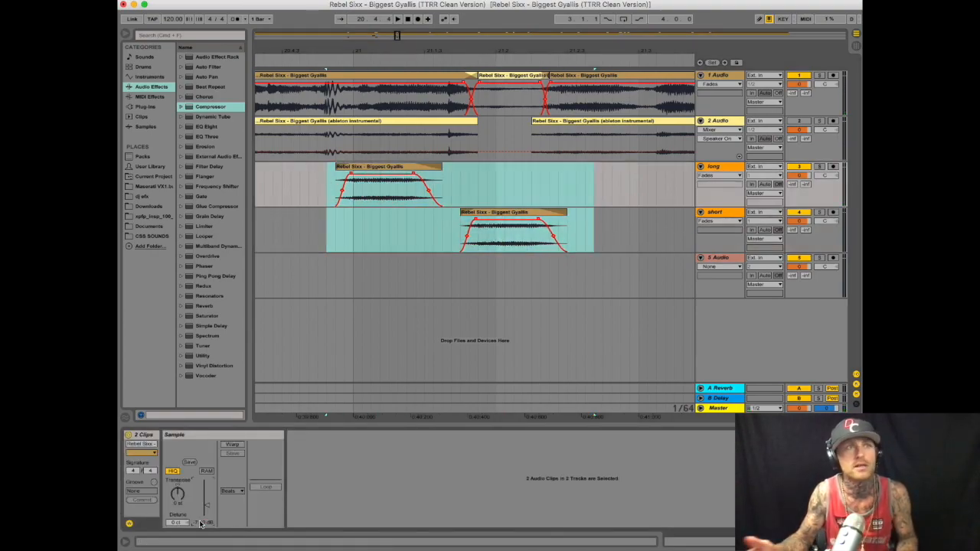
Play back the bar 21 edit again and set the gain of both effects clips to -6 dB
key("space")
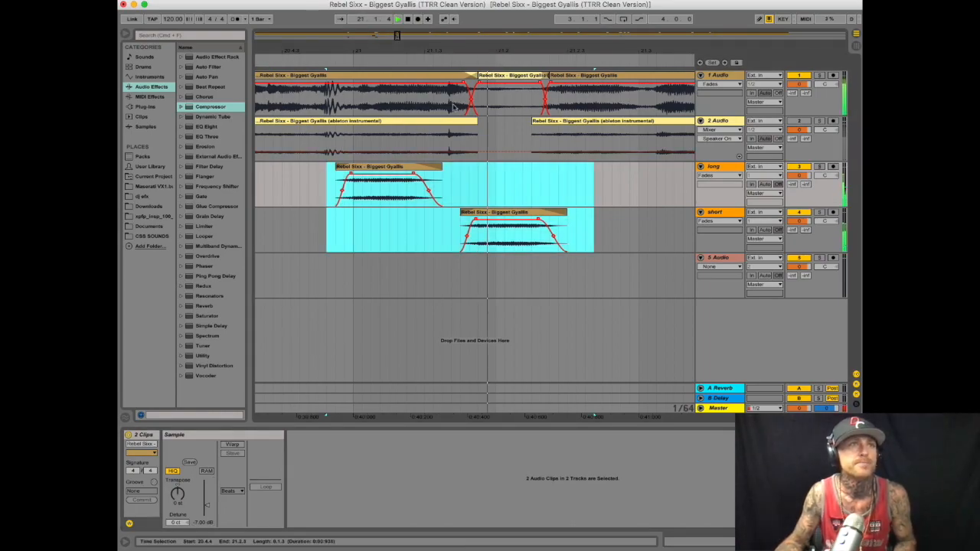
left_click(199, 523)
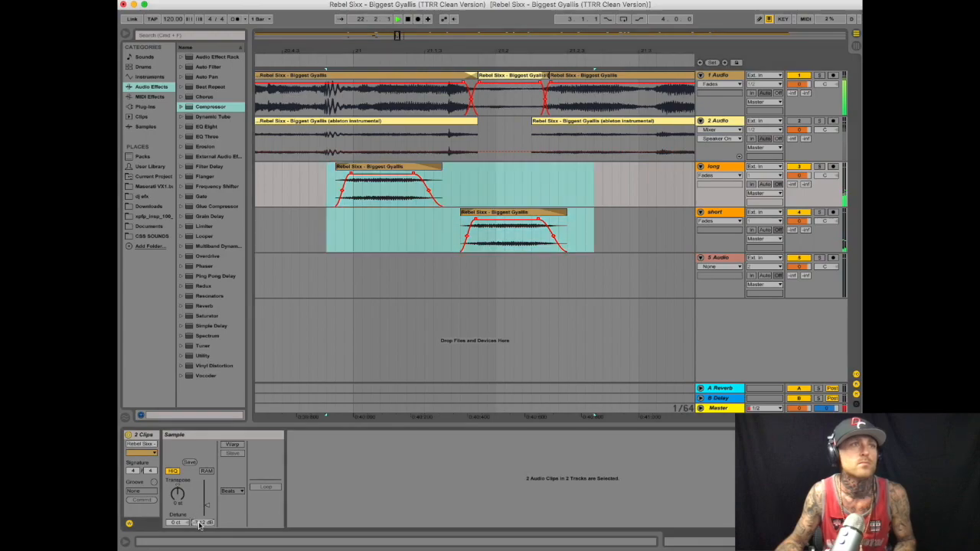
key("Return")
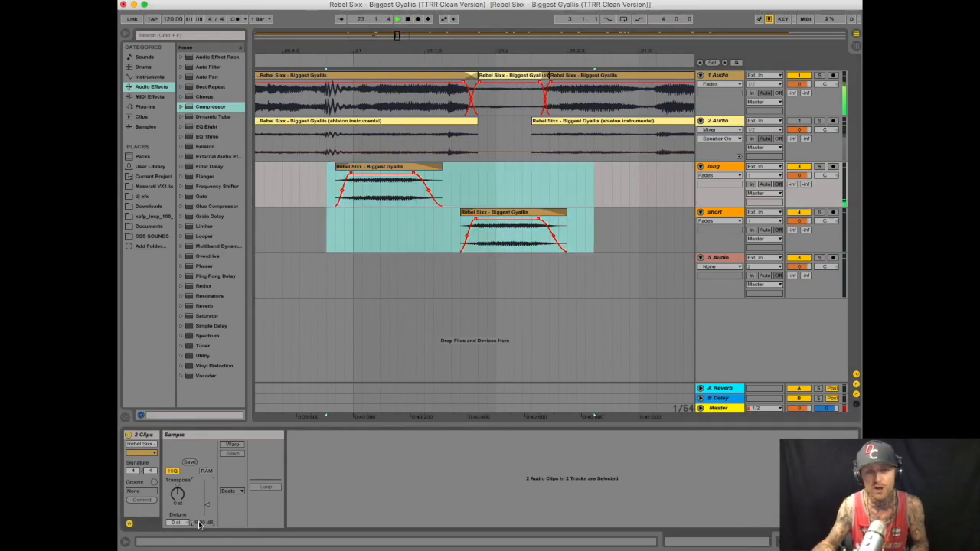
key("space")
key("space")
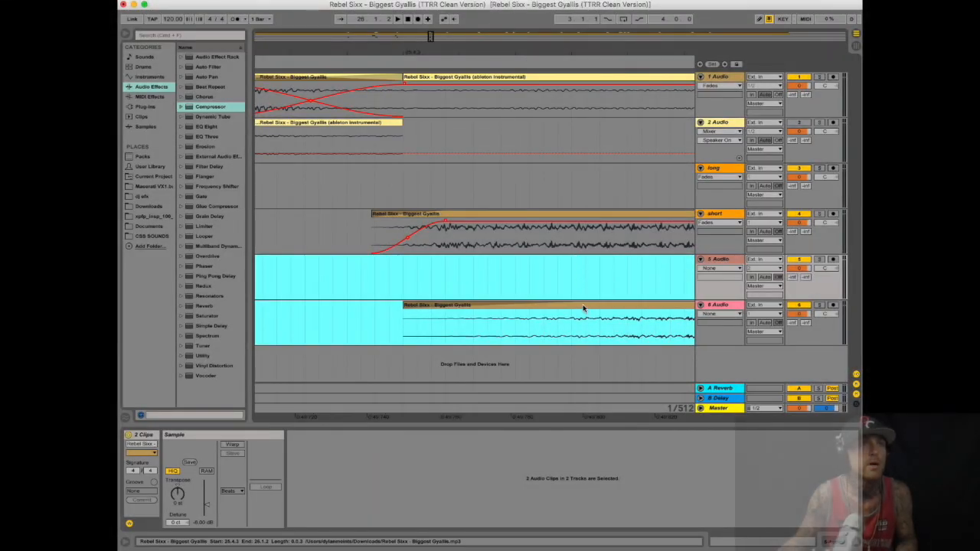
Shift the two pasted clips on 5 Audio and 6 Audio earlier, aligning the second clip's waveform with the "short" clip near 25.4
left_click_drag(583, 307, 417, 322)
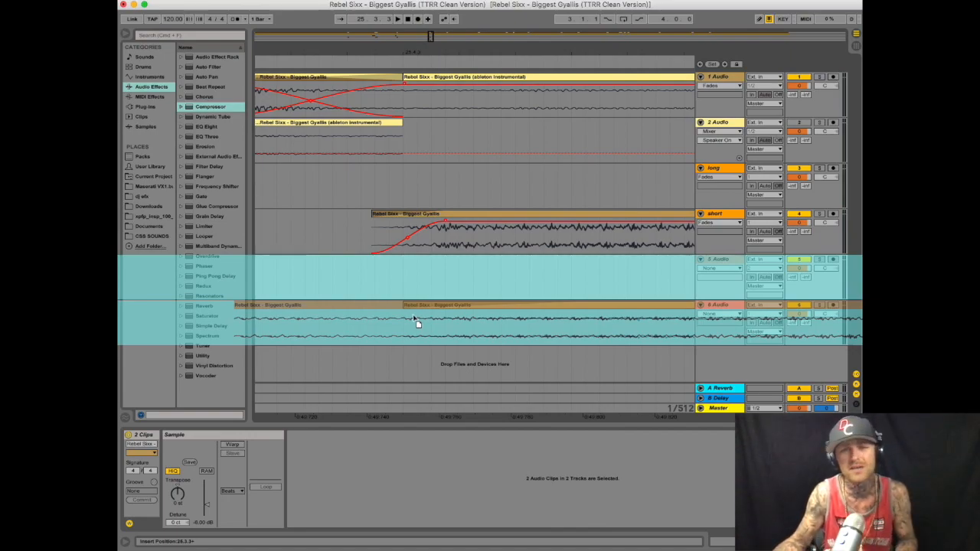
left_click_drag(416, 323, 410, 316)
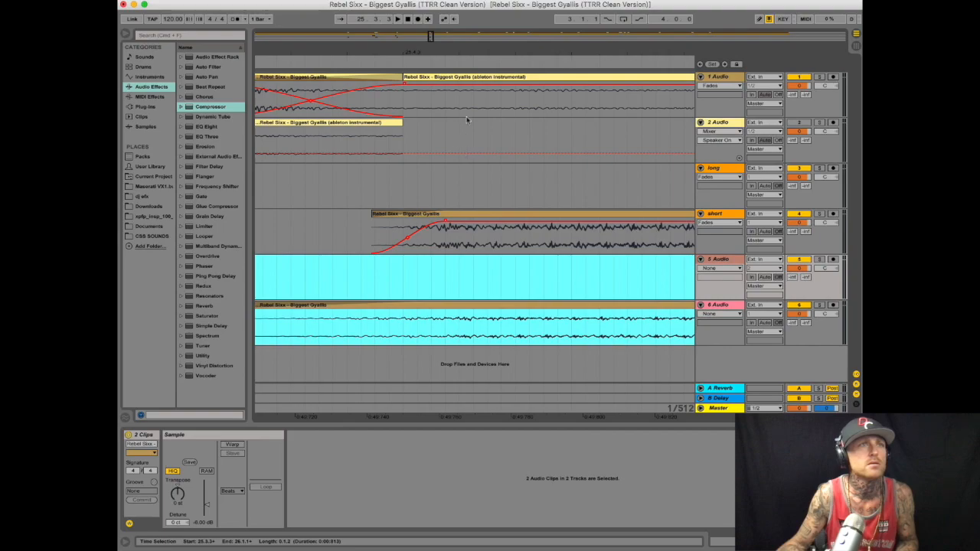
left_click_drag(481, 51, 399, 50)
left_click_drag(579, 50, 578, 96)
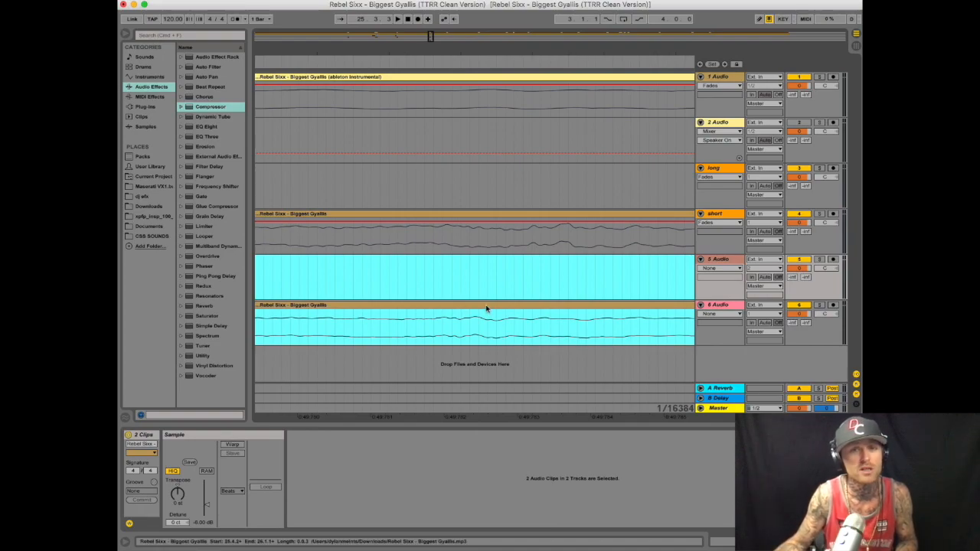
left_click(566, 310)
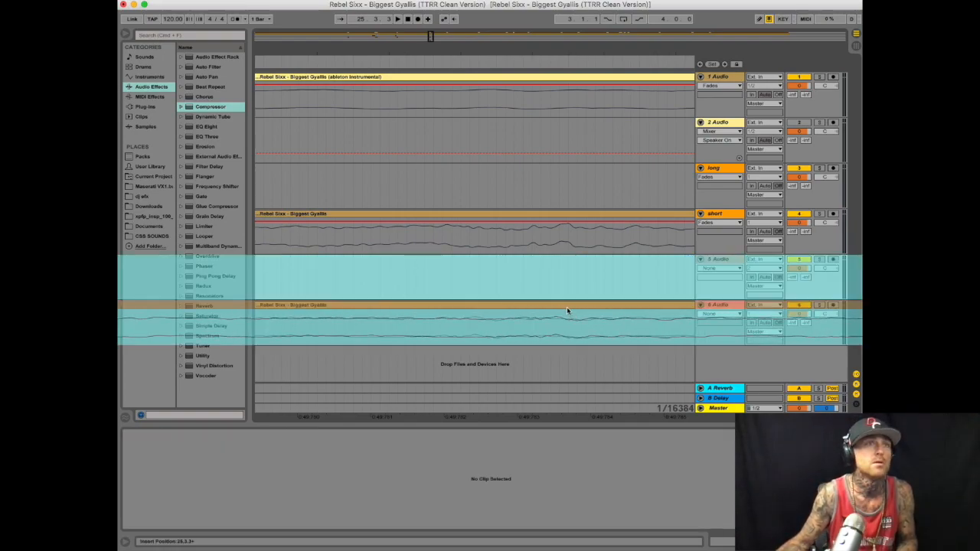
left_click_drag(568, 310, 565, 309)
left_click_drag(570, 52, 570, 14)
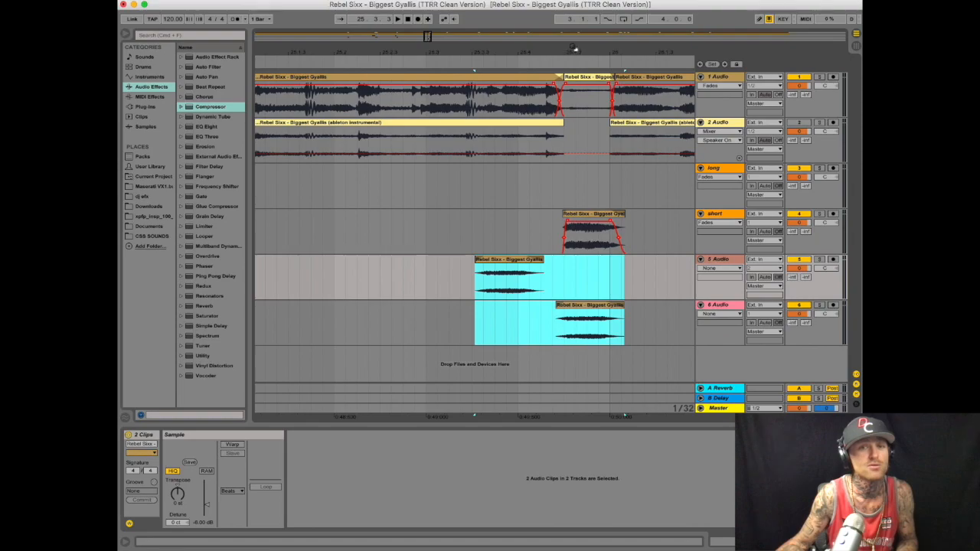
Move the two aligned clips up one track onto "short" and 5 Audio, and delete the original "short" clip near 25.4
left_click_drag(584, 288, 594, 214)
left_click(593, 215)
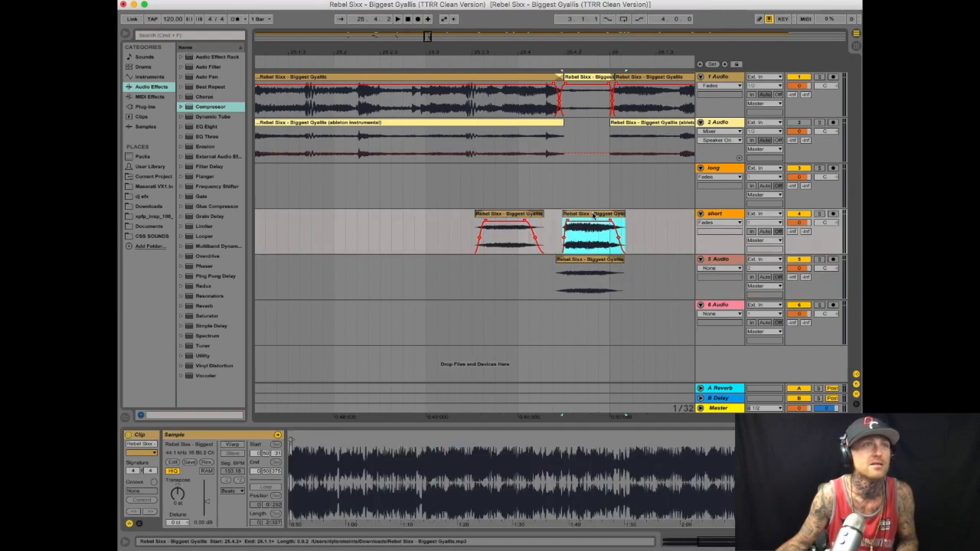
key("Delete")
Play back the edits from bar 21 onward and examine the crossfaded instrumental section around 28.2
left_click(297, 58)
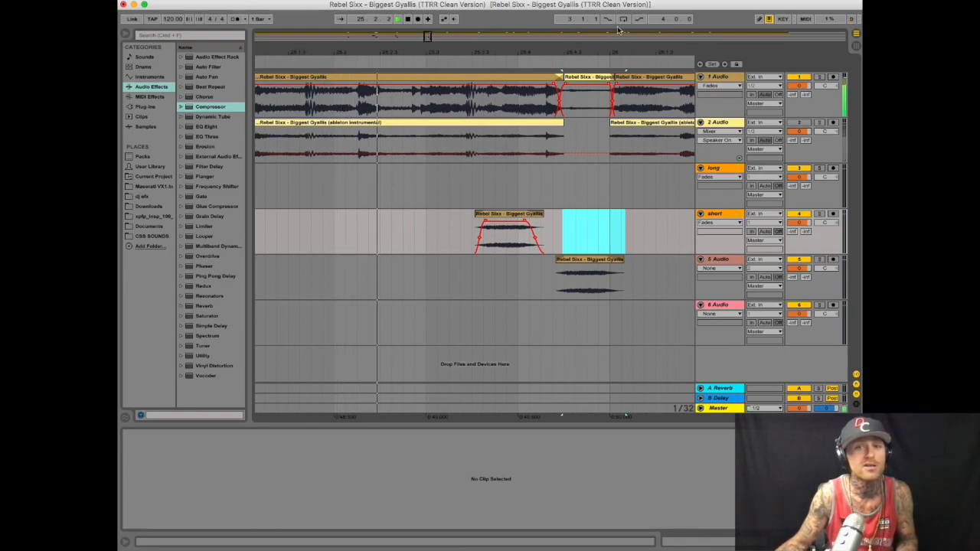
left_click_drag(605, 50, 426, 48)
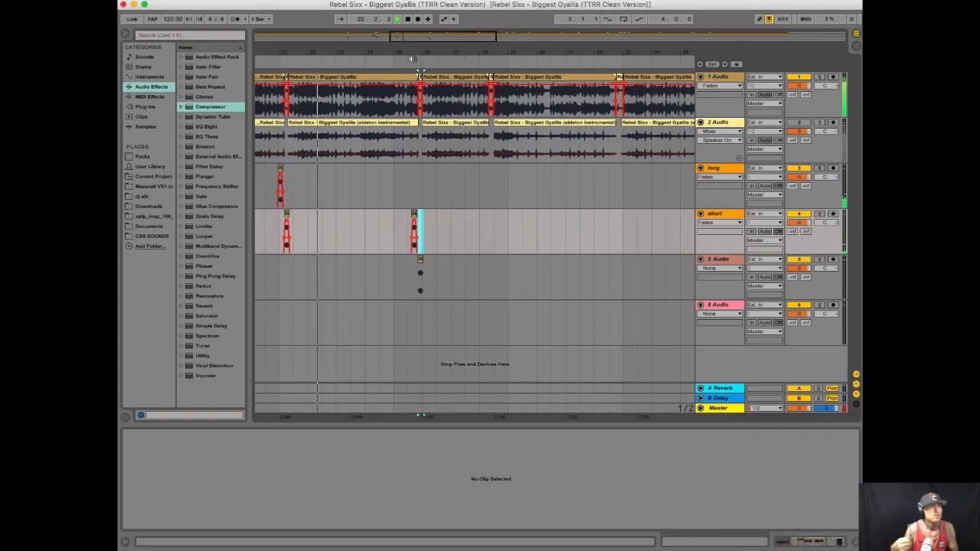
left_click_drag(491, 52, 491, 115)
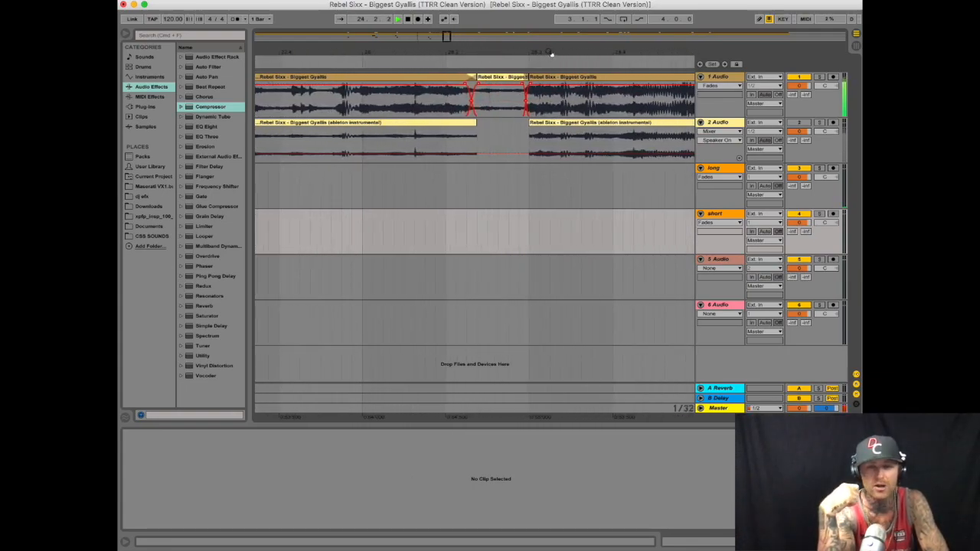
left_click_drag(550, 52, 626, 20)
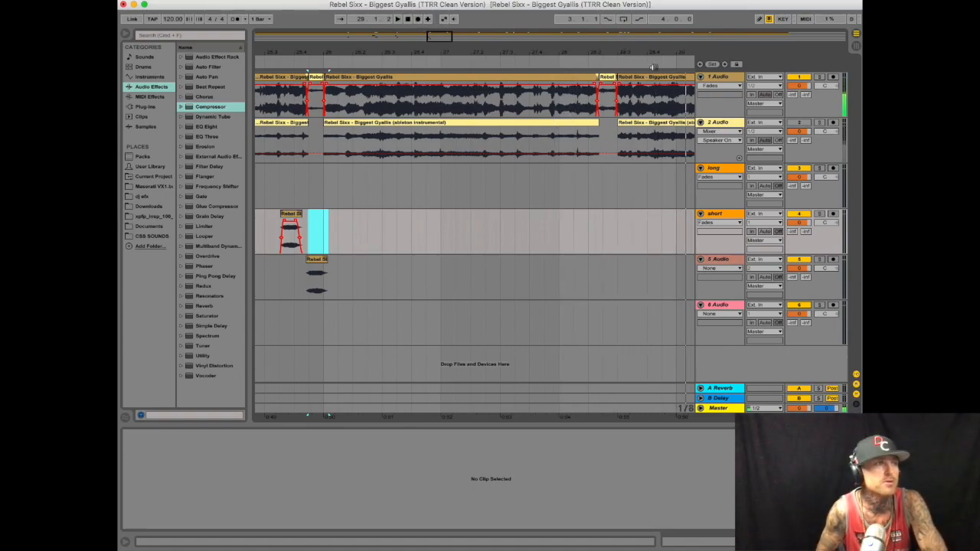
left_click_drag(627, 43, 628, 49)
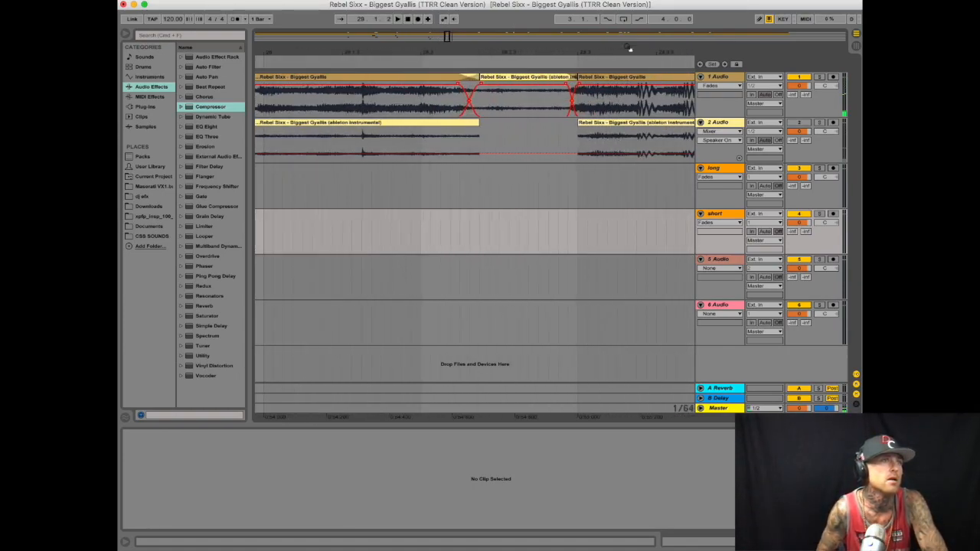
left_click(579, 88)
left_click_drag(459, 87, 479, 86)
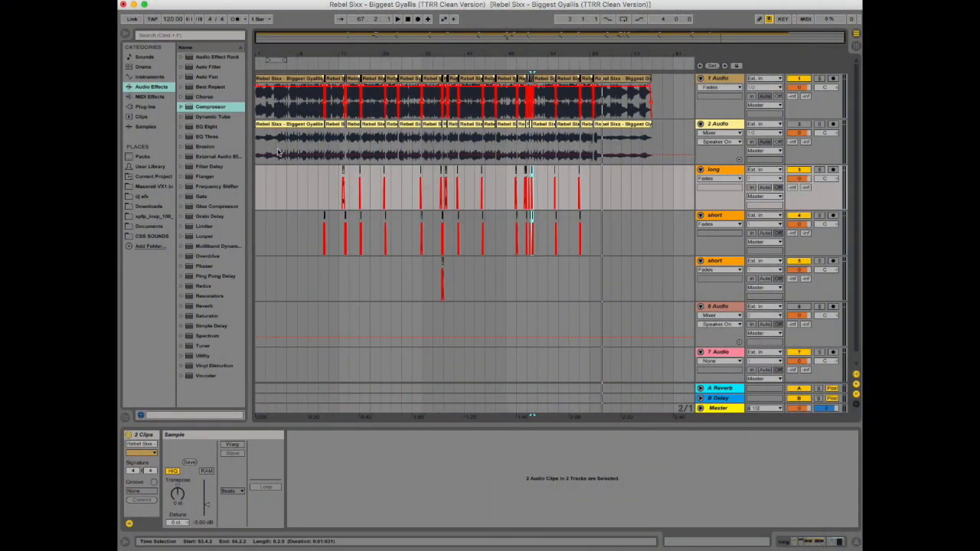
Play back the covered edits starting around bar 14 to check the effects clips
mouse_move(326, 54)
left_mouse_down()
mouse_move(334, 88)
mouse_move(334, 51)
left_mouse_up()
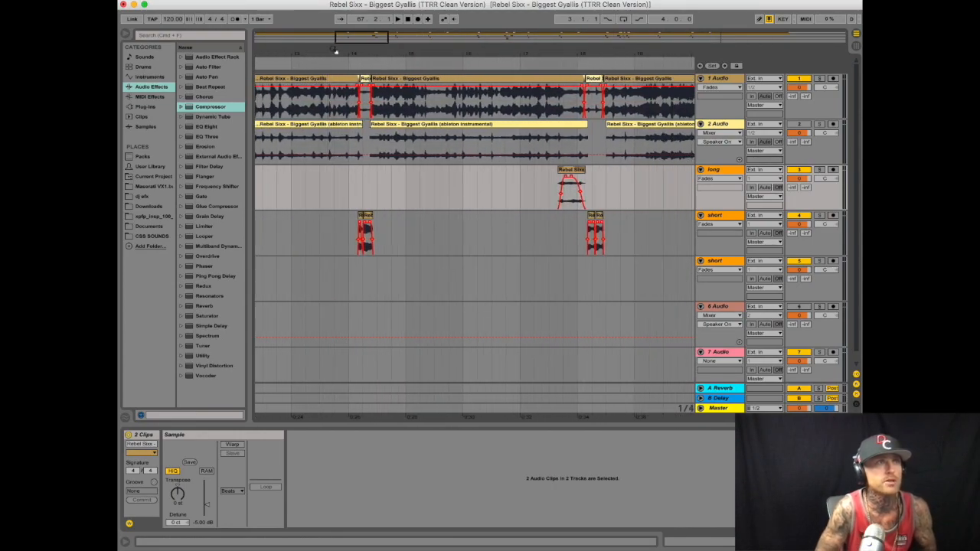
left_click_drag(410, 51, 388, 48)
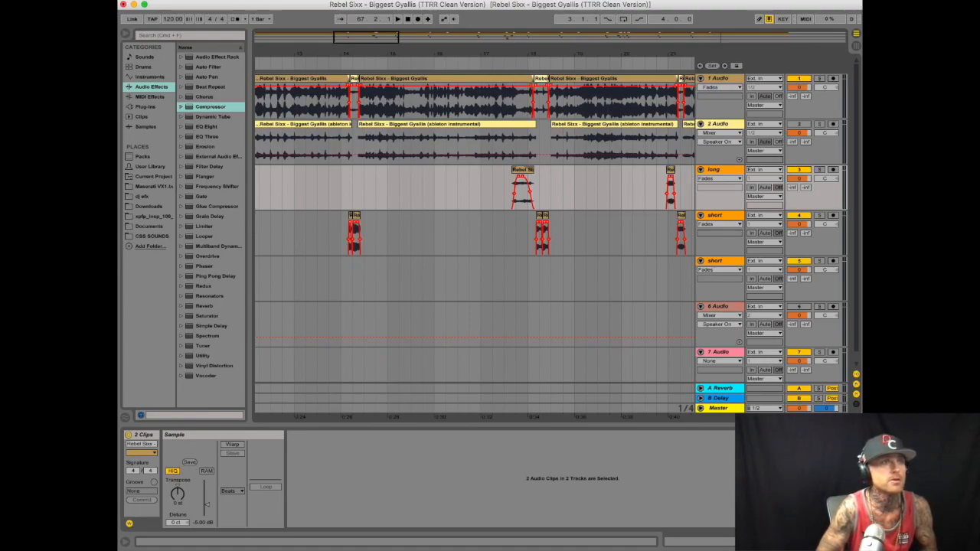
left_click_drag(565, 56, 514, 53)
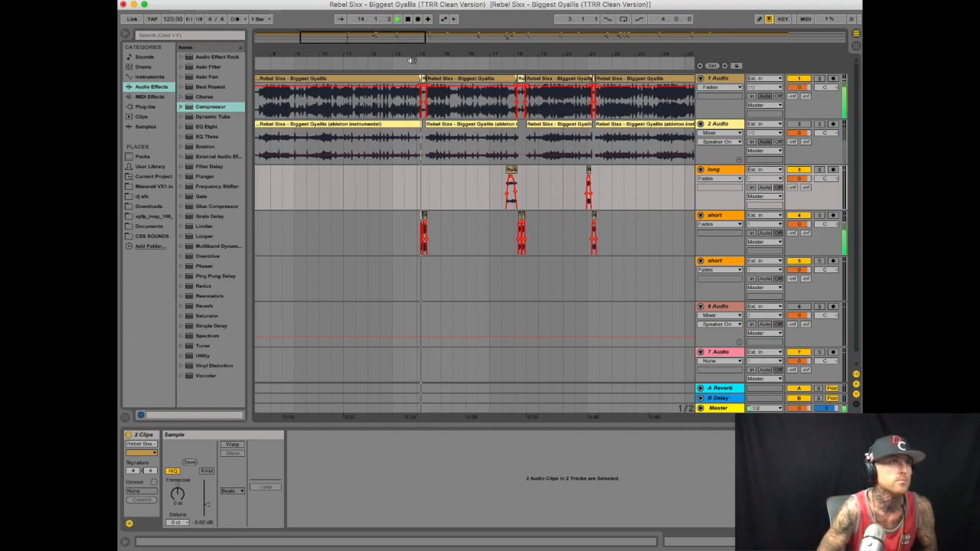
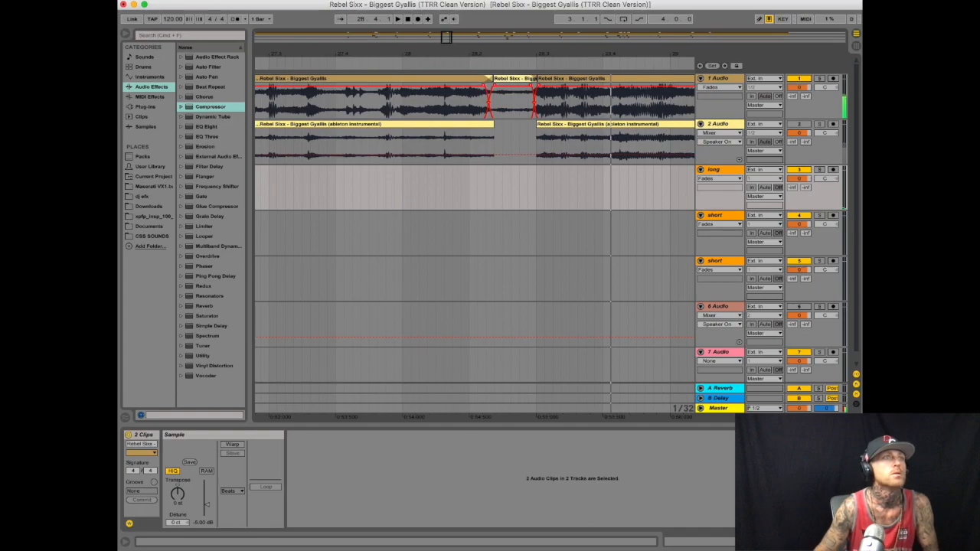
Place the DJ_SWIVEL_fx_gunshot_03 sample at 28.2.2 on the "long" track, and move it to the first "short" track
key("space")
left_click_drag(499, 167, 494, 200)
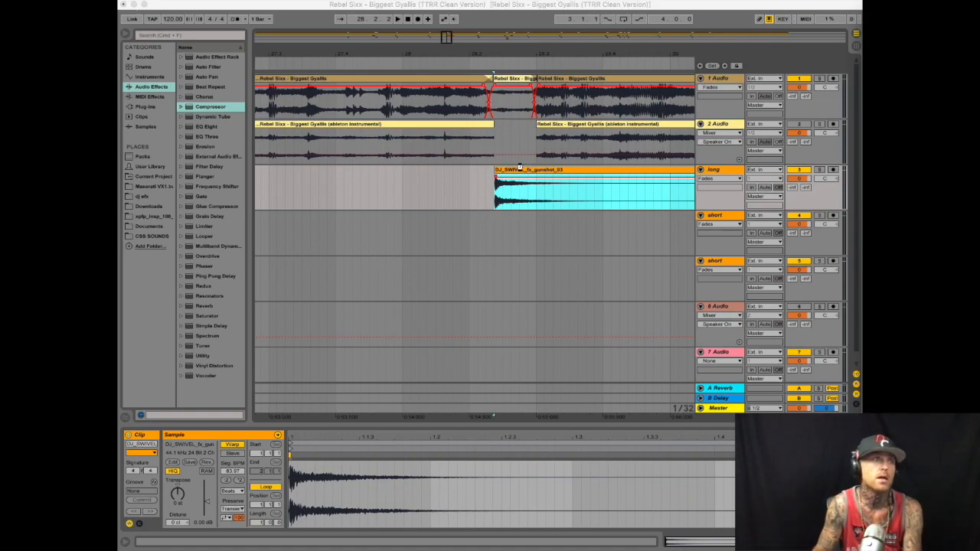
left_click(526, 170)
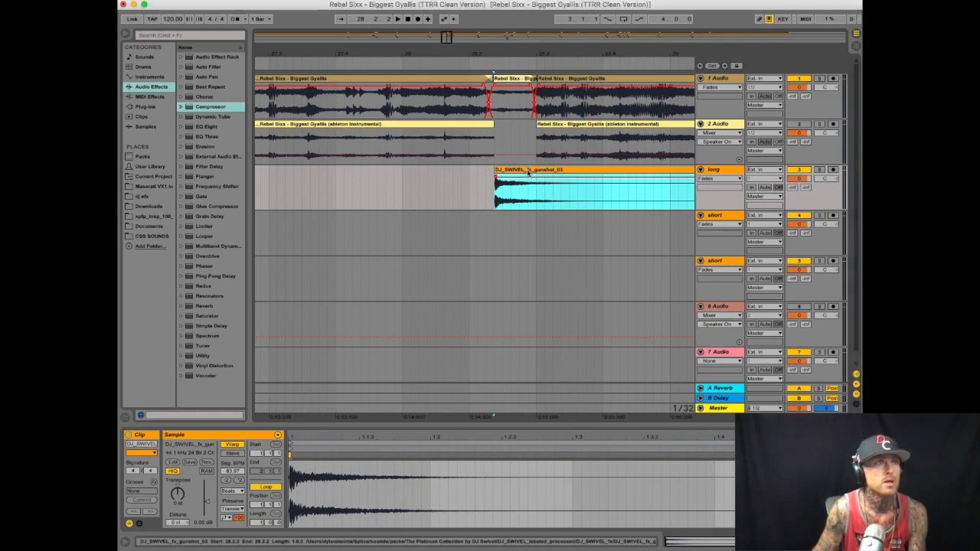
left_click_drag(533, 173, 532, 234)
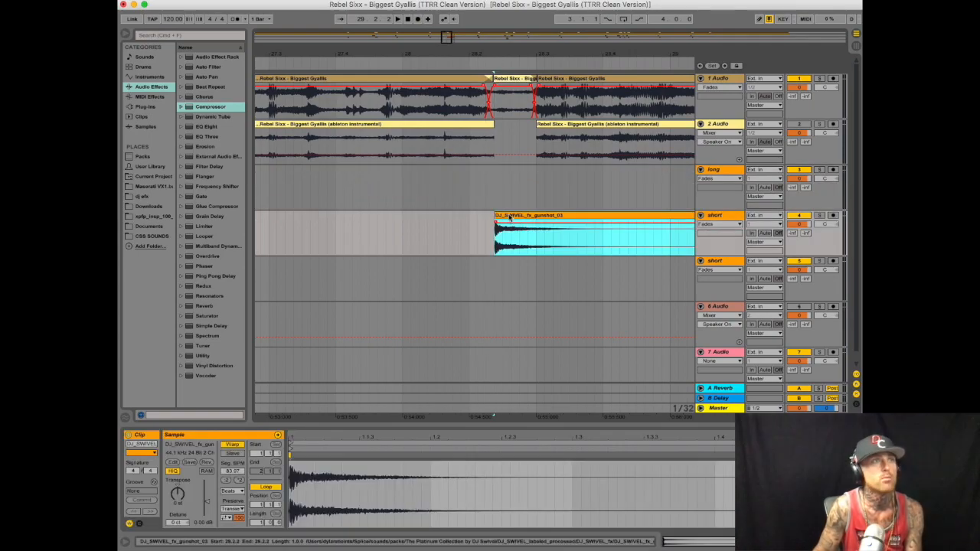
Paste a copy of the DJ_SWIVEL_fx_gunshot_03 clip at 28.1.3 on the "long" track and set its gain to -6 dB
left_click(468, 191)
left_click(446, 196)
key("ctrl+v")
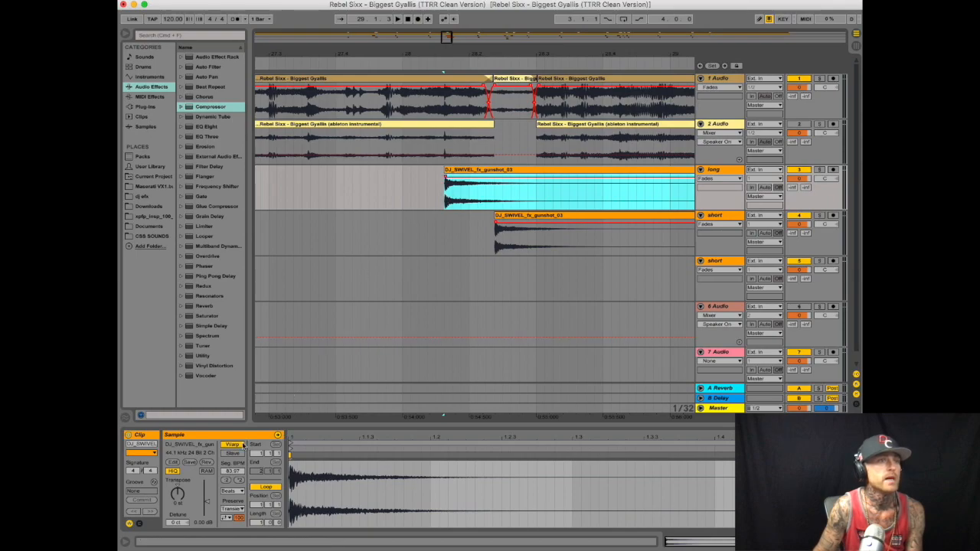
left_click(200, 525)
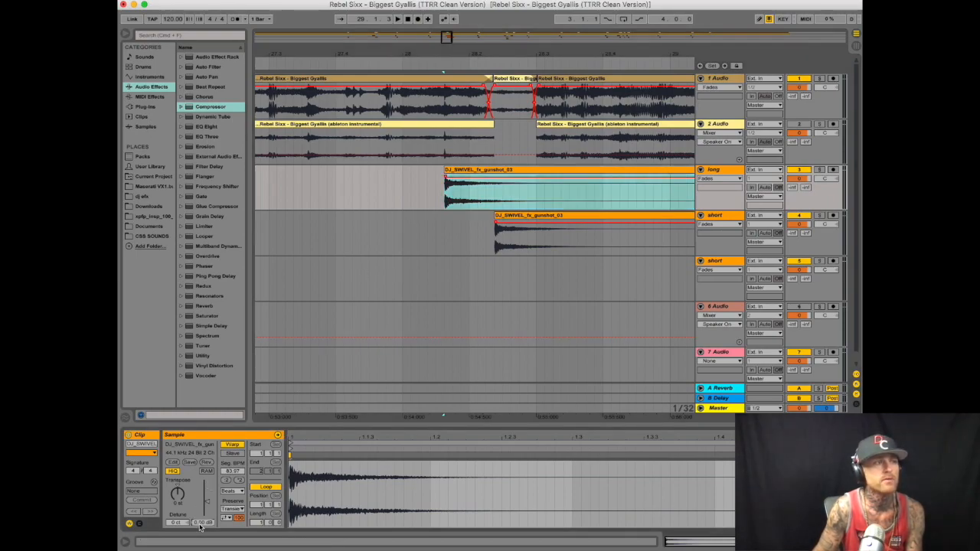
key("Return")
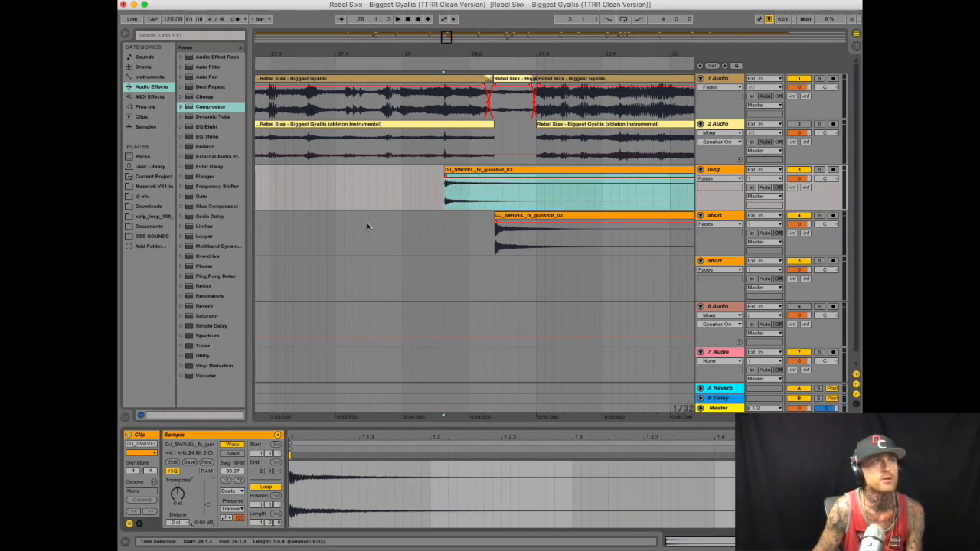
Set the gain of the gunshot clip on the first "short" track to -2 dB and play back both effects
left_click(515, 215)
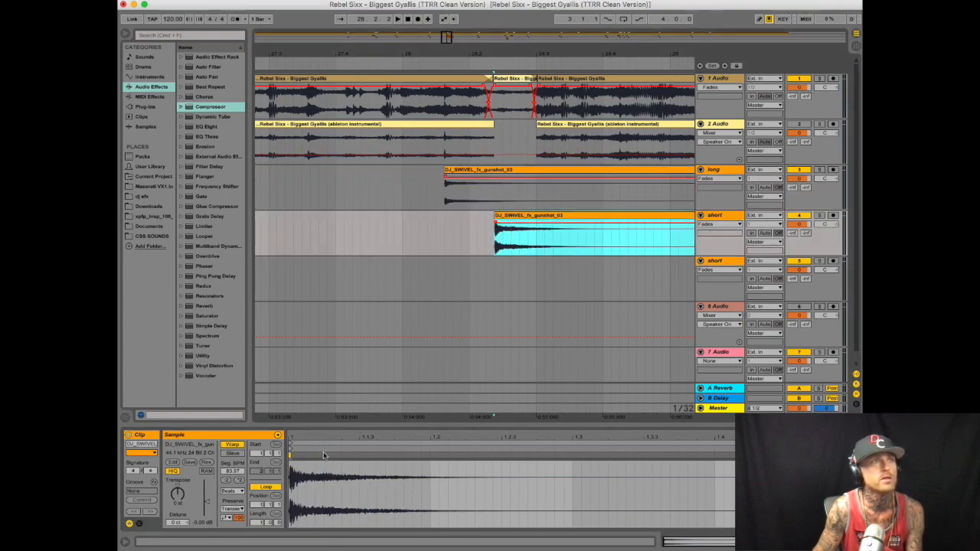
left_click(199, 523)
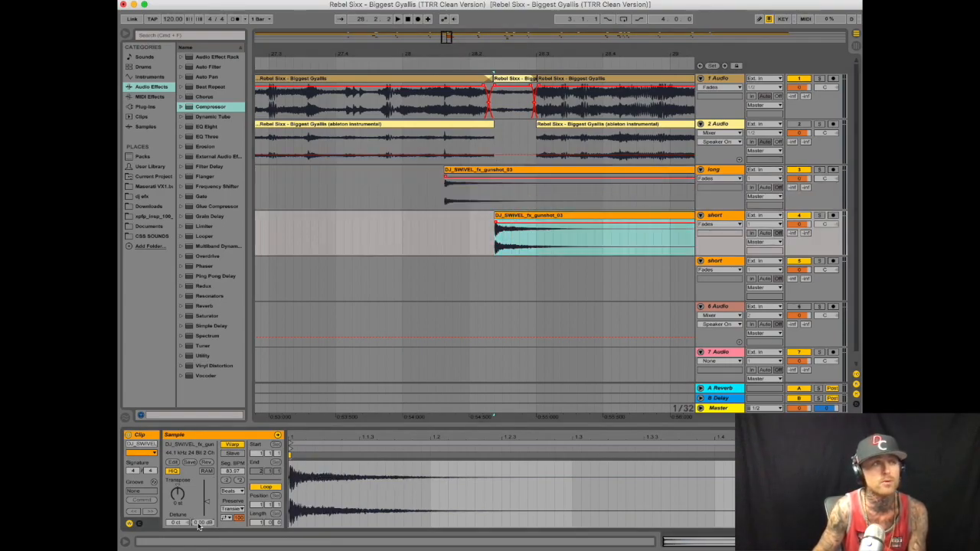
type("-2")
key("Return")
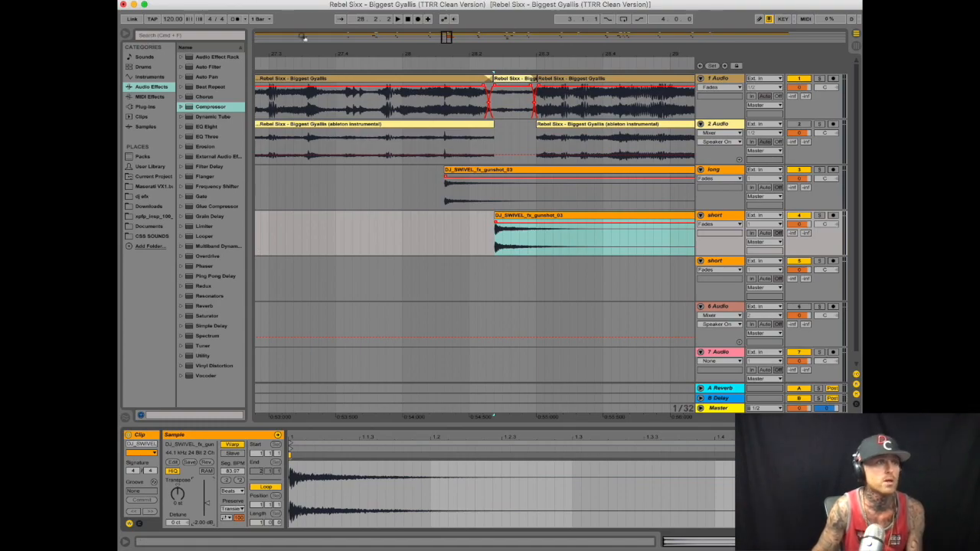
left_click(321, 62)
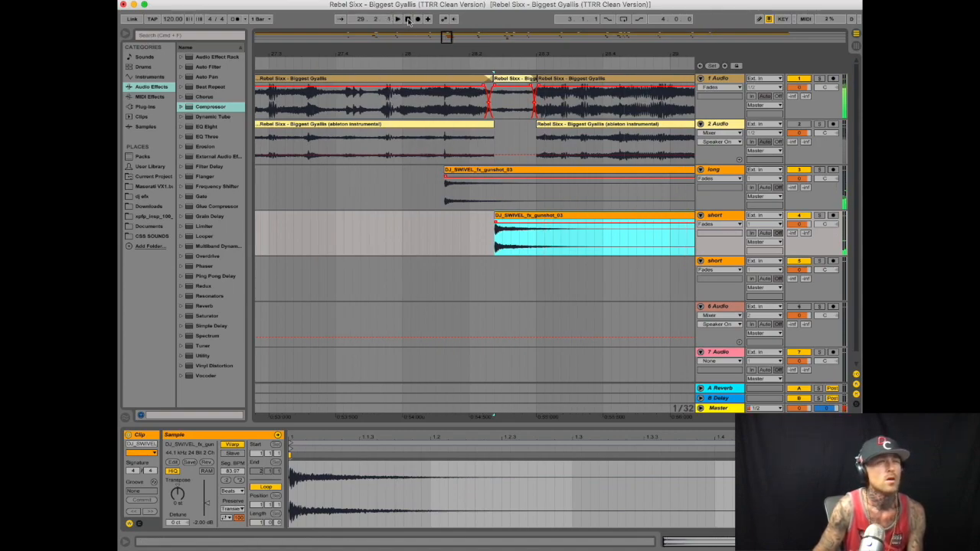
Reset the gain of both gunshot clips around 28.2 to 0 dB
left_click(491, 171, "shift")
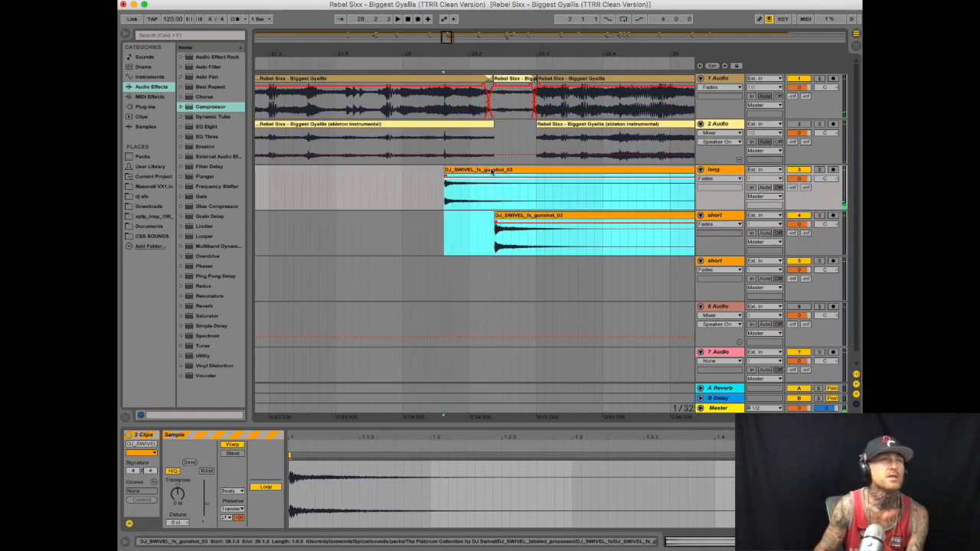
left_click(204, 521)
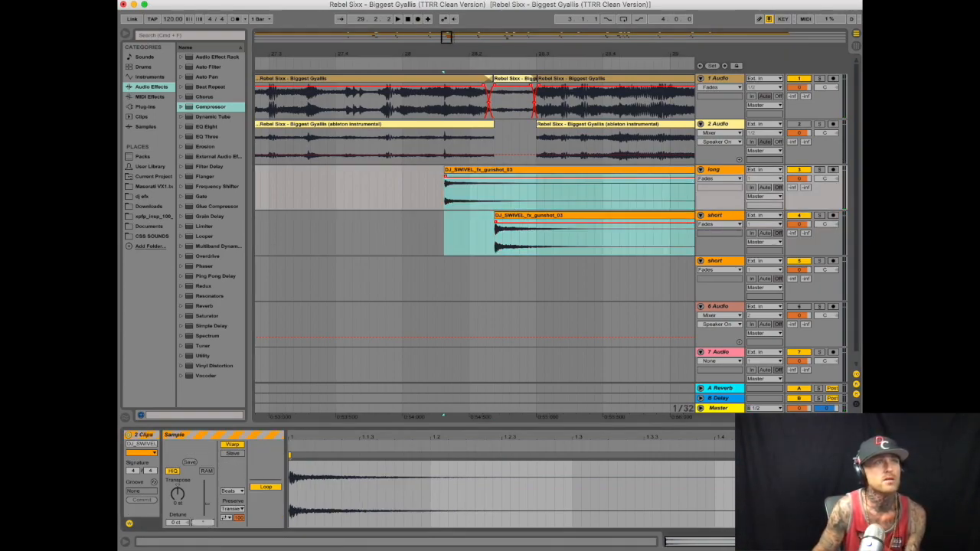
key("Return")
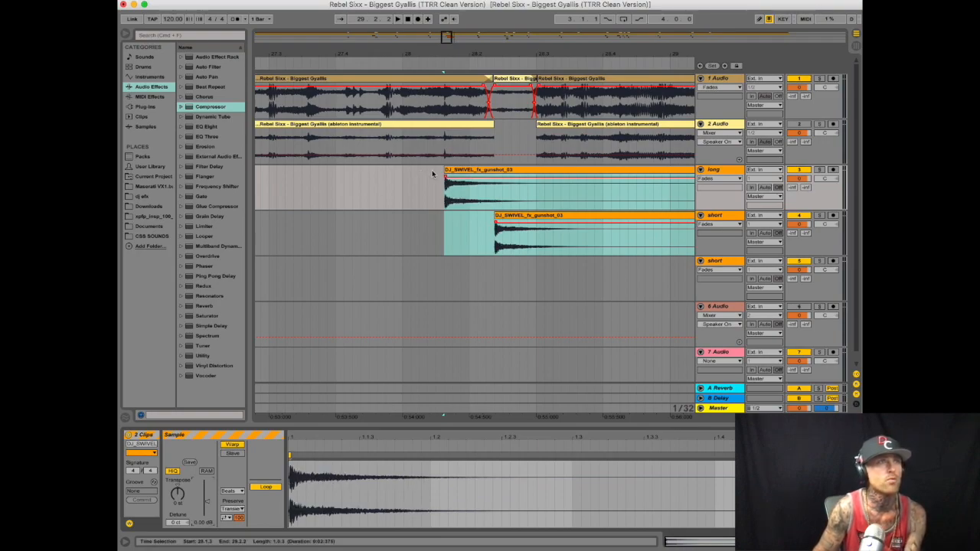
Set the gain of the gunshot clip on the "long" track to -4 dB and play back the section around bar 28
left_click(474, 171)
left_click(200, 524)
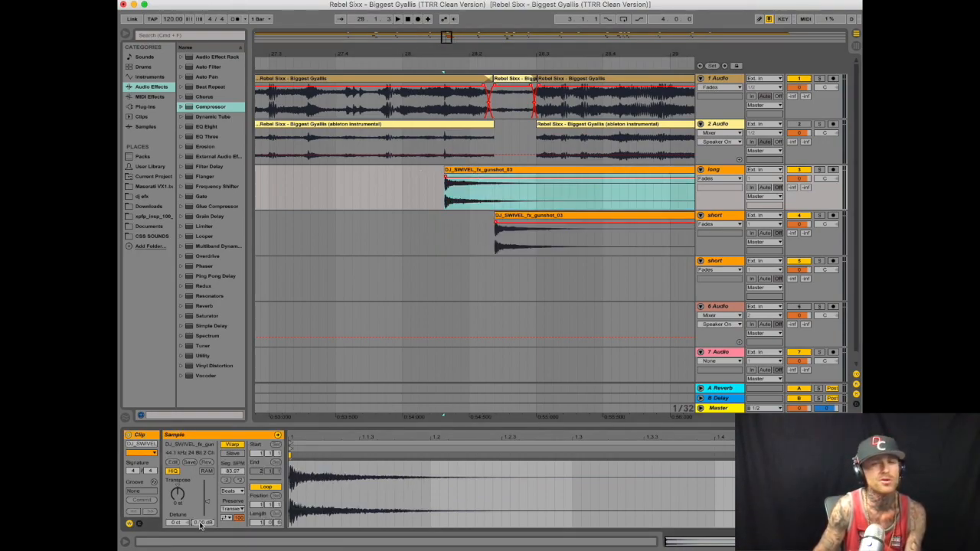
key("Return")
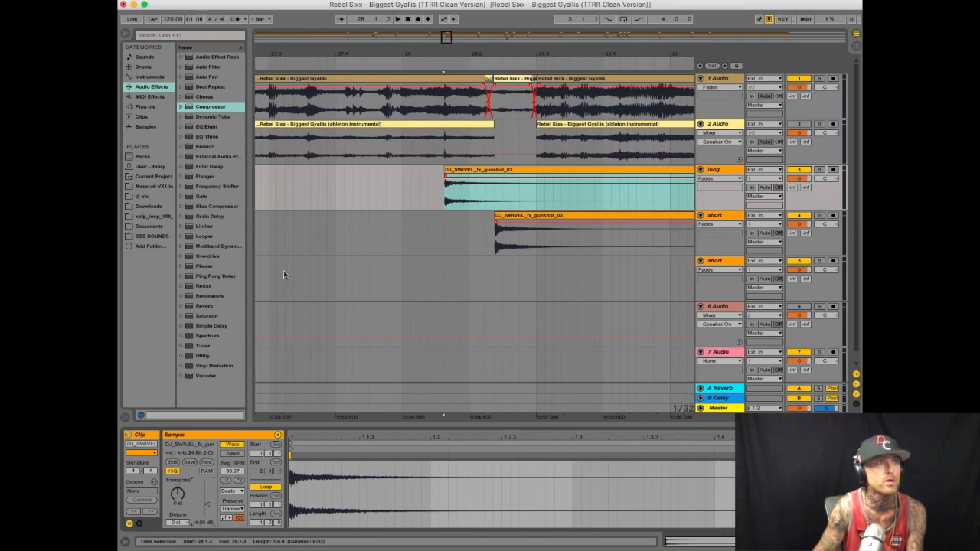
left_click(316, 60)
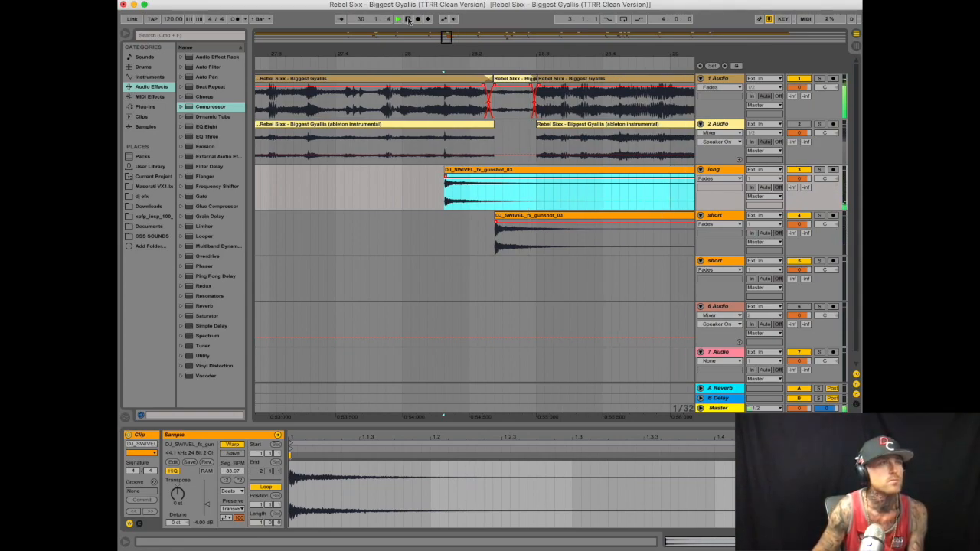
left_click_drag(374, 53, 374, 55)
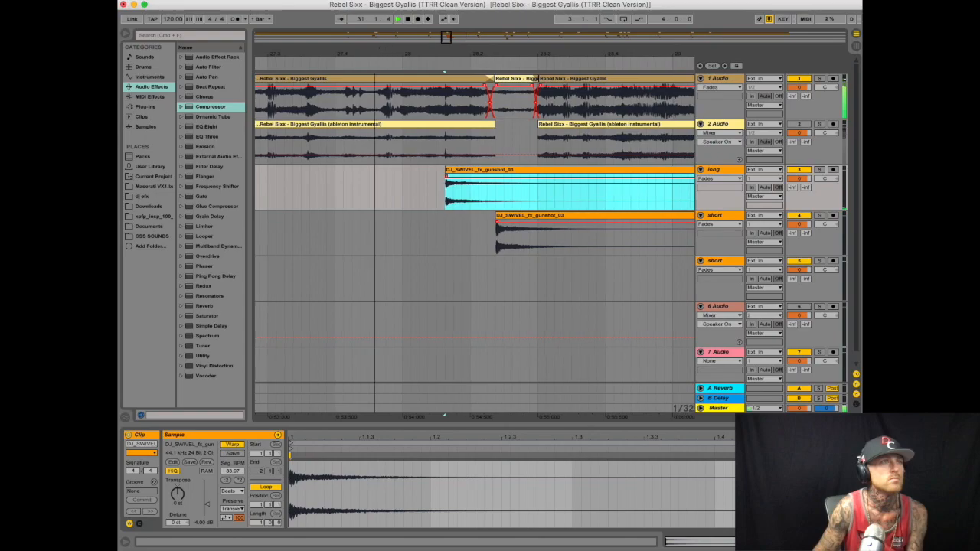
left_click_drag(524, 53, 590, 73)
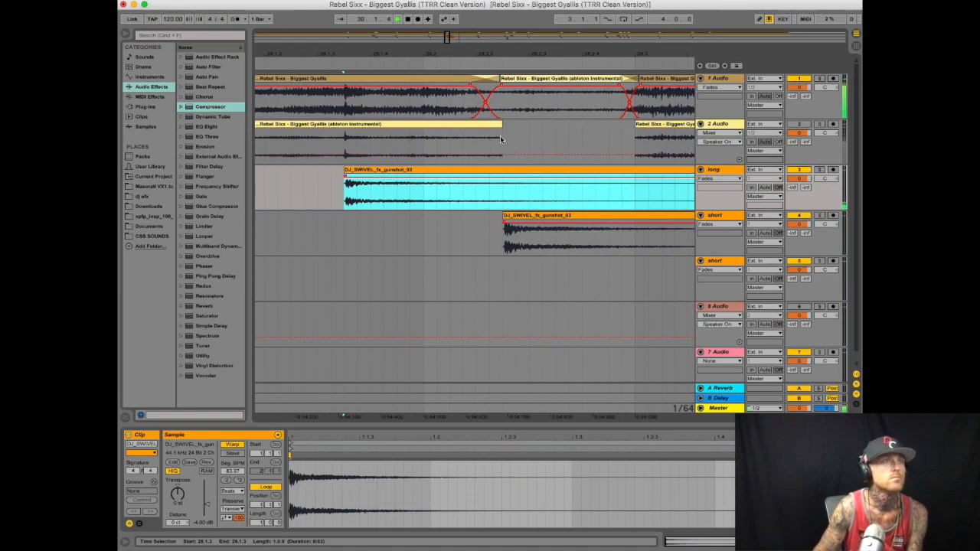
Delete both DJ_SWIVEL_fx_gunshot_03 clips from the first "short" and "long" tracks
left_click(530, 215)
key("Delete")
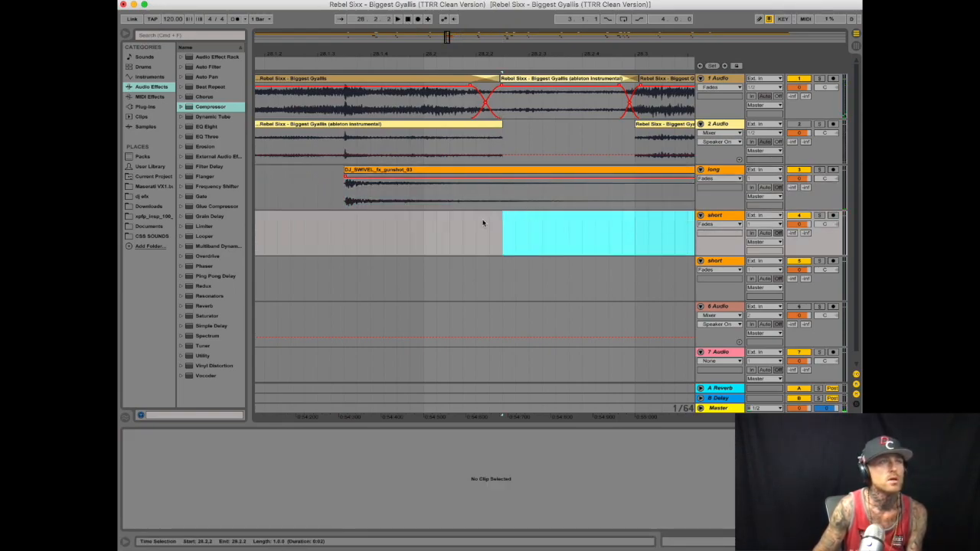
left_click(416, 171)
key("Delete")
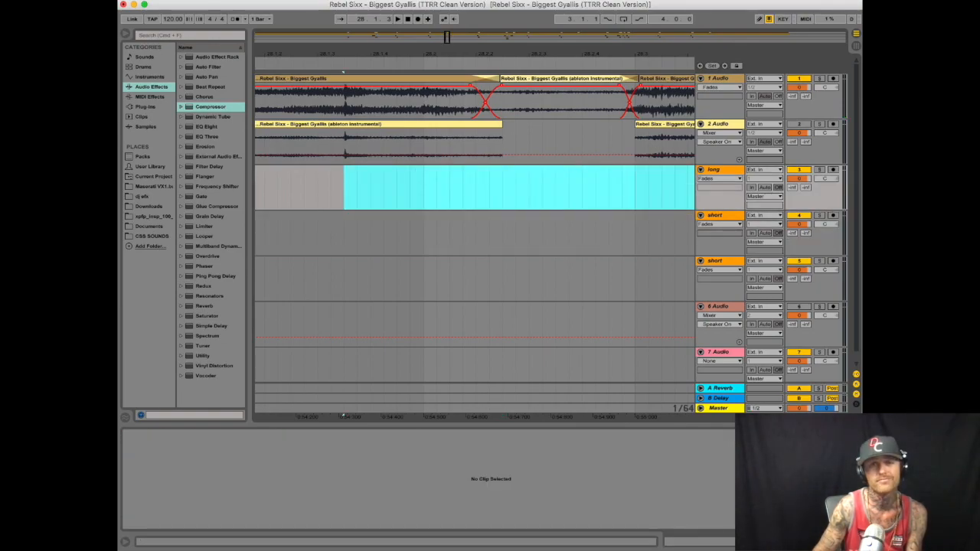
Place the GunshotShotgun_BW.58017 sample at 28.2.2 on the first "short" track, and paste a copy at 28.1.3 on the "long" track
left_click_drag(857, 195, 528, 215)
left_click(517, 175)
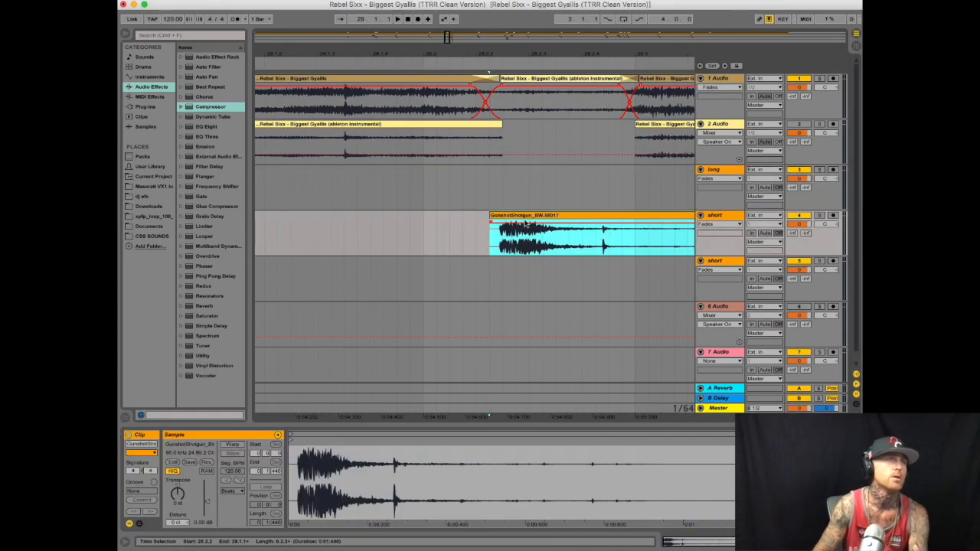
left_click(343, 192)
key("super+v")
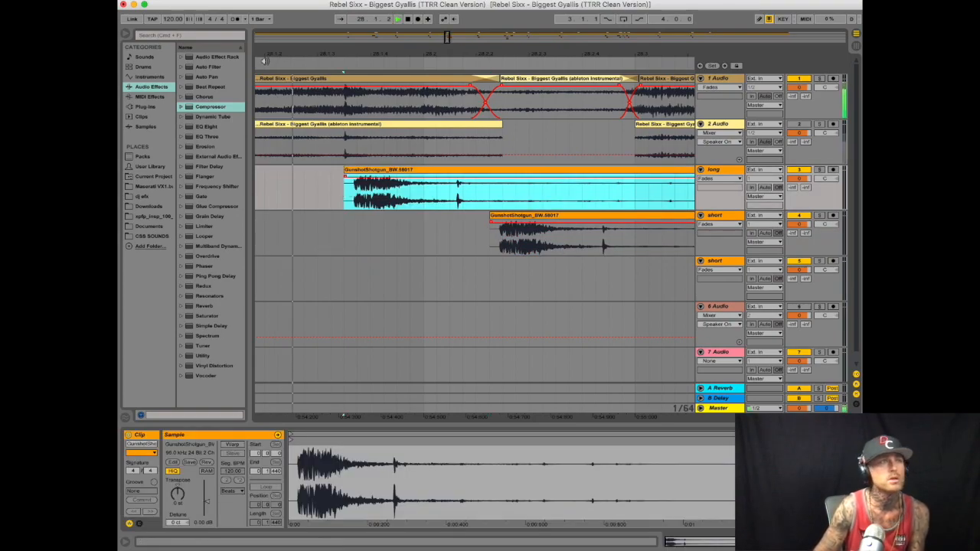
Play back the section around bar 28 to check the two shotgun effects
left_click_drag(510, 55, 496, 26)
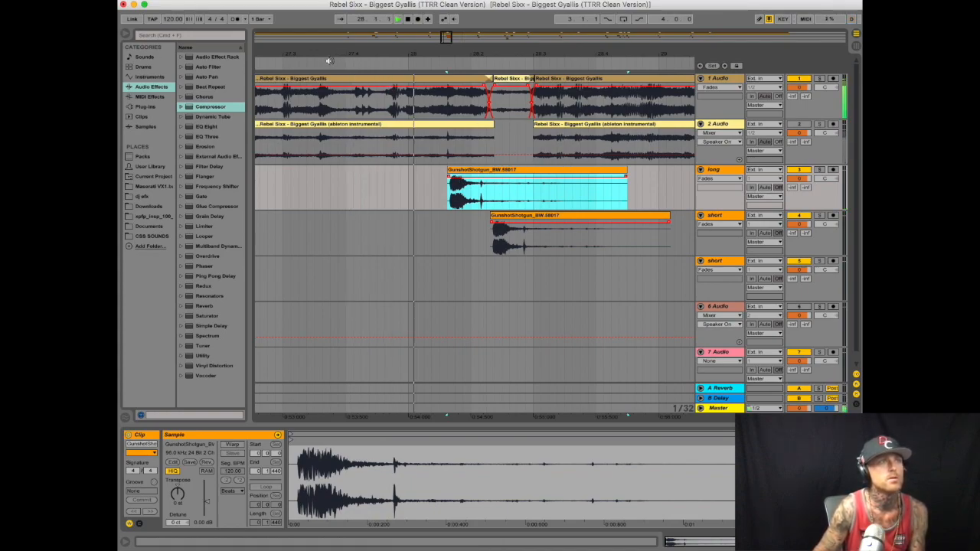
left_click(409, 21)
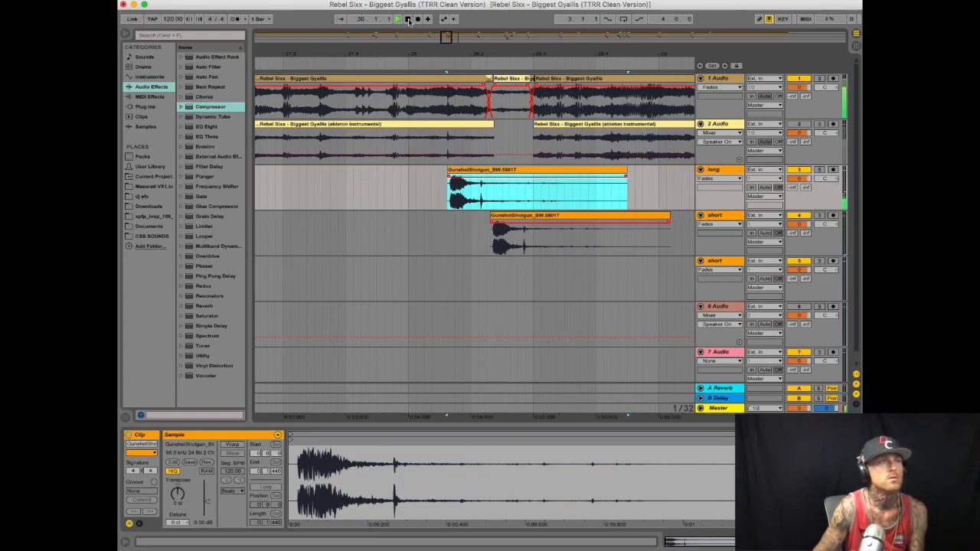
left_click_drag(528, 57, 362, 65)
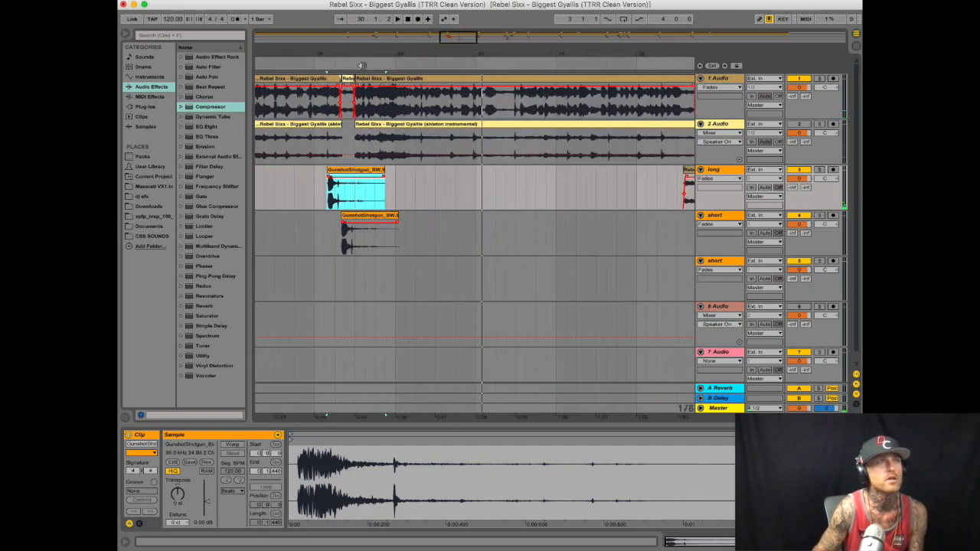
Copy the two shotgun clips together and paste them at 46.4.2 on the "long" and first "short" tracks
left_click(363, 218, "shift")
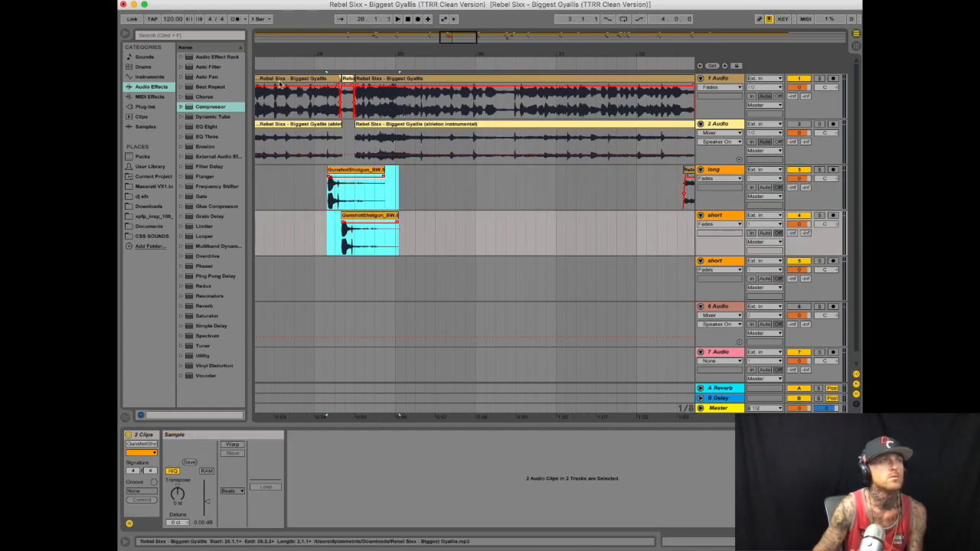
left_click_drag(337, 54, 338, 17)
left_click_drag(546, 54, 545, 132)
left_click(322, 184)
key("super+v")
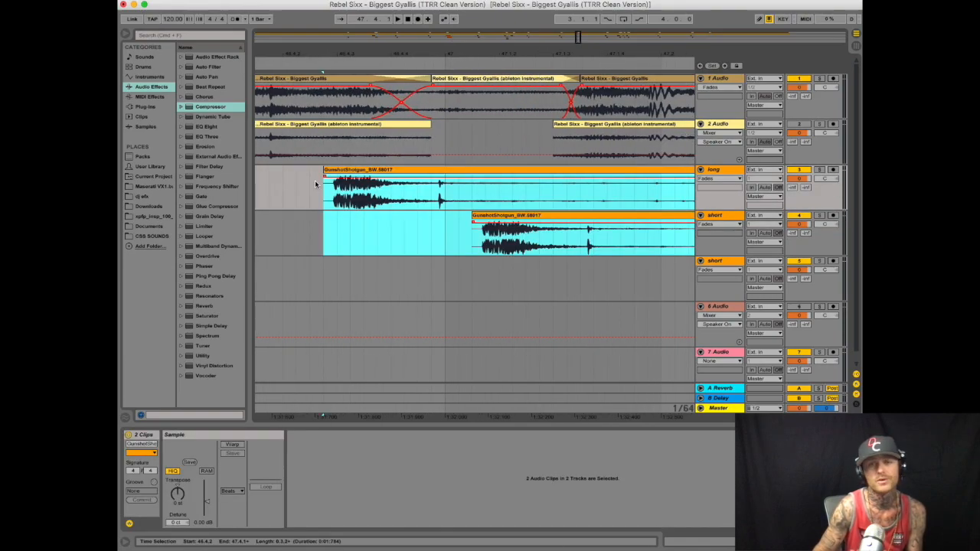
Shift the pasted shotgun clips earlier to line up with the crossfaded instrumental near bar 47, and play back the result
left_click_drag(494, 218, 446, 222)
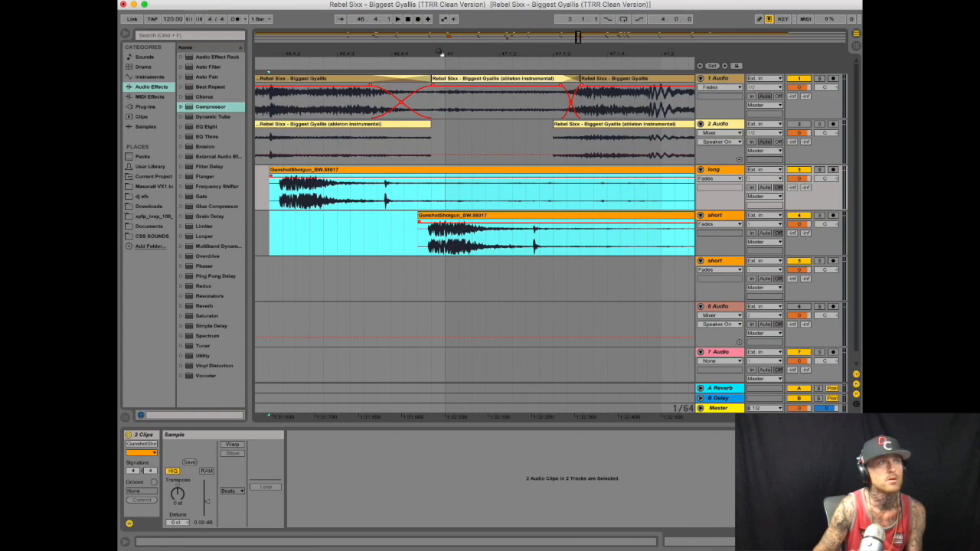
left_click_drag(442, 54, 440, 123)
left_click_drag(387, 222, 429, 222)
left_click_drag(492, 51, 492, 7)
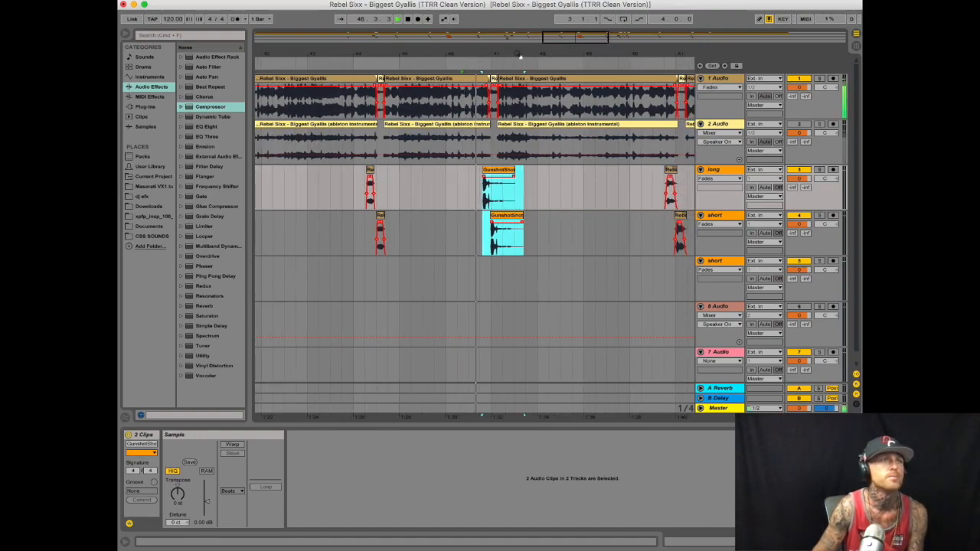
left_click_drag(410, 53, 354, 30)
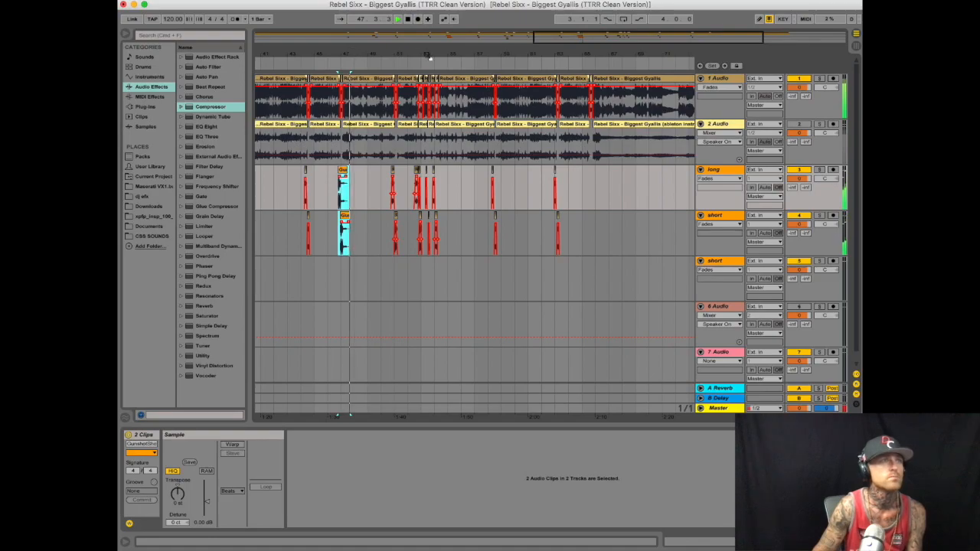
Paste the pair of shotgun clips at 65.2.4 on the "long" and first "short" tracks, and play back that section
left_click_drag(595, 52, 523, 164)
left_click(501, 193)
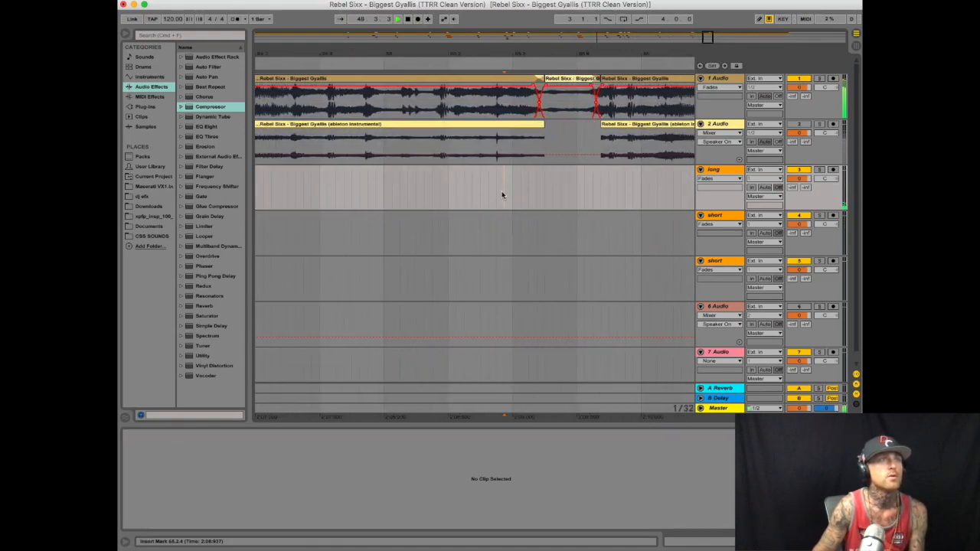
key("super+v")
left_click_drag(548, 56, 568, 219)
left_click_drag(594, 54, 592, 10)
left_click_drag(590, 54, 562, 31)
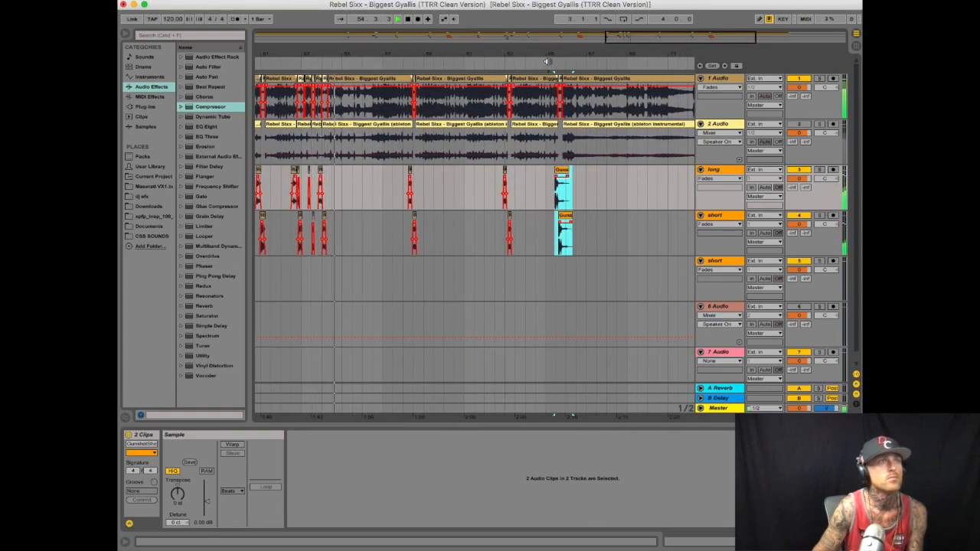
left_click(547, 62)
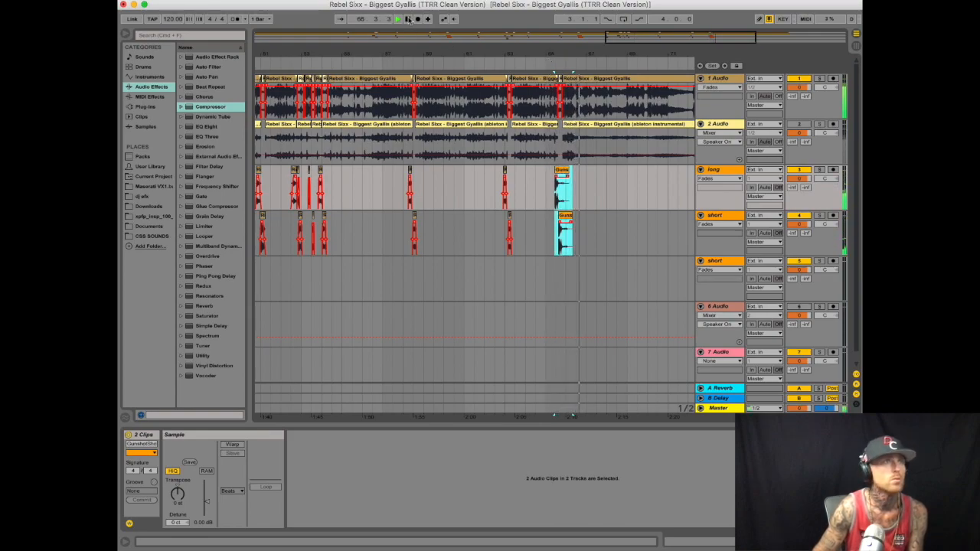
Play back the arrangement from around bar 27 onward to check the shotgun effects and the covered edits
left_click_drag(457, 54, 568, 15)
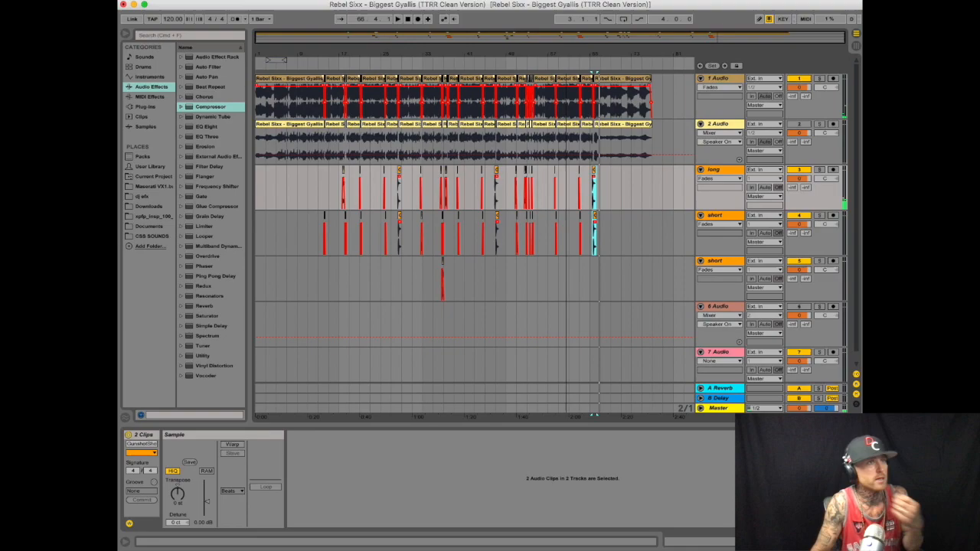
left_click_drag(594, 72, 550, 74)
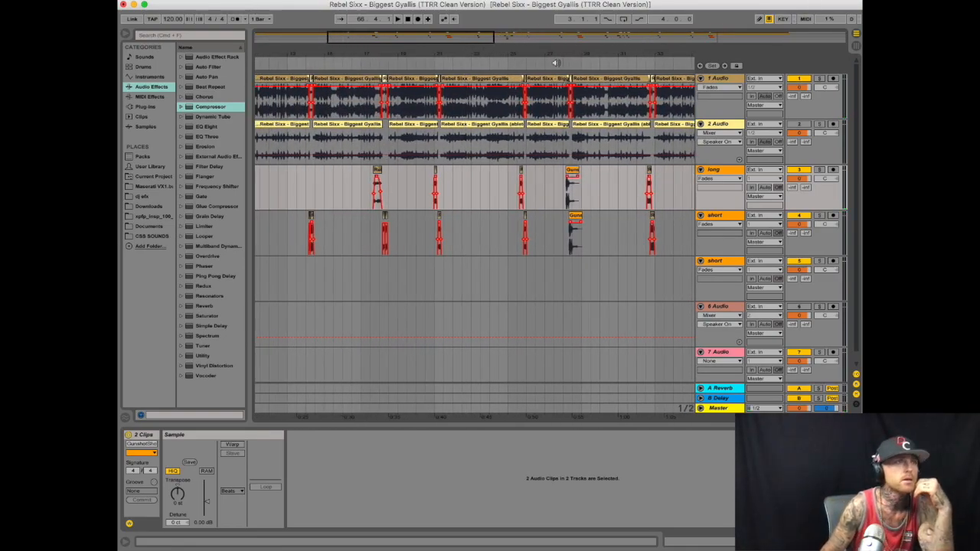
left_click(557, 61)
left_click_drag(580, 54, 580, 83)
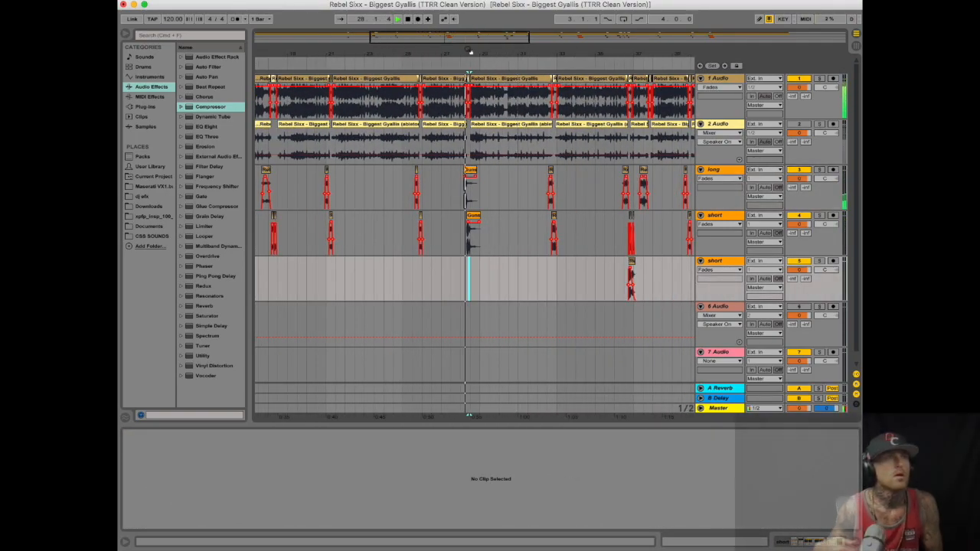
left_click_drag(404, 61, 401, 52)
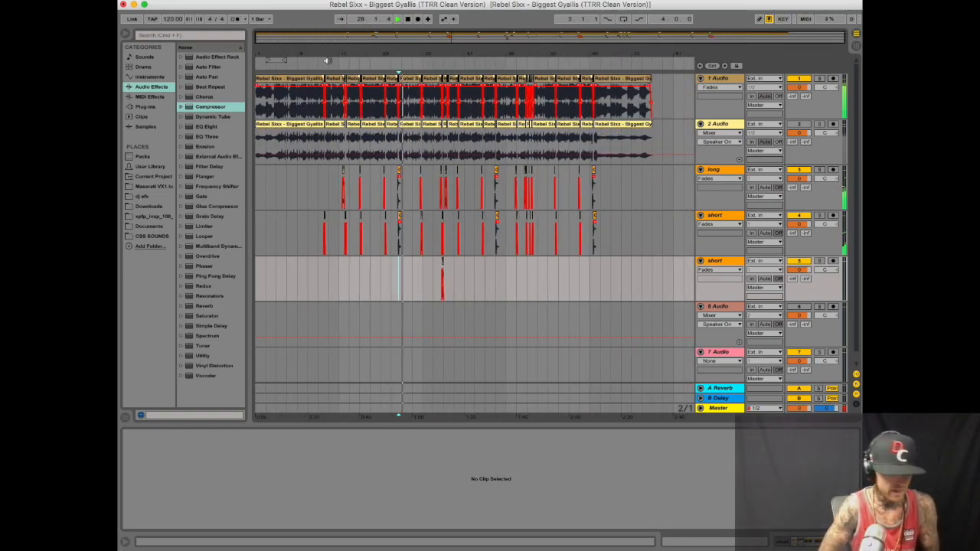
mouse_move(424, 52)
left_mouse_down()
mouse_move(466, 57)
mouse_move(410, 53)
left_mouse_up()
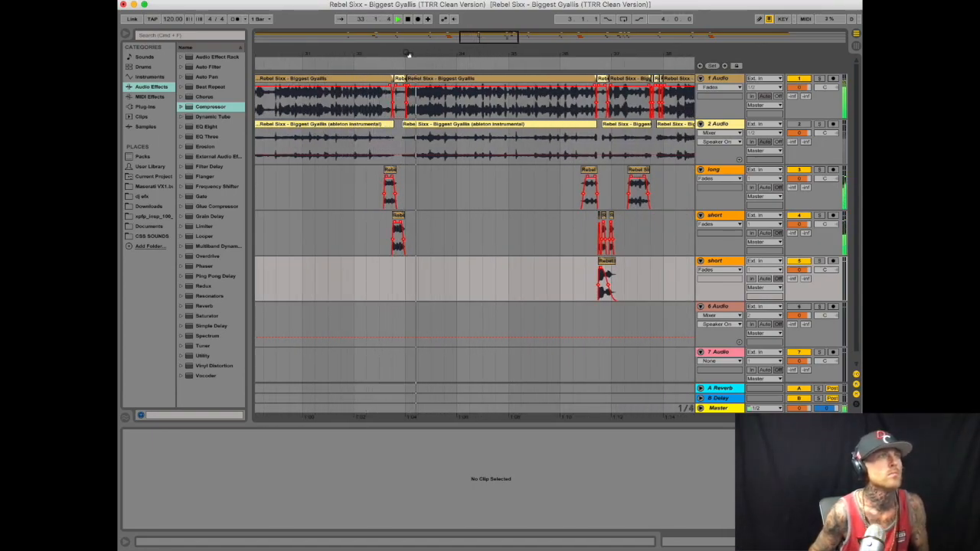
Stop playback and bring the LST_Water_Drop sample from the other application onto the second "short" track at 32.3.1
key("space")
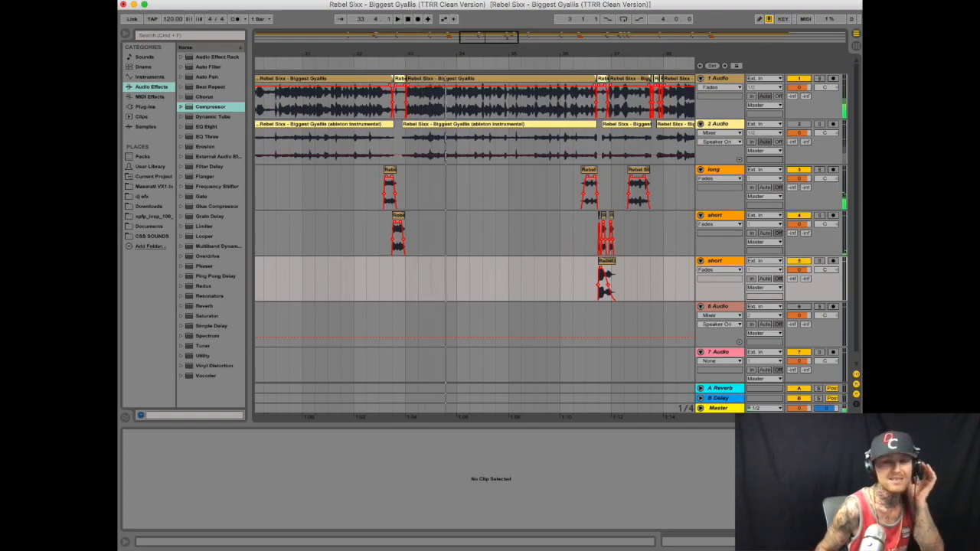
key("super+Tab")
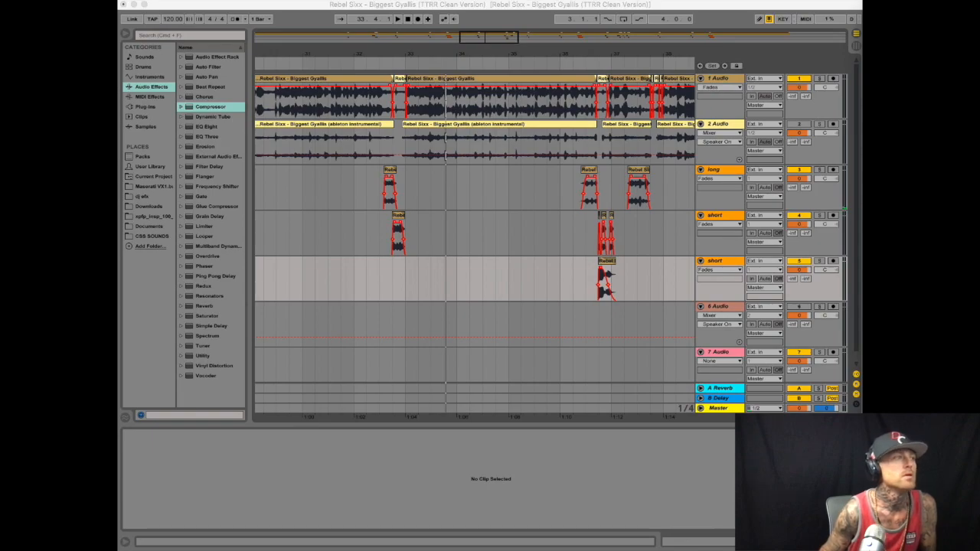
left_click_drag(586, 280, 377, 280)
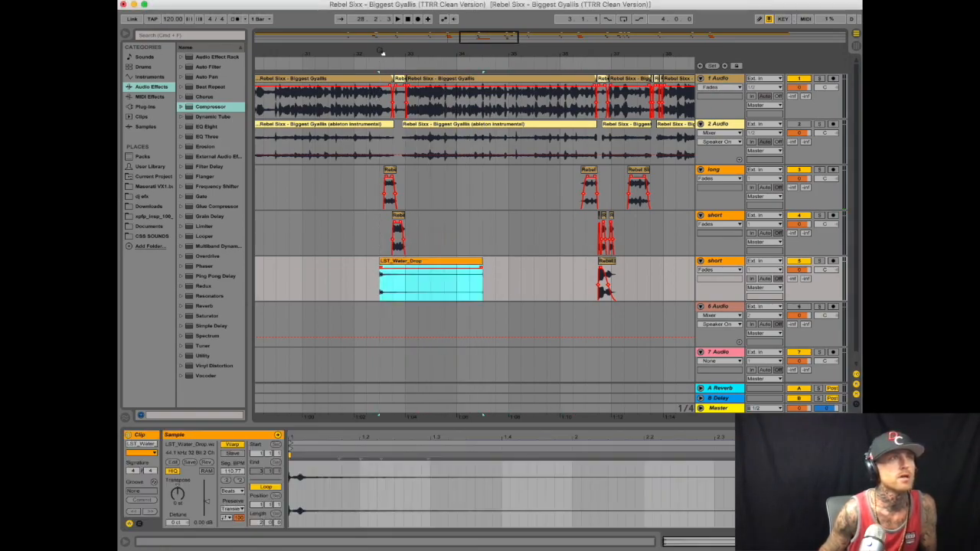
Copy the opening sixteenth of the water drop clip, from 32.3.1 to 32.3.2, and paste it on the "long" track right after its gunshot clip
left_click_drag(383, 52, 384, 107)
left_click_drag(375, 292, 388, 292)
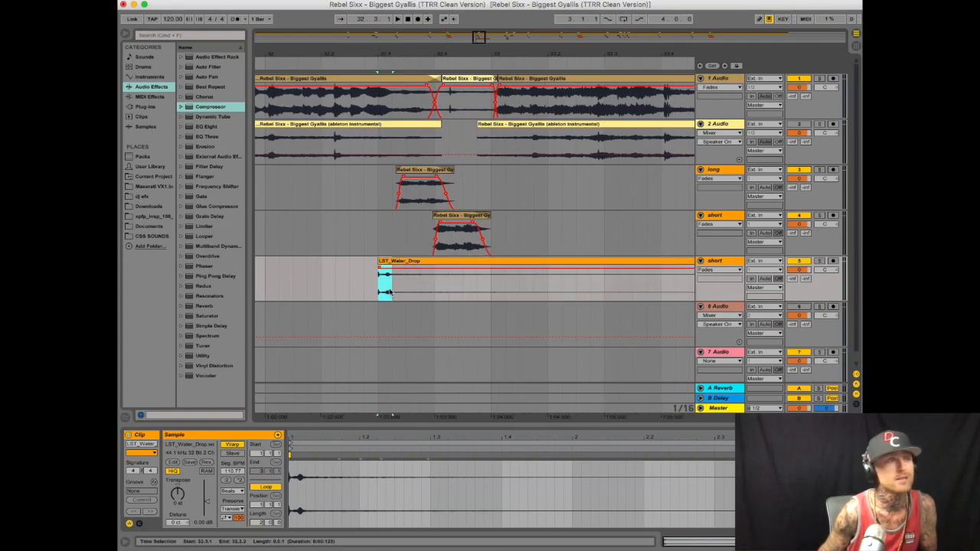
left_click(457, 196)
key("ctrl+v")
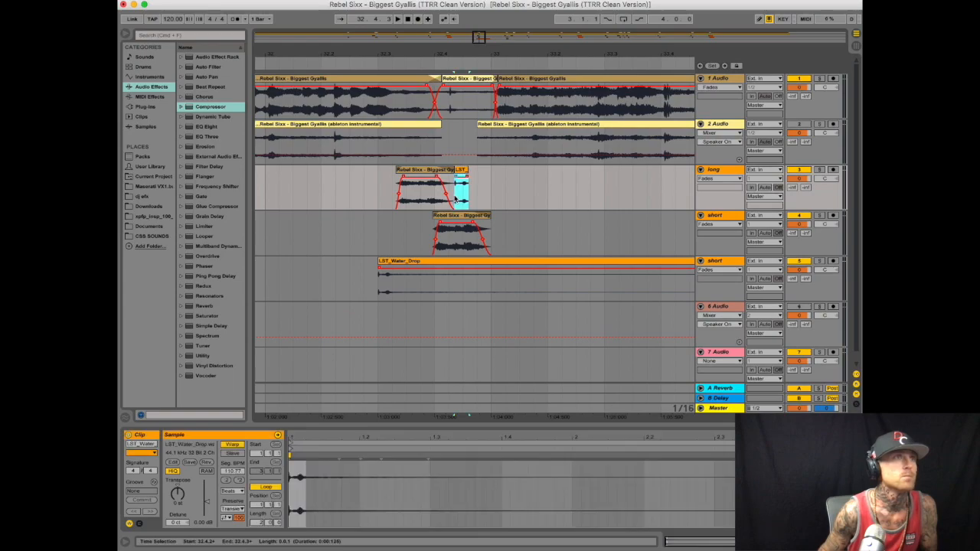
Move the full water drop clip on the second "short" track to 32.4.1 with a gain of 6.00 dB, and play back the section
left_click_drag(401, 276, 456, 265)
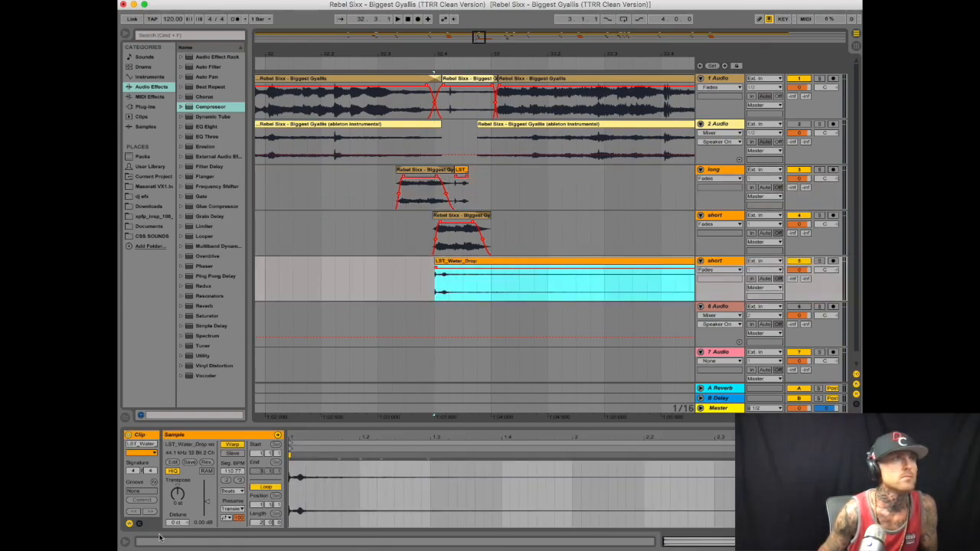
left_click(205, 524)
key("Return")
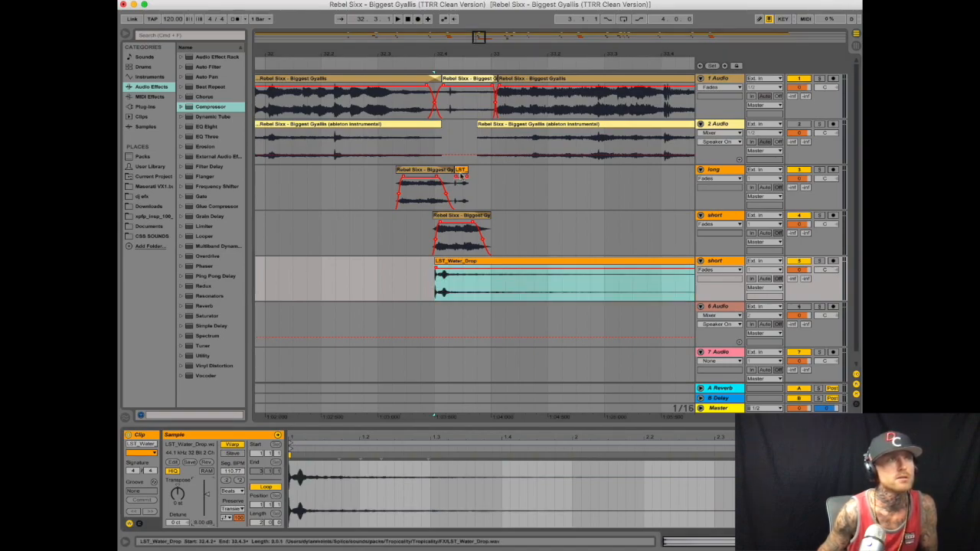
left_click(462, 174)
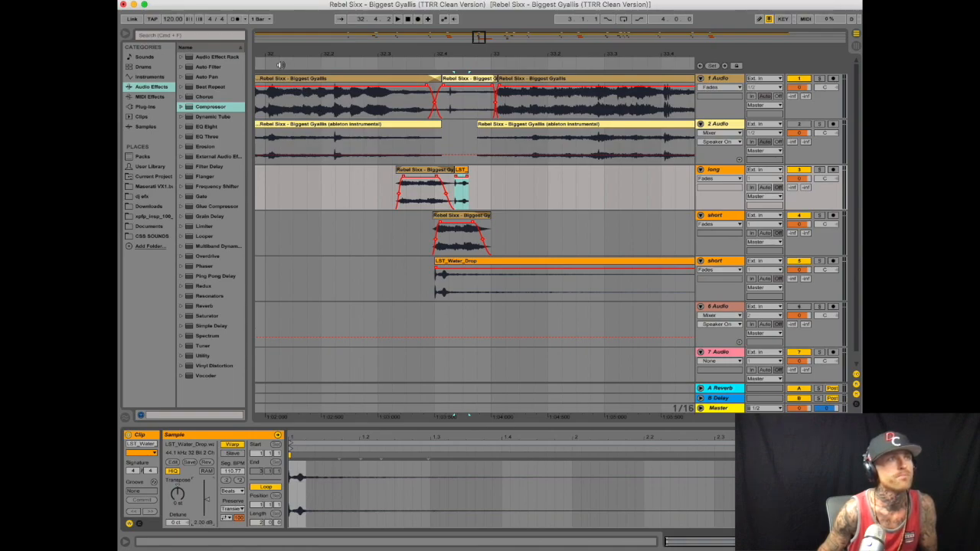
key("space")
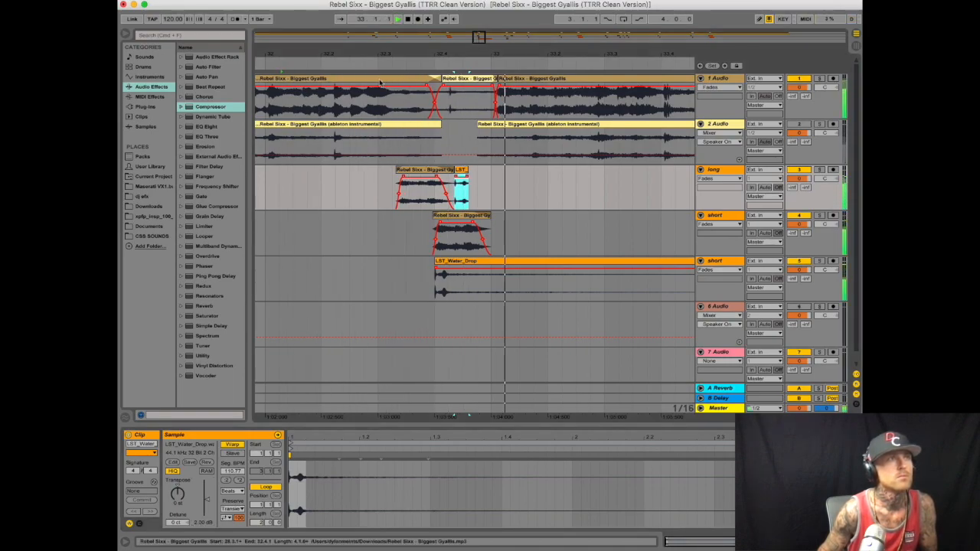
Insert a new audio track directly below the second "short" track
left_click(720, 262)
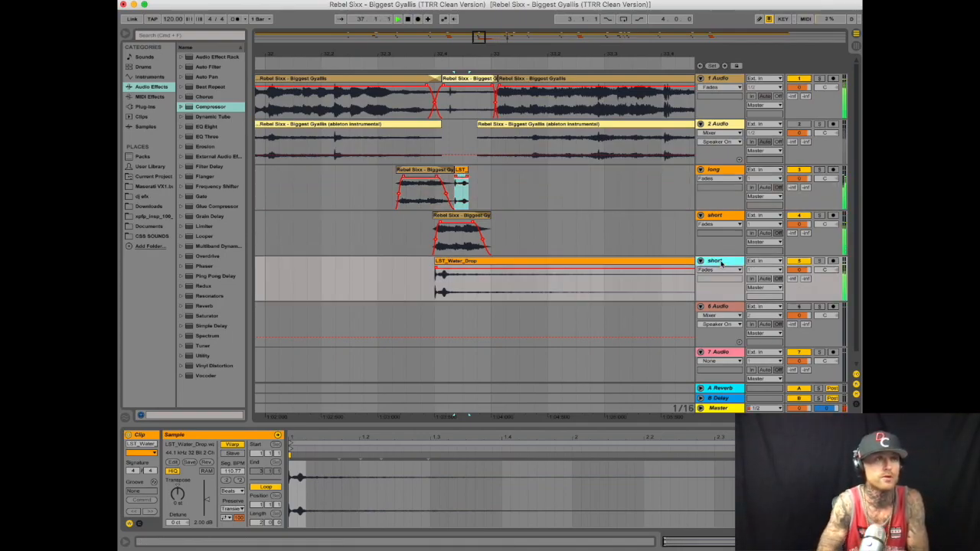
left_click(719, 170)
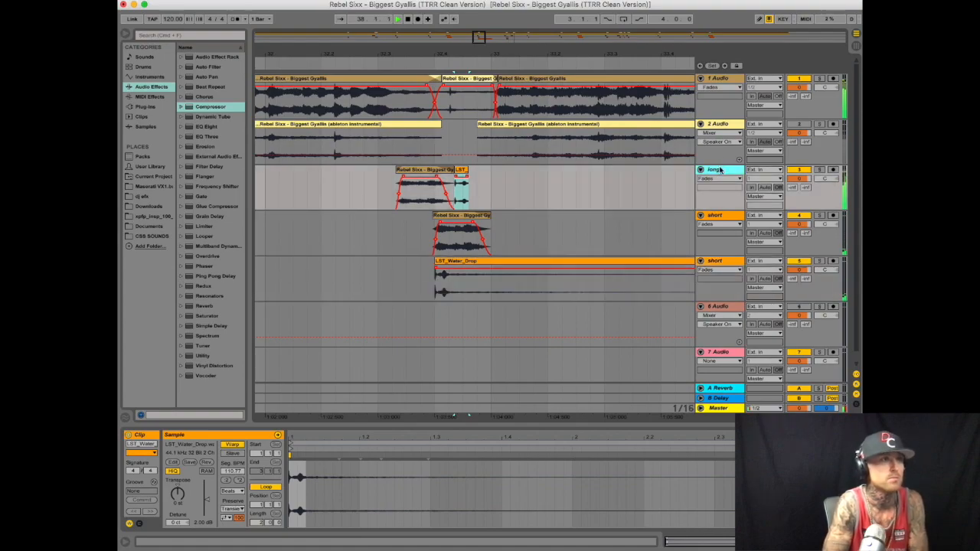
left_click(718, 262)
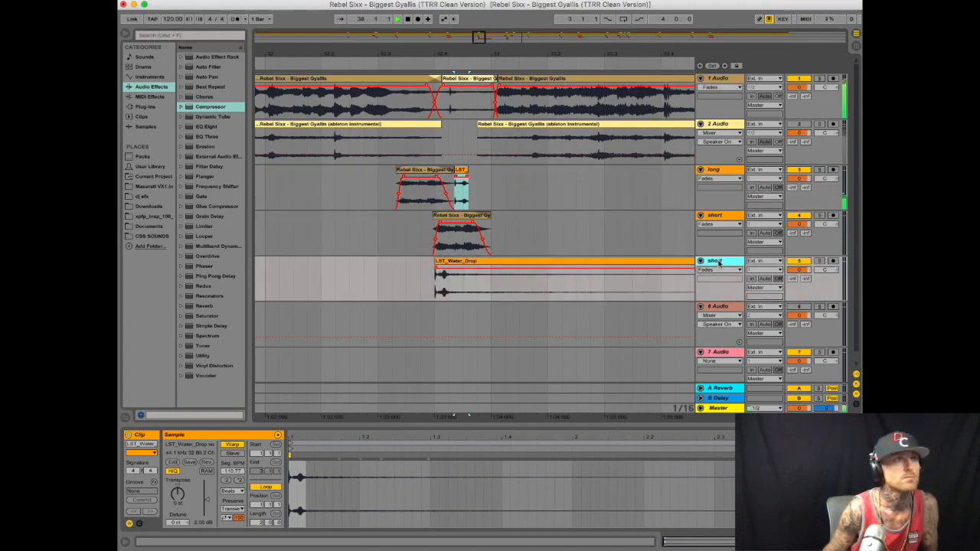
key("Down")
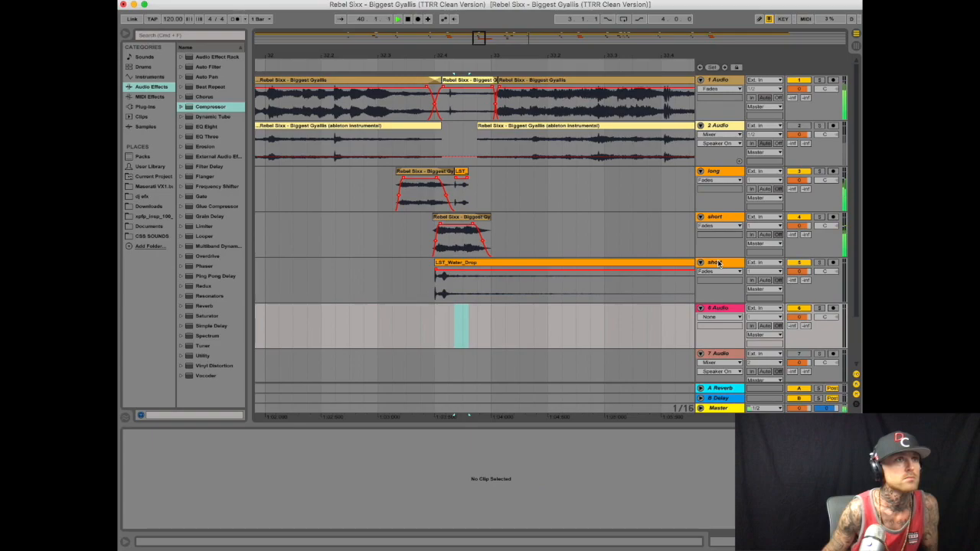
Add an EQ Three with its low band cut and a Ping Pong Delay to the new audio track
left_click_drag(209, 139, 407, 331)
left_click(142, 460)
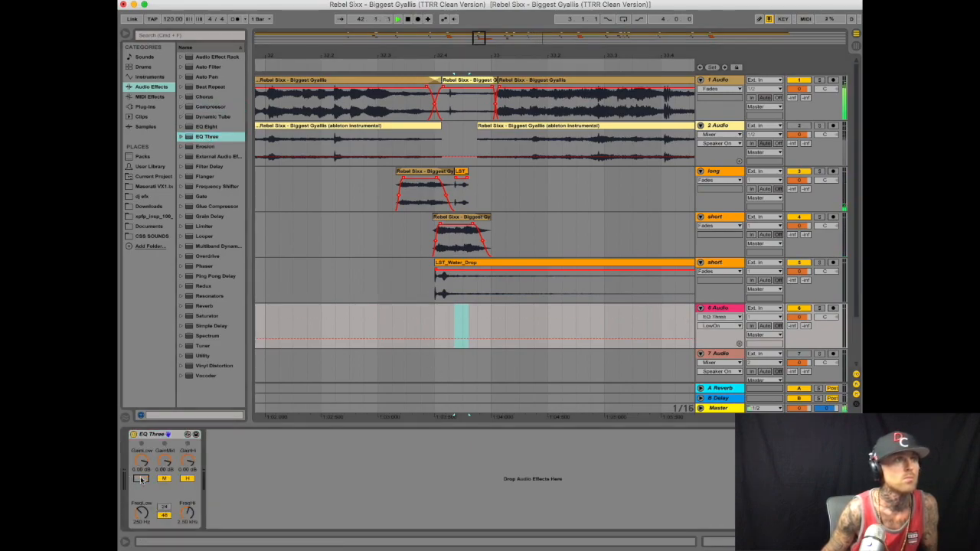
left_click(212, 277)
left_click_drag(369, 336, 367, 337)
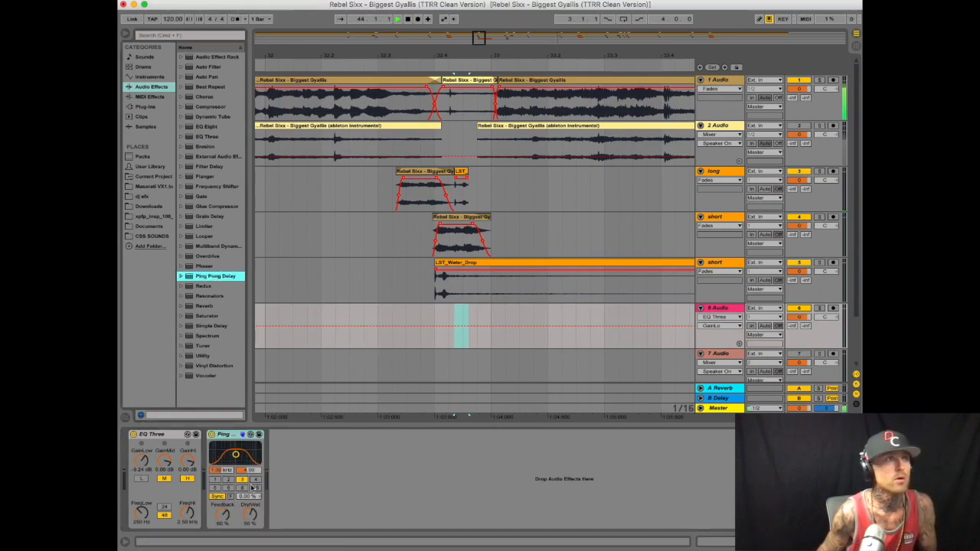
Move the short water drop clip from the "long" track to the new track, extend its end, and shift it to start at 32.3.3
left_click_drag(463, 172, 395, 313)
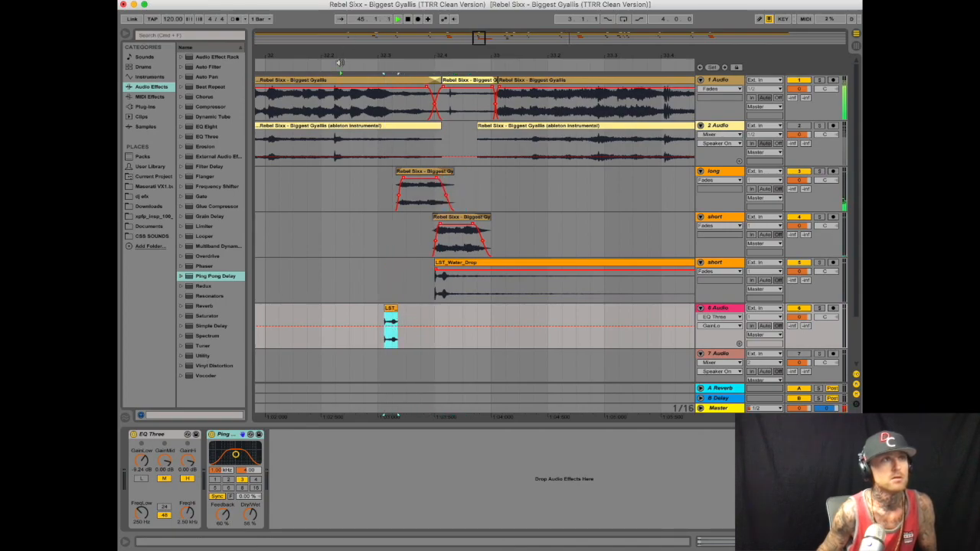
left_click_drag(398, 317, 476, 318)
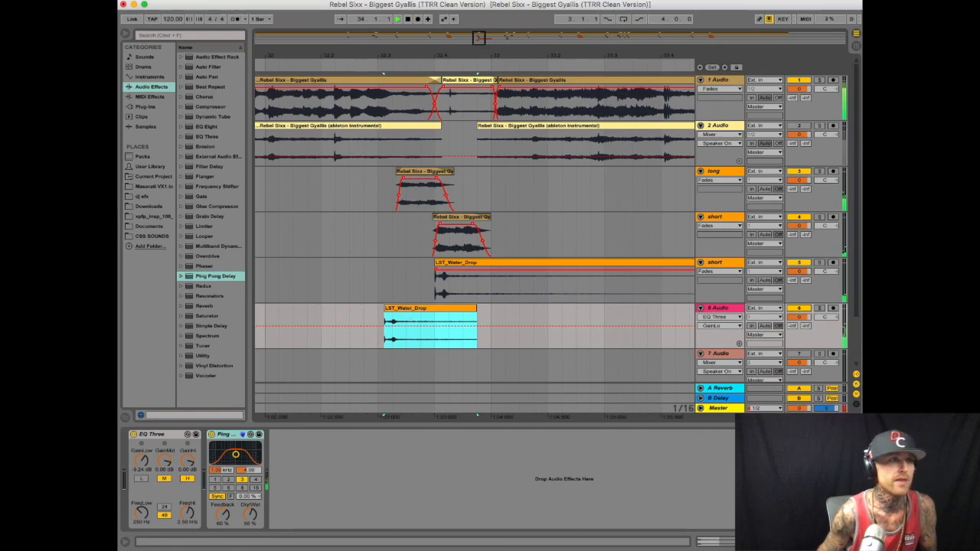
double_click(419, 318)
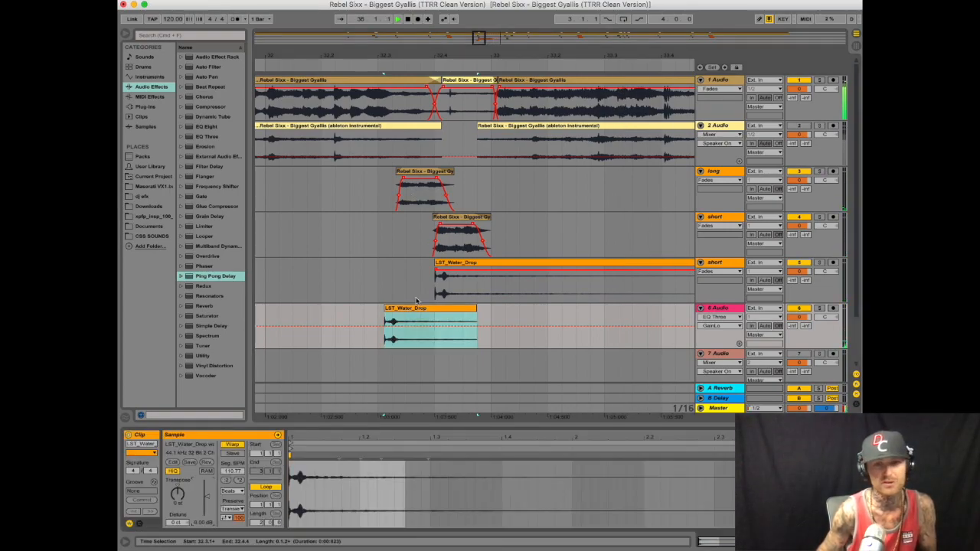
left_click_drag(415, 325, 438, 325)
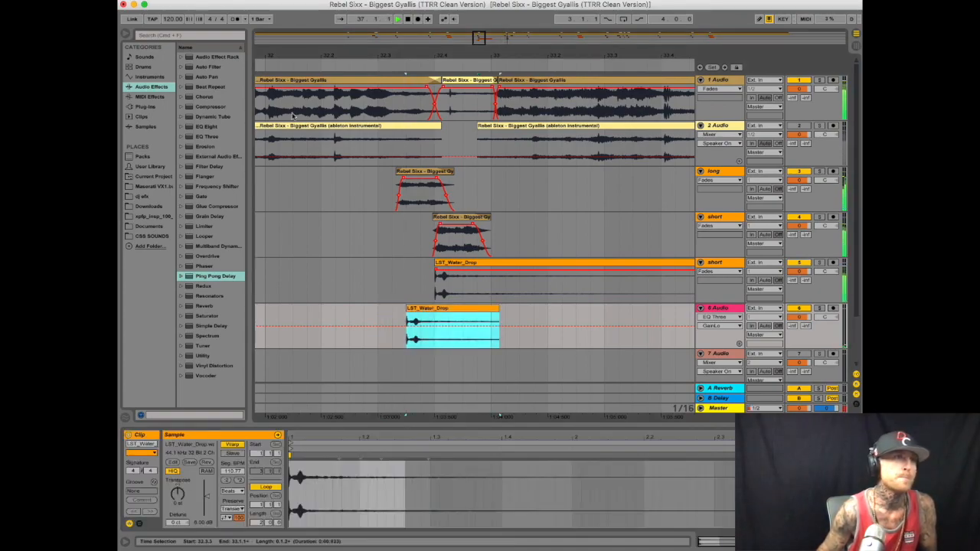
Add a Reverb to the new track with a decay time of 9.61 s and a dry/wet of 28%
left_click_drag(204, 305, 291, 312)
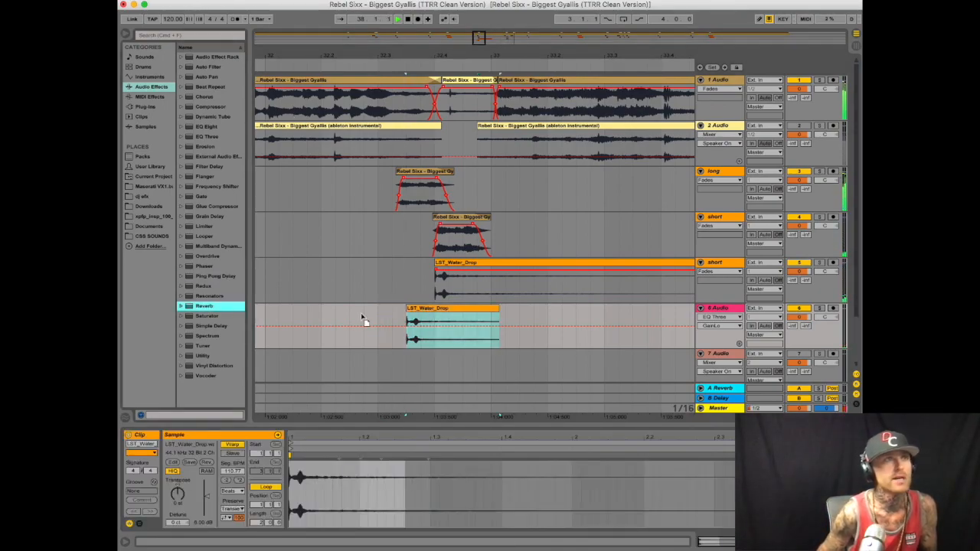
left_click_drag(431, 323, 431, 323)
left_click(407, 516)
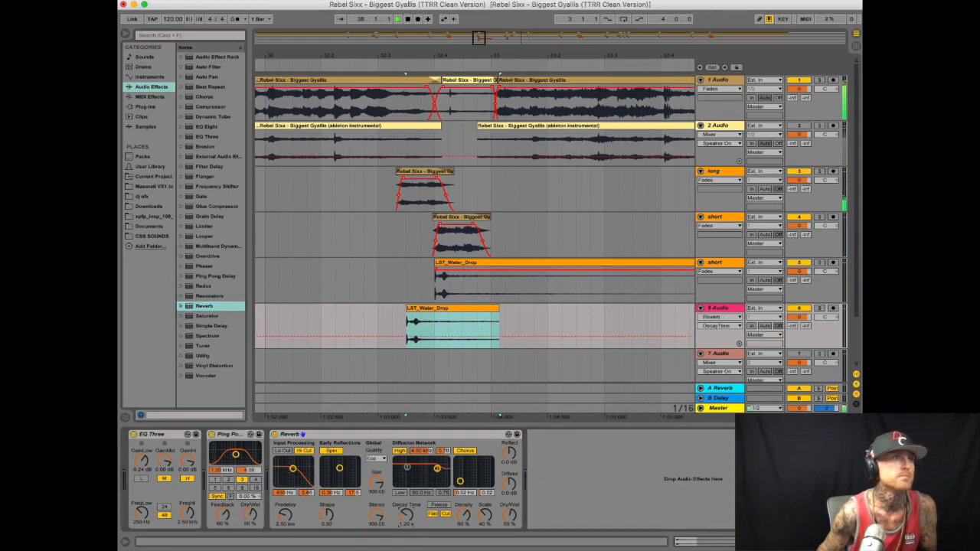
left_click_drag(408, 523, 400, 520)
left_click(501, 520)
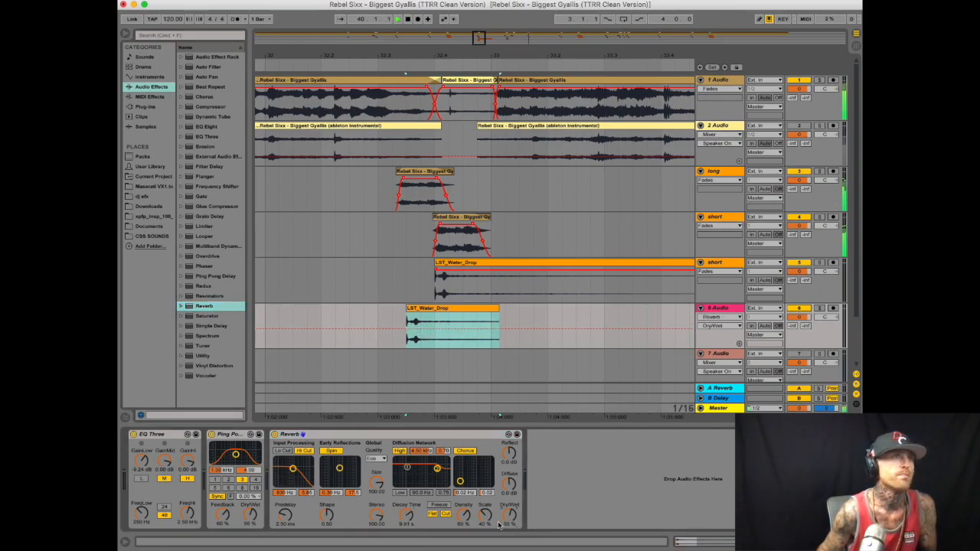
left_click_drag(506, 517, 506, 528)
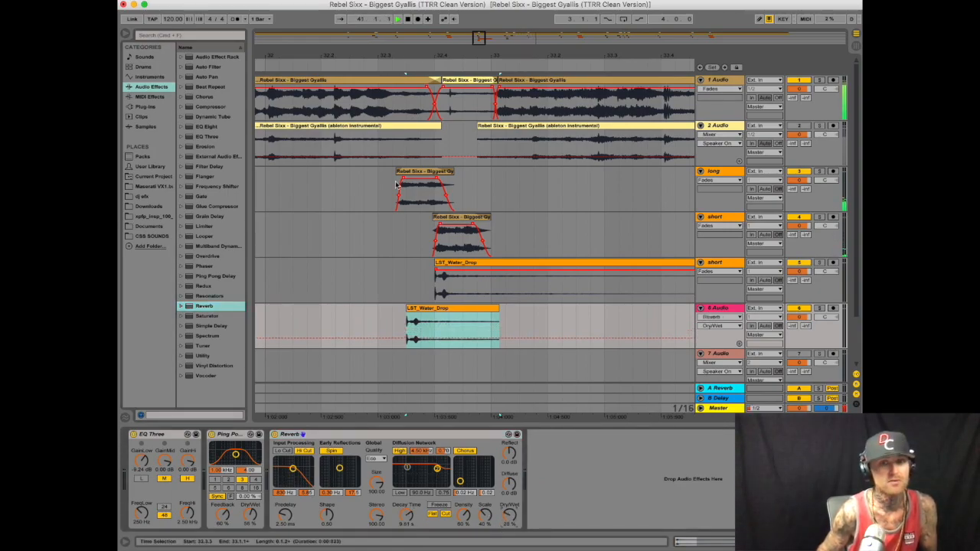
Play back the section around bar 32 to check the water drop with its delay and reverb
left_click(315, 59)
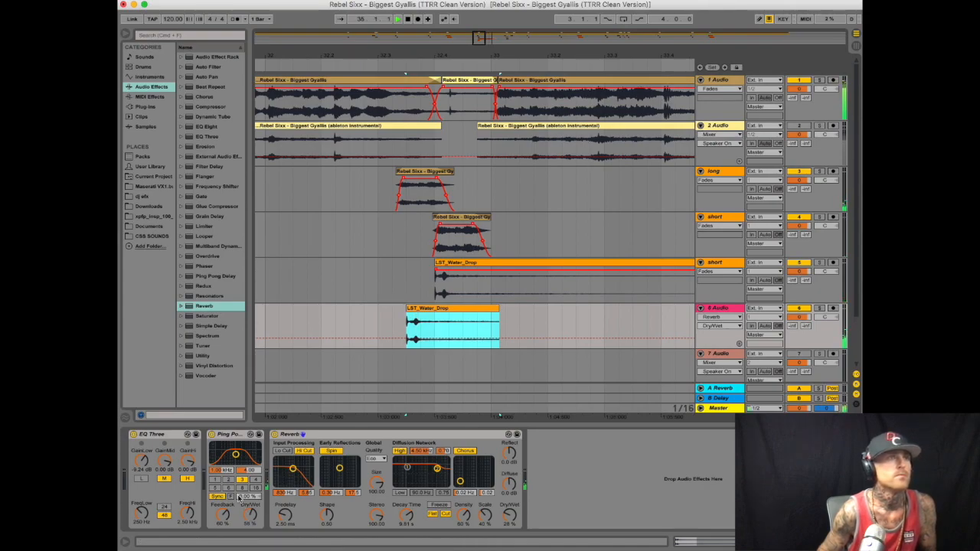
left_click(226, 518)
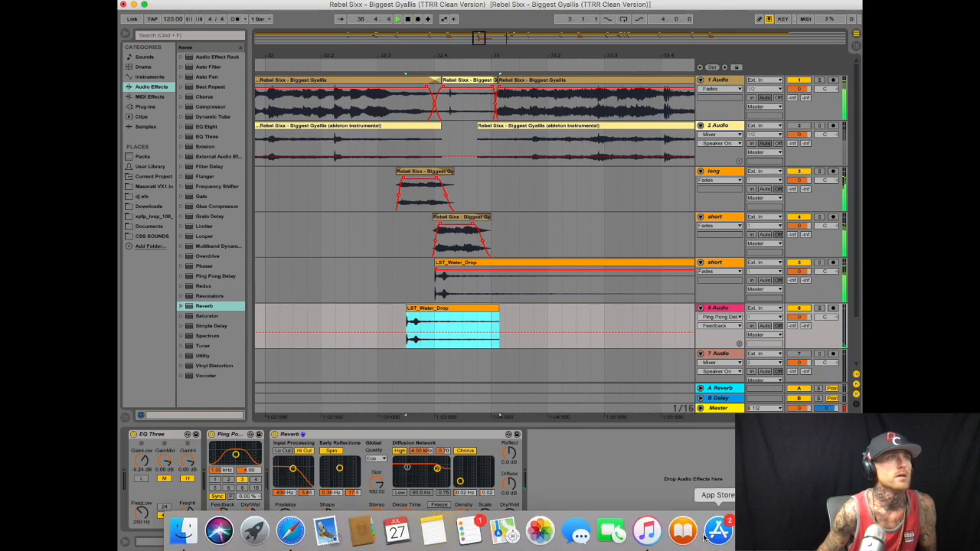
key("shift+Tab")
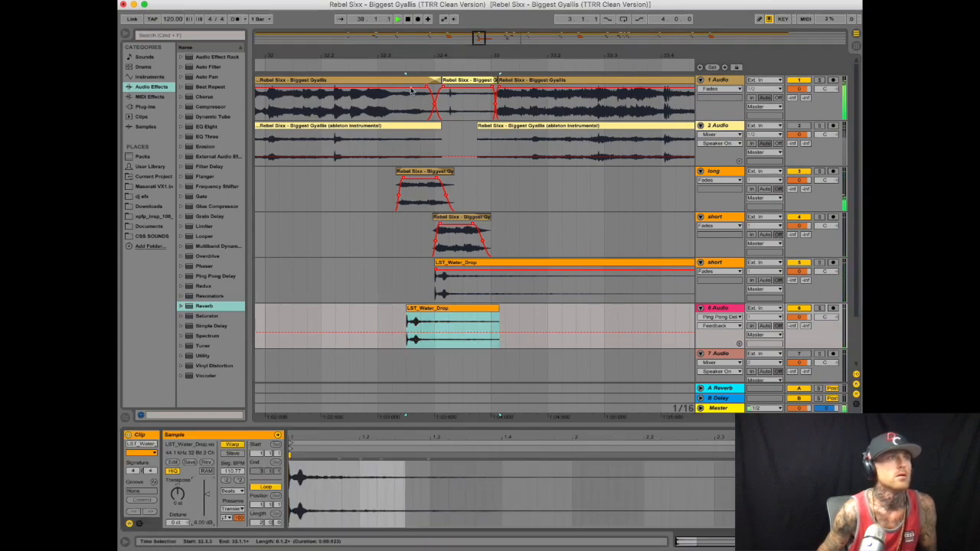
left_click(357, 74)
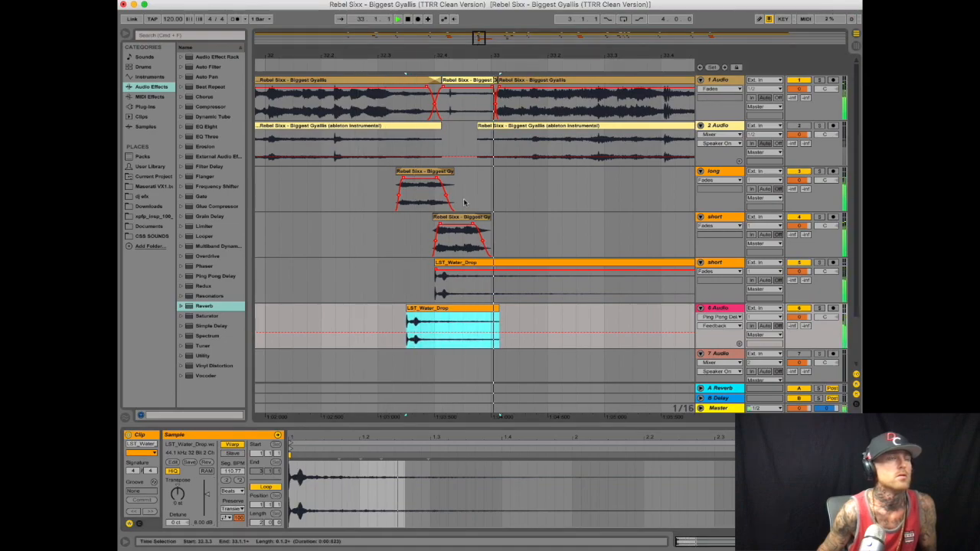
Paste a second water drop clip on the new track, shift it to start at 32.4.3, and play back the result
left_click(476, 322)
key("ctrl+v")
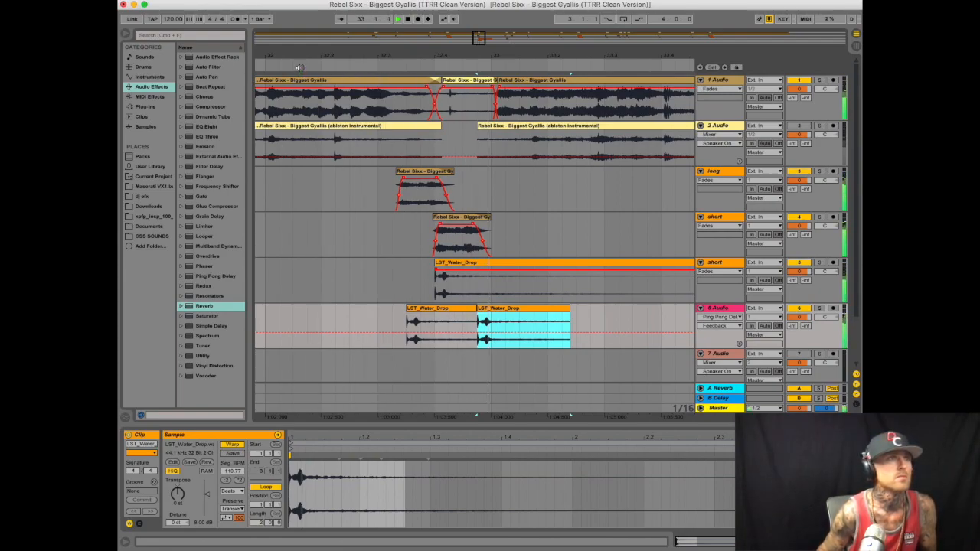
left_click_drag(490, 310, 475, 314)
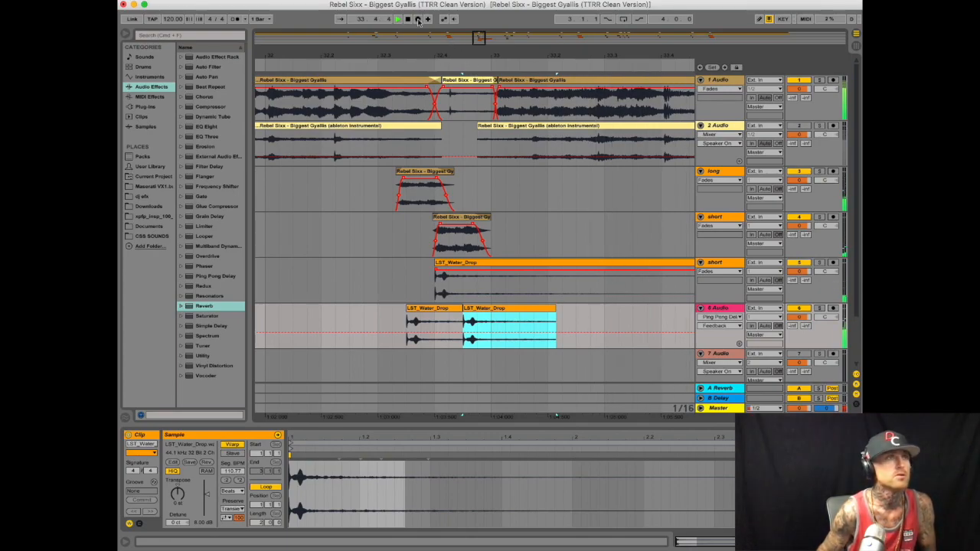
left_click(329, 66)
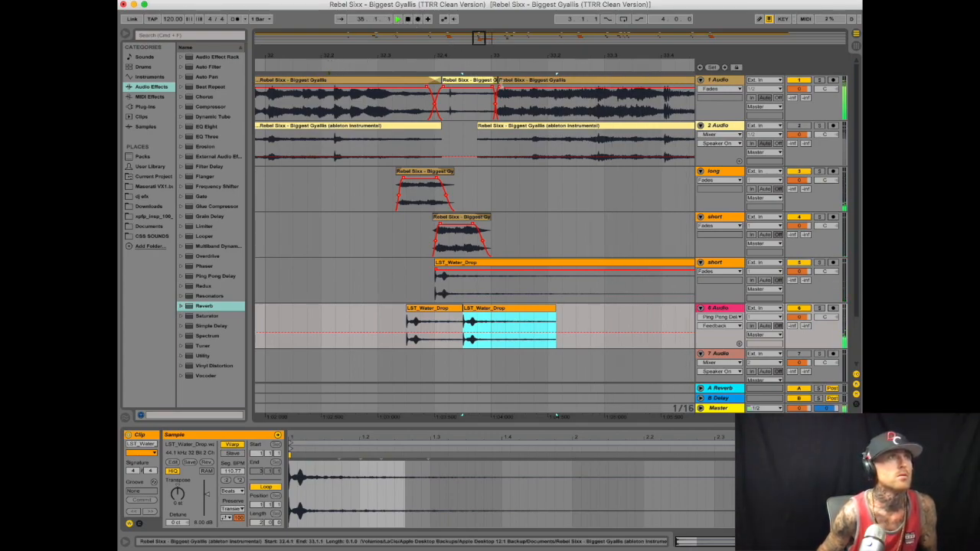
Copy the first water drop clip's portion from 32.3.3 to 32.4.1 and paste it at 32.3.1 on the same track
left_click_drag(536, 55, 451, 54)
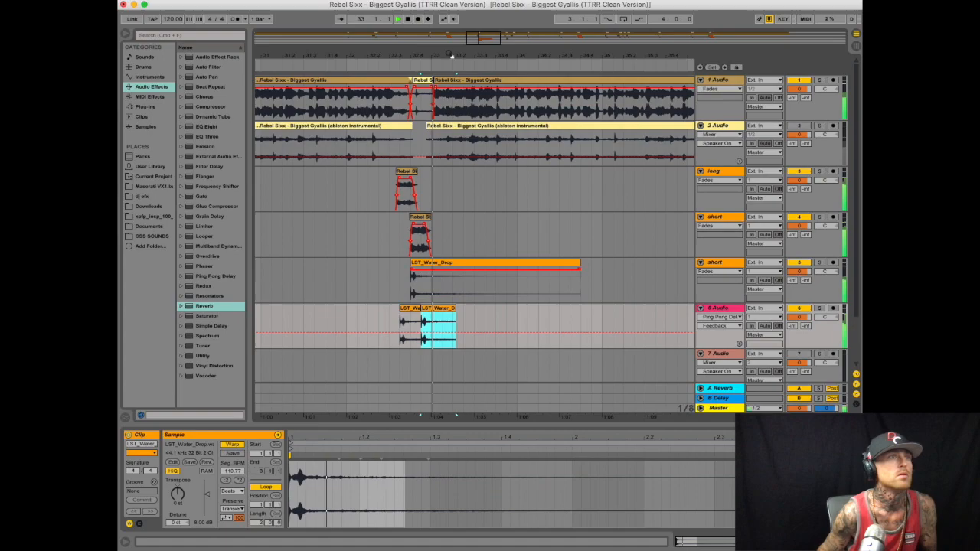
mouse_move(391, 55)
left_mouse_down()
mouse_move(410, 308)
mouse_move(390, 327)
left_mouse_up()
left_click(410, 308)
left_click(438, 328)
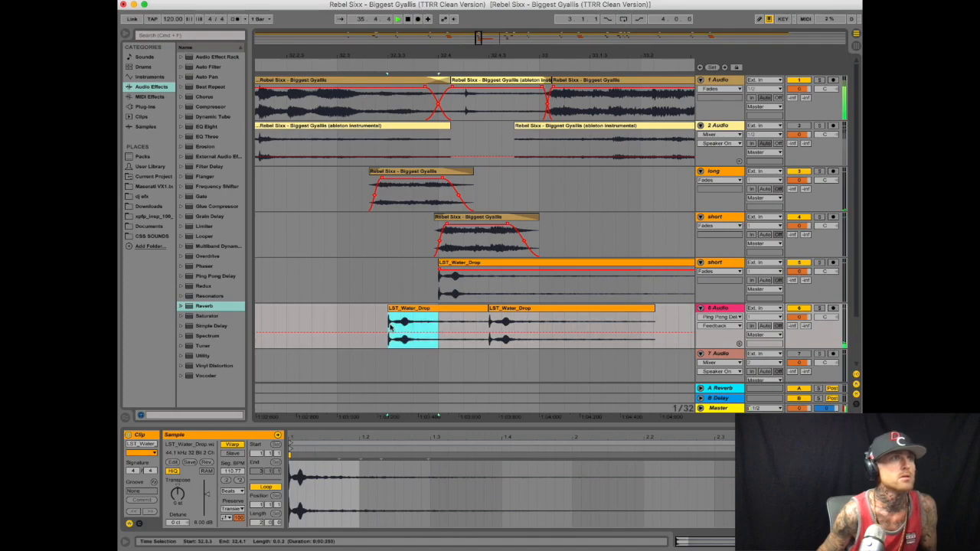
left_click(339, 324)
key("ctrl+v")
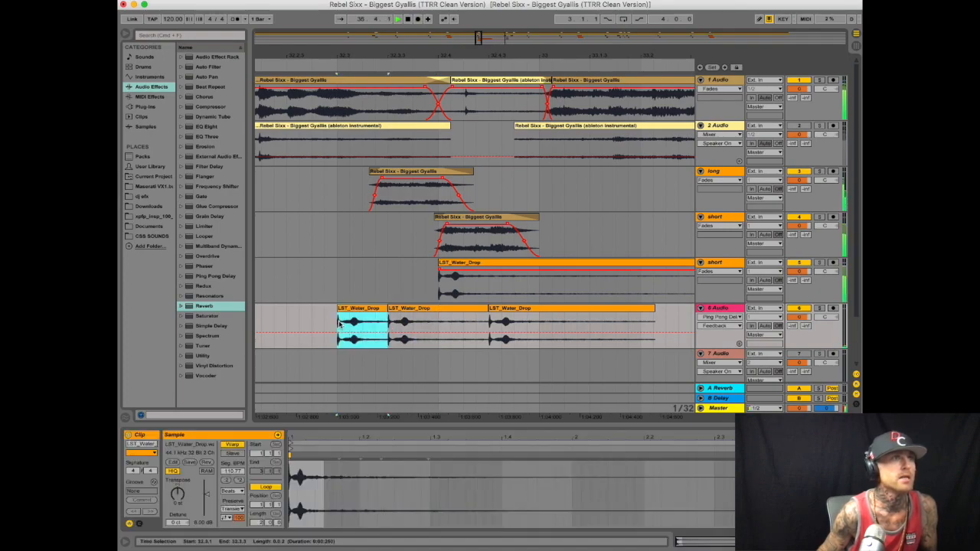
Set the gain of the water drop clip at 32.3.1 to 4.00 dB, and play back the three-drop sequence
left_click(196, 524)
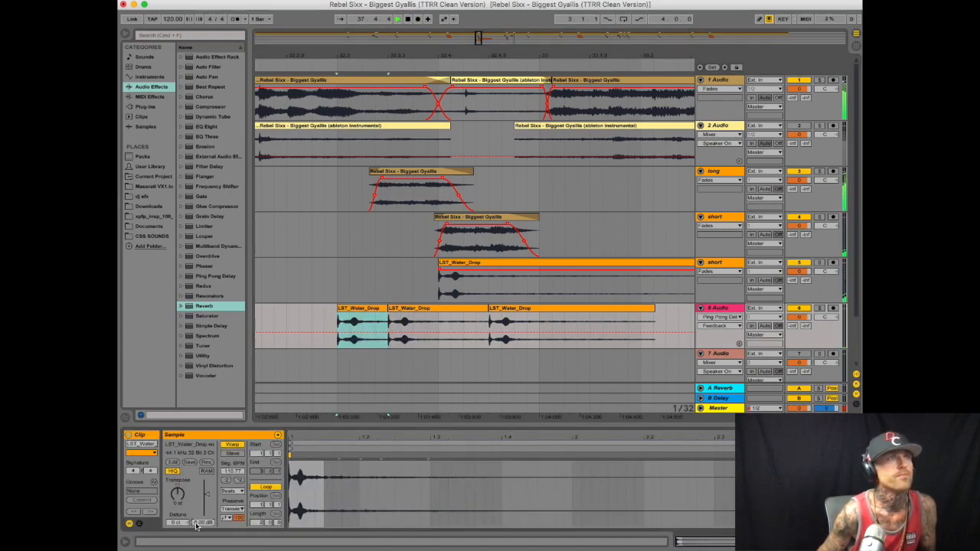
key("Return")
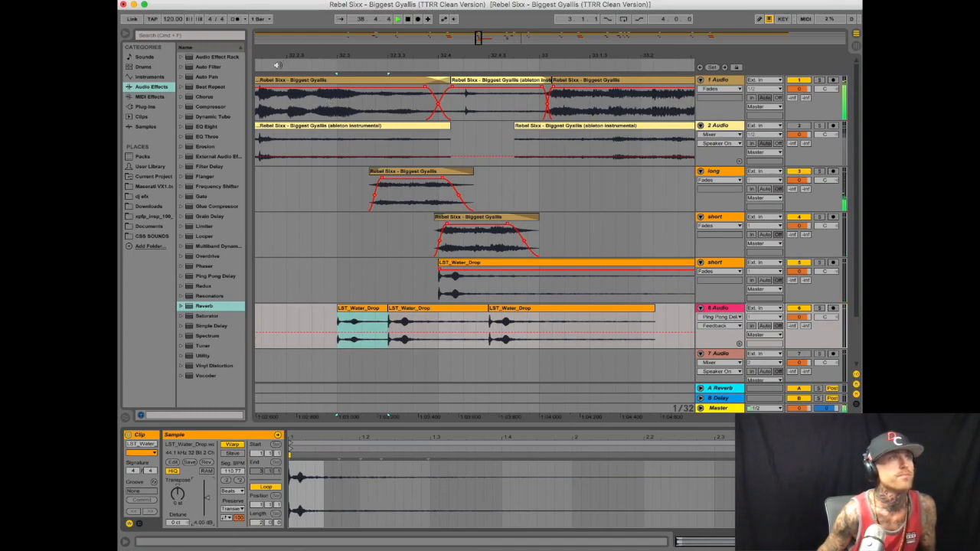
left_click(280, 64)
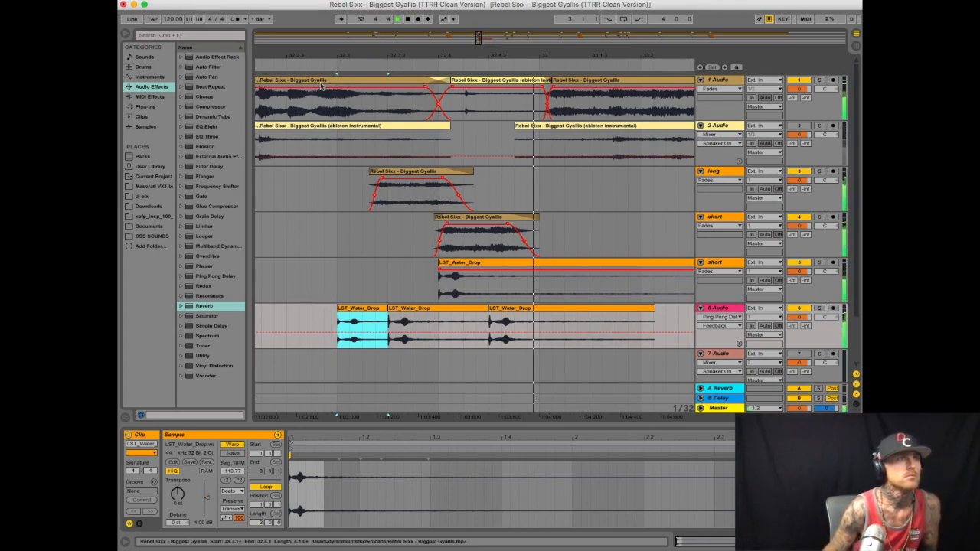
left_click_drag(398, 60, 386, 55)
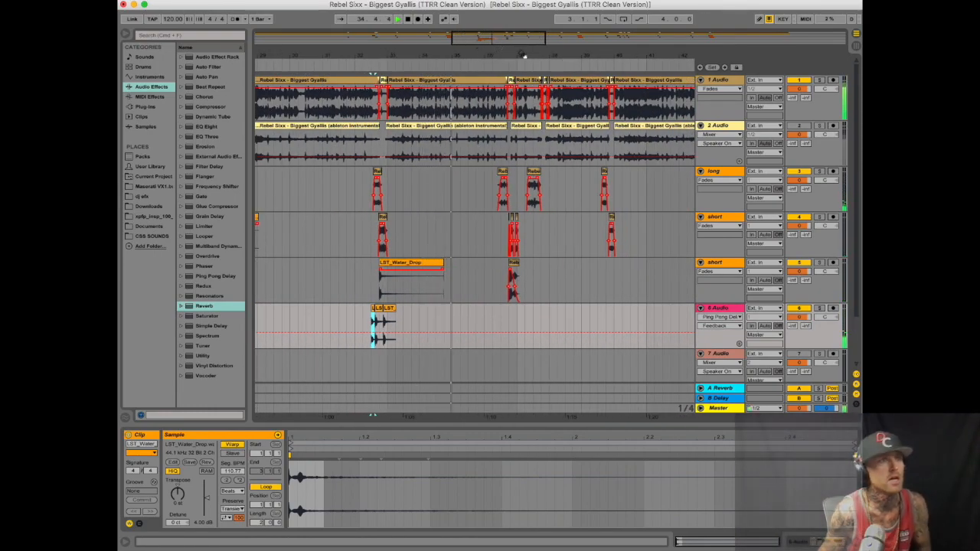